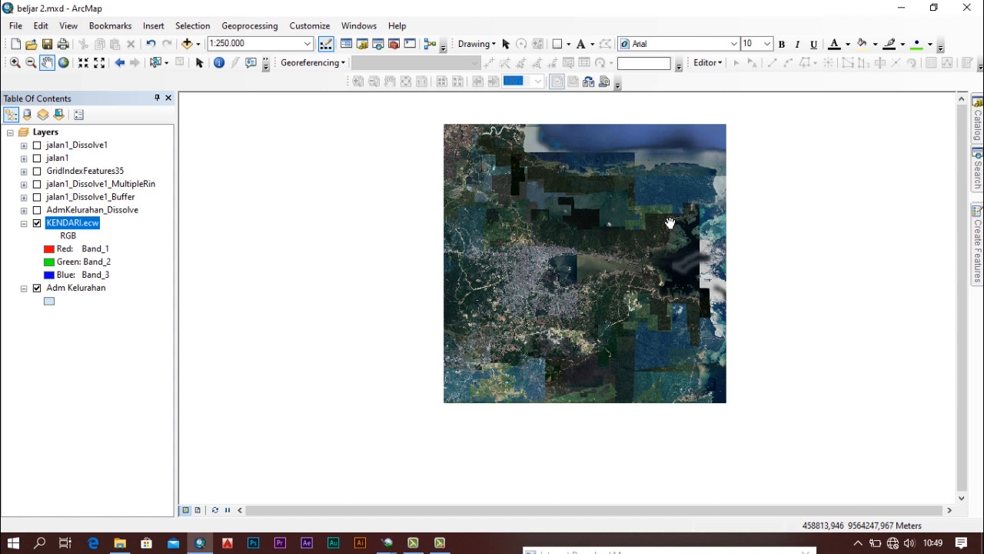
Step: Select the Bungkutoko polygon from the attribute table of the Adm Kelurahan layer
drag(612, 223, 485, 222)
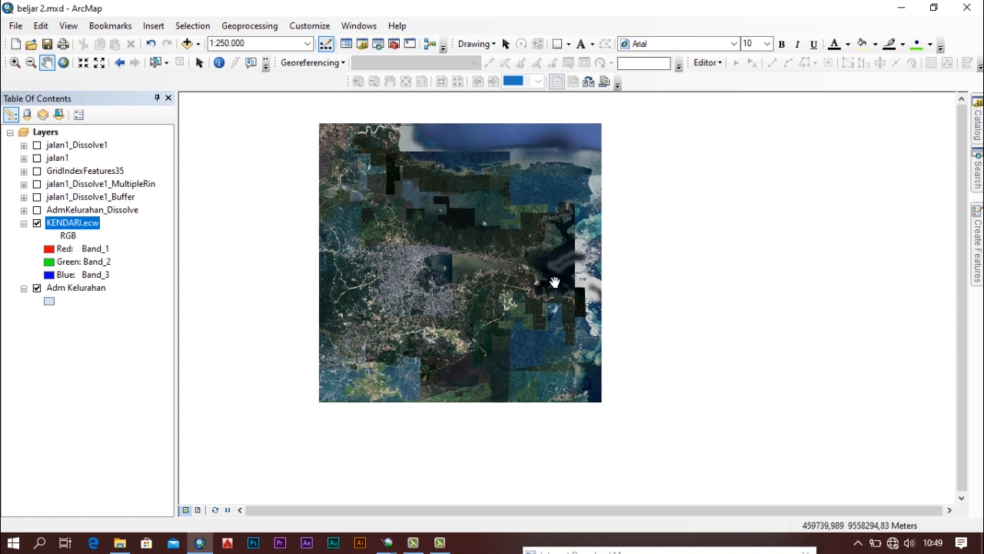
scroll(554, 283, up, 6)
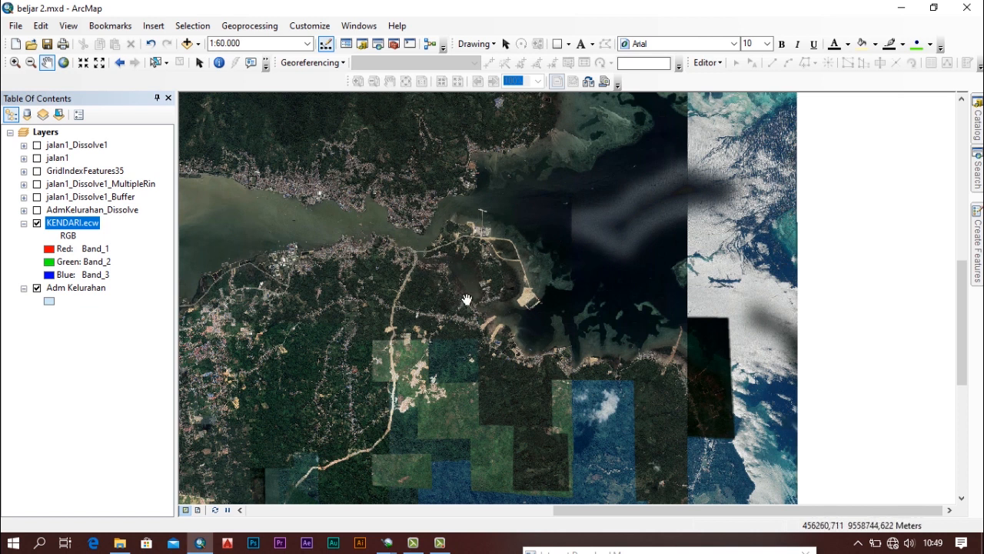
click(74, 287)
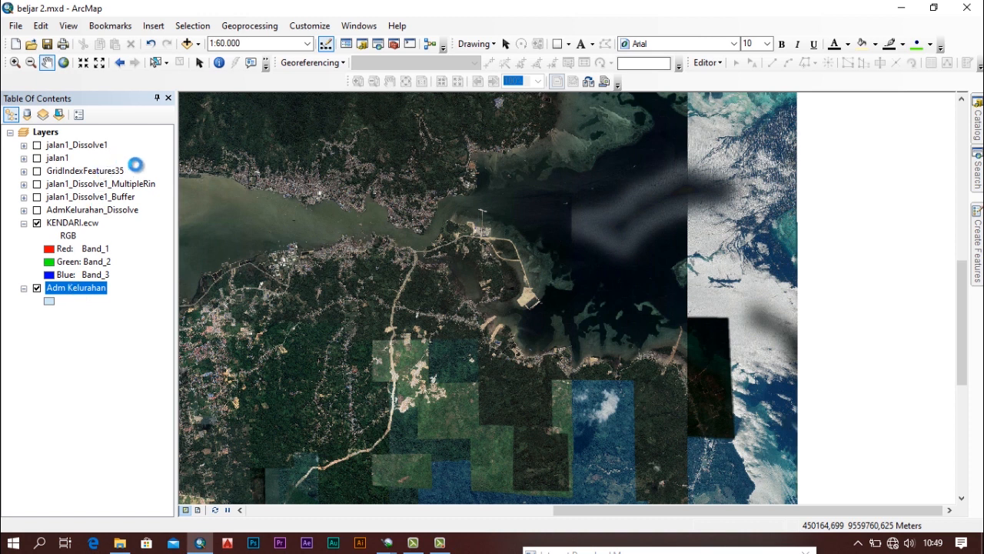
click(149, 45)
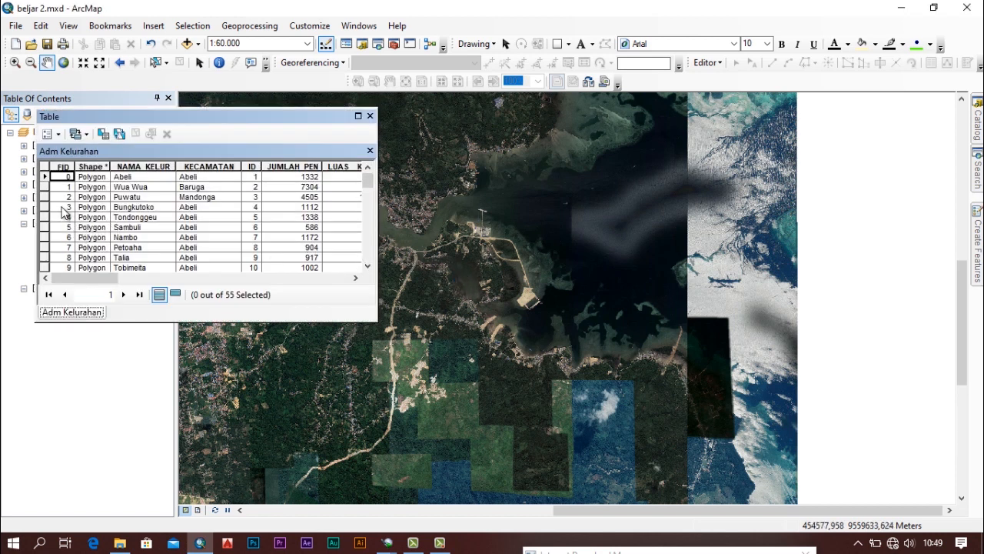
click(42, 207)
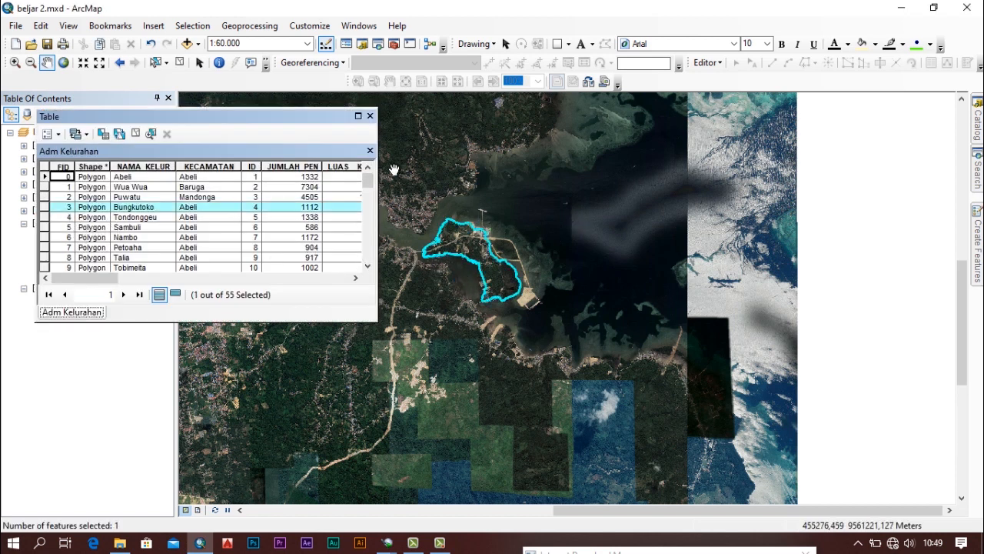
click(369, 115)
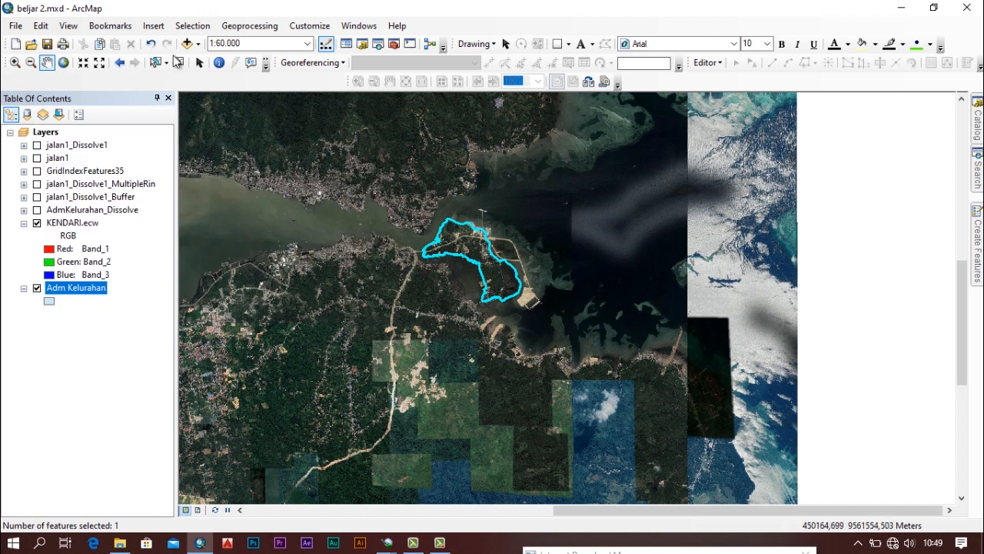
Step: Clip the KENDARI.ecw raster to the selected Bungkutoko polygon using Image Analysis
click(358, 26)
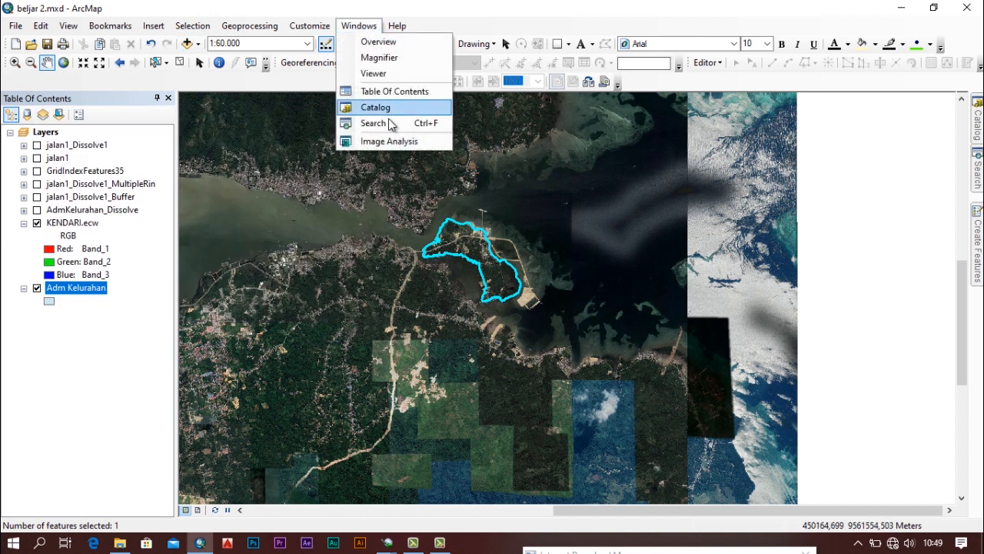
click(391, 143)
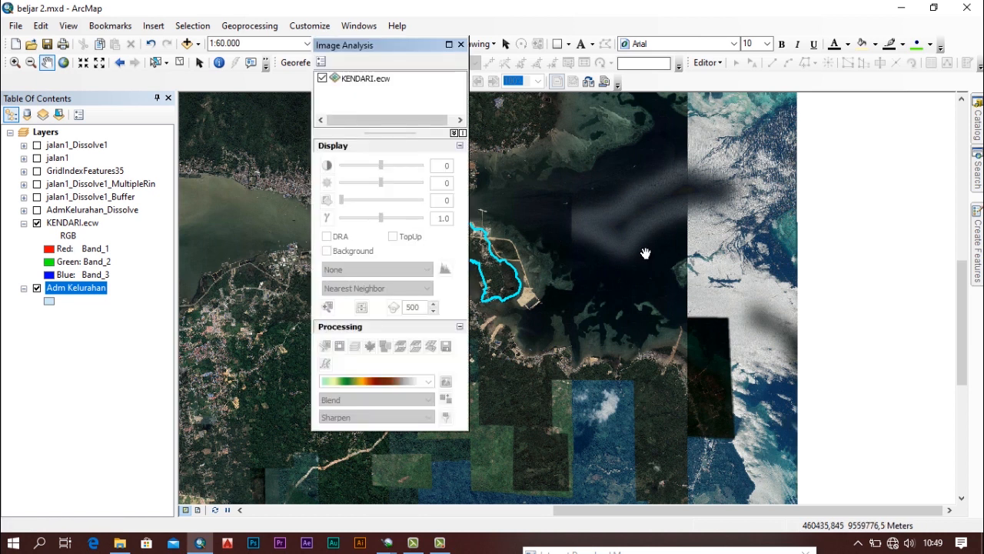
drag(378, 45, 688, 95)
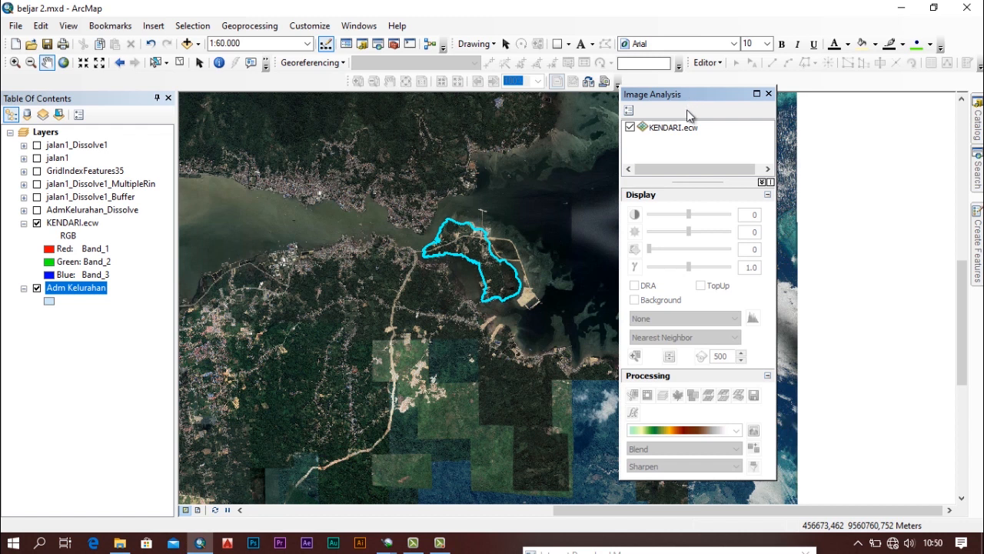
click(674, 129)
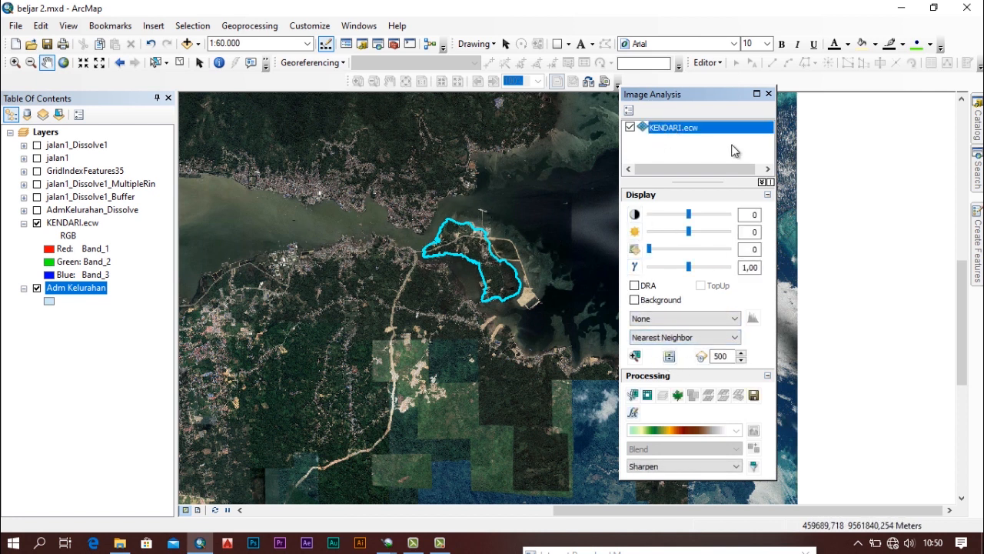
click(635, 395)
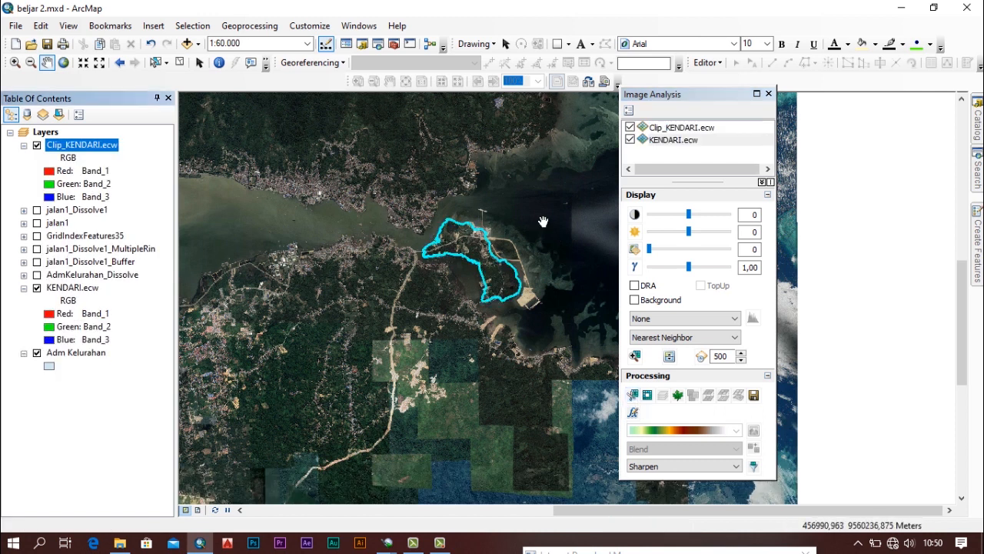
click(768, 93)
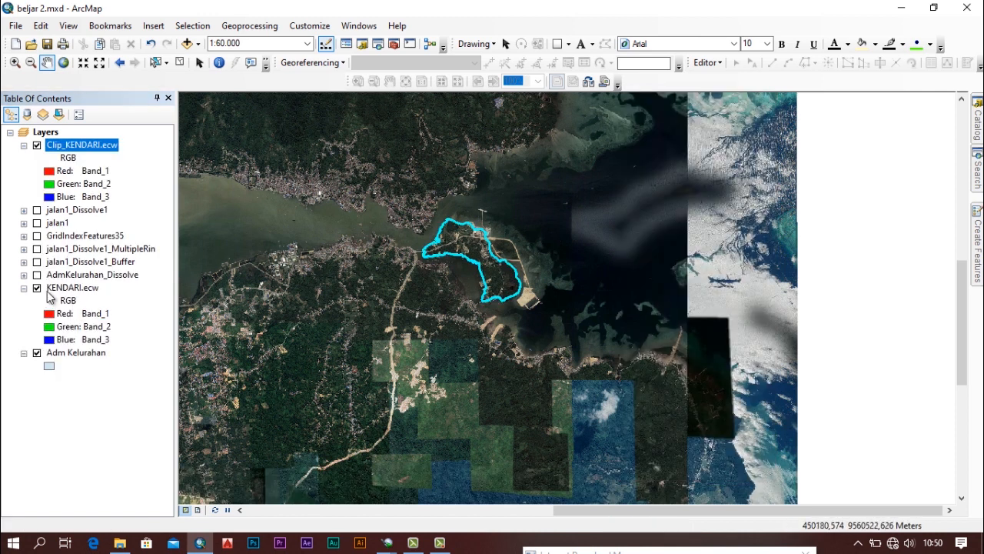
Step: Hide the KENDARI.ecw and Adm Kelurahan layers so only the clipped image is displayed, and inspect it up close
click(37, 289)
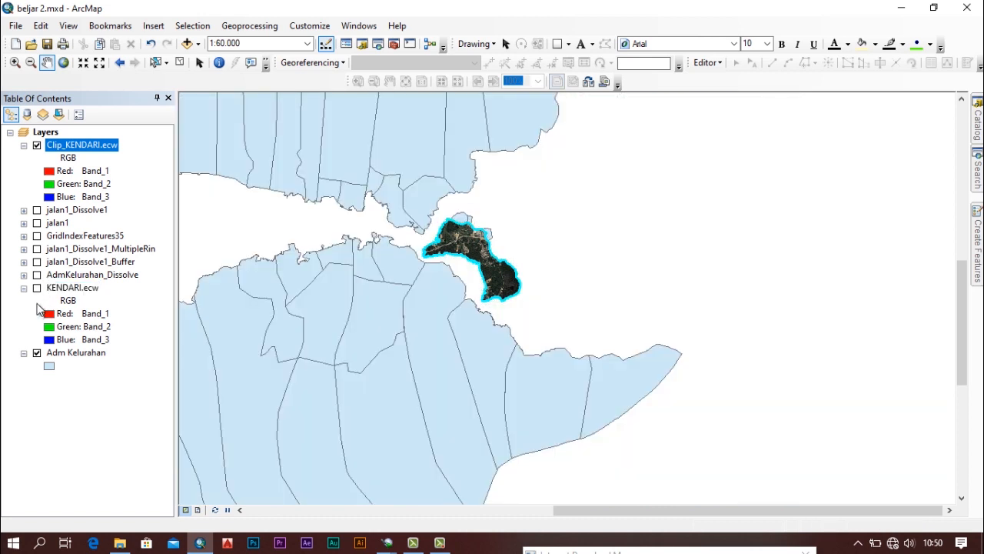
click(37, 353)
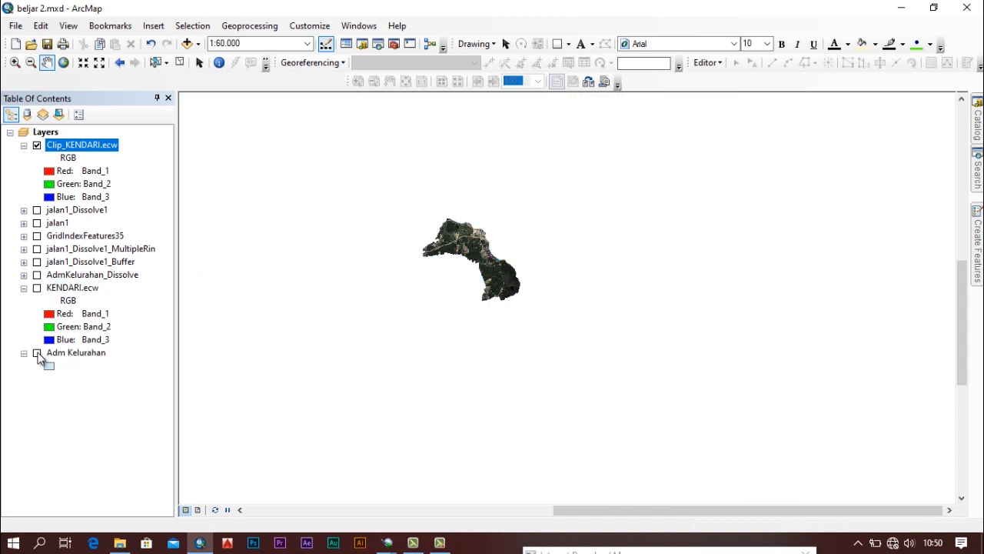
scroll(493, 247, up, 2)
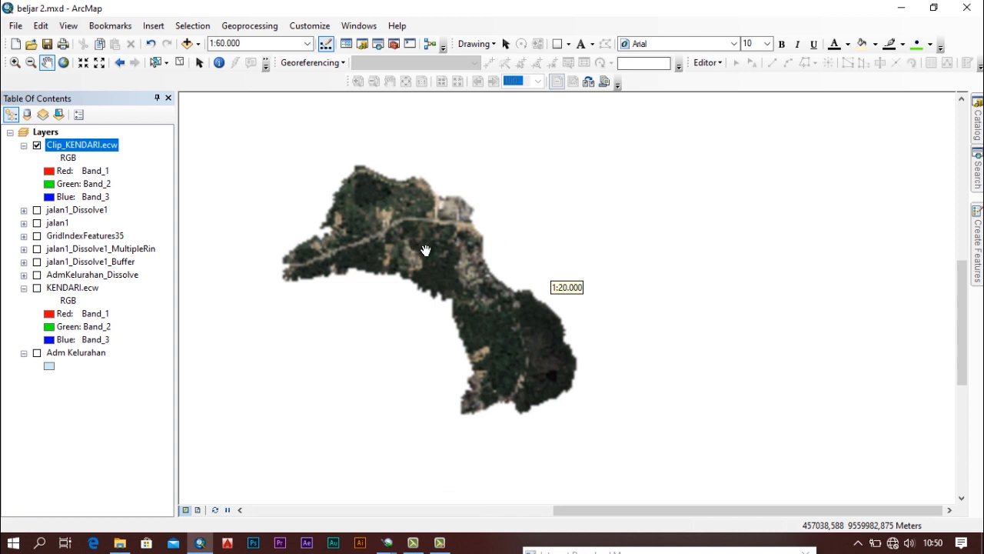
drag(456, 231, 565, 255)
drag(558, 328, 540, 301)
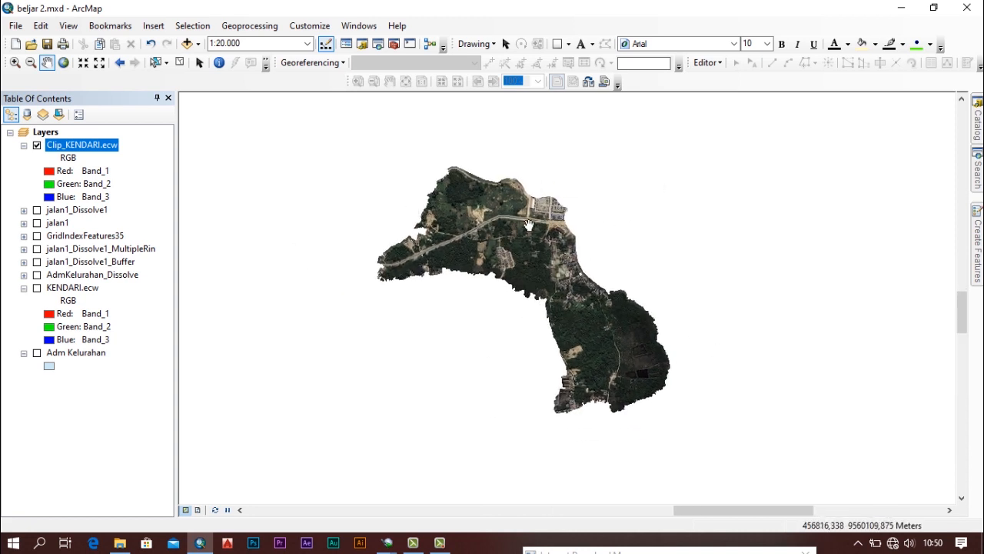
Step: Show Adm Kelurahan again, create a new layer from its selected feature, and hide and collapse the original layer
click(37, 353)
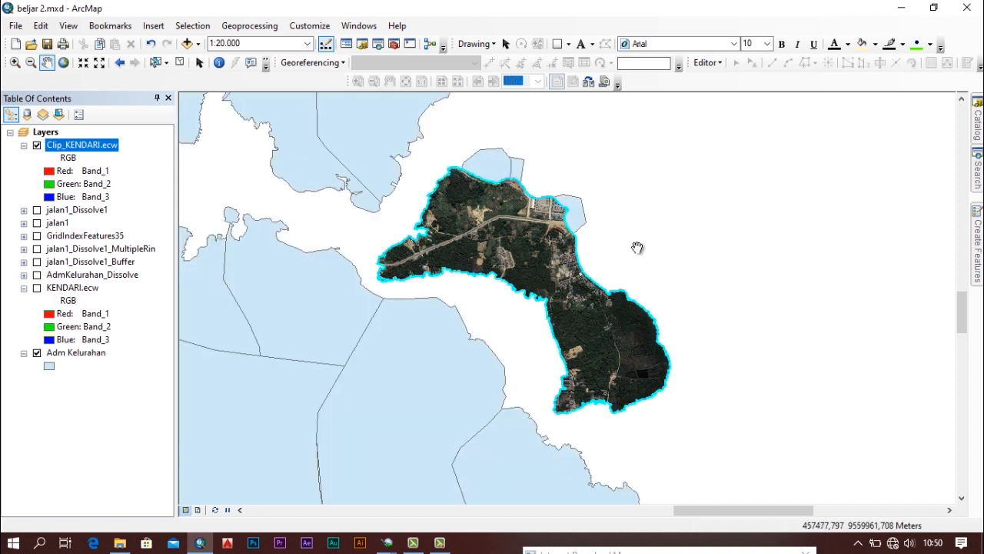
right_click(78, 356)
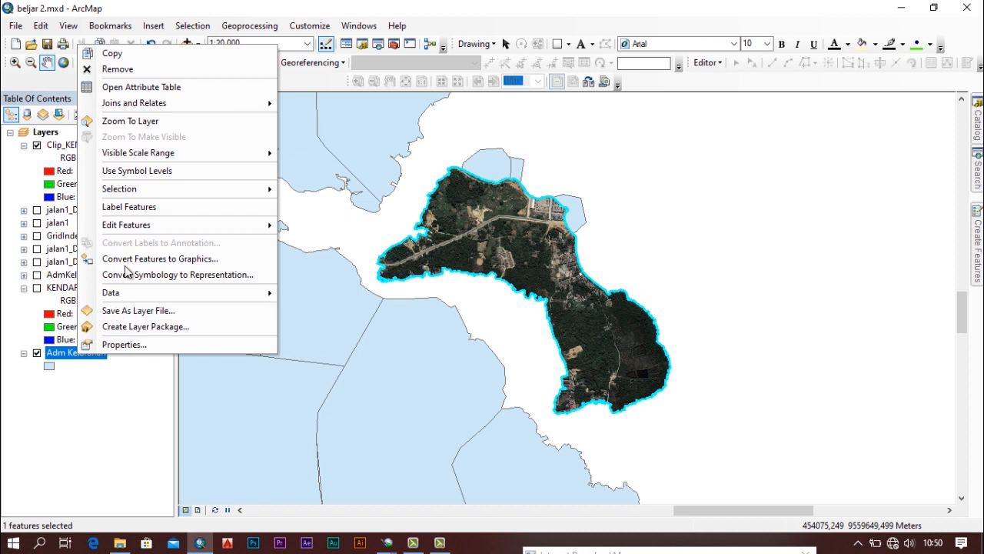
mouse_move(175, 195)
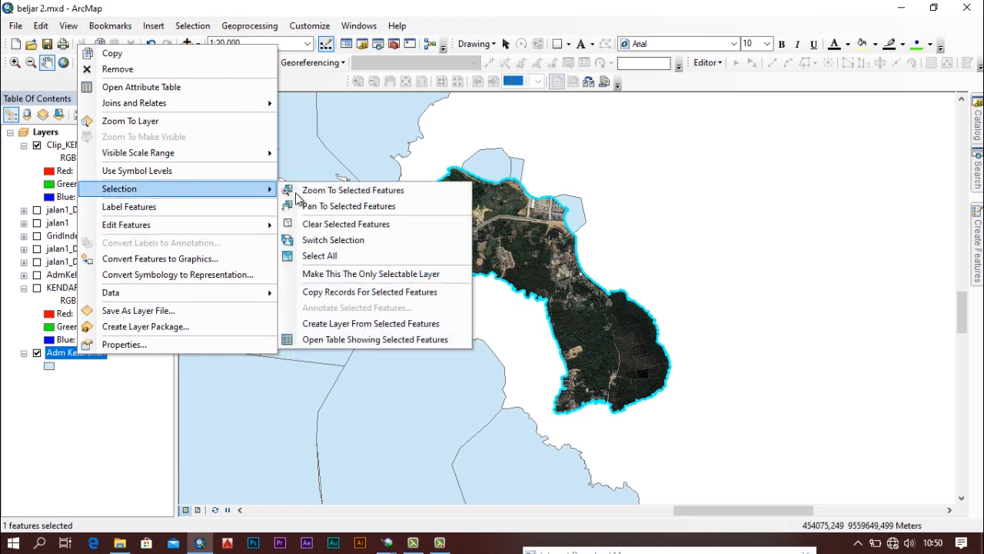
click(374, 329)
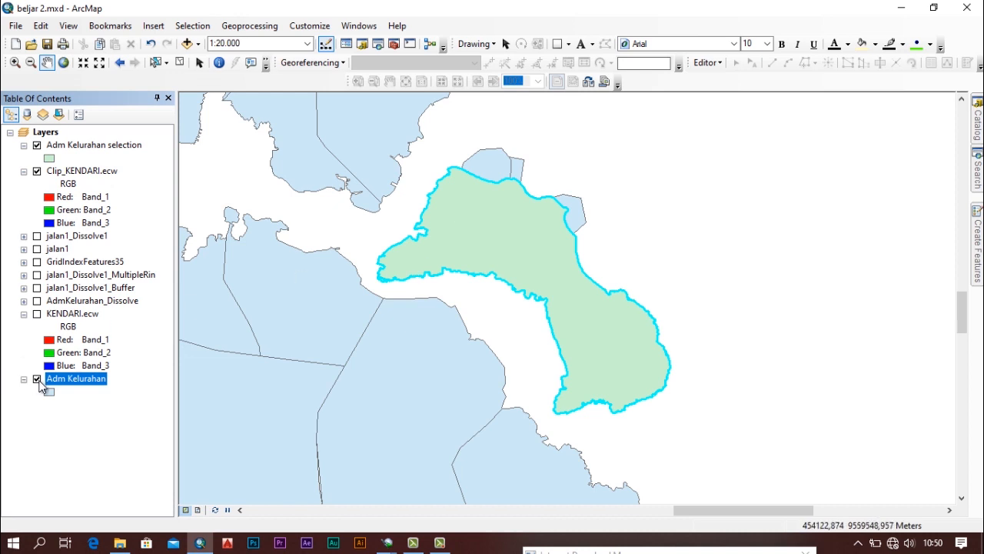
click(37, 379)
click(24, 379)
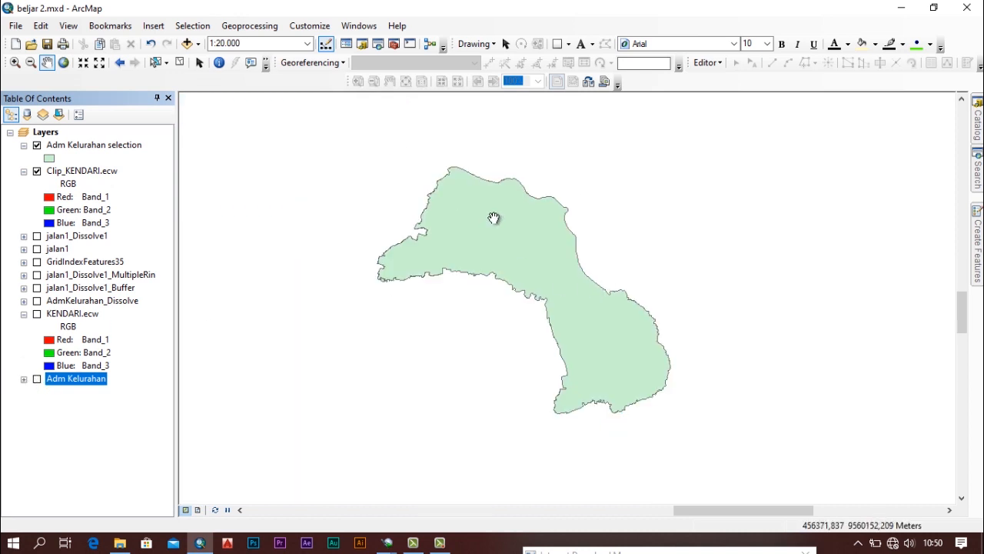
mouse_move(544, 245)
mouse_down()
mouse_move(566, 299)
mouse_move(547, 256)
mouse_up()
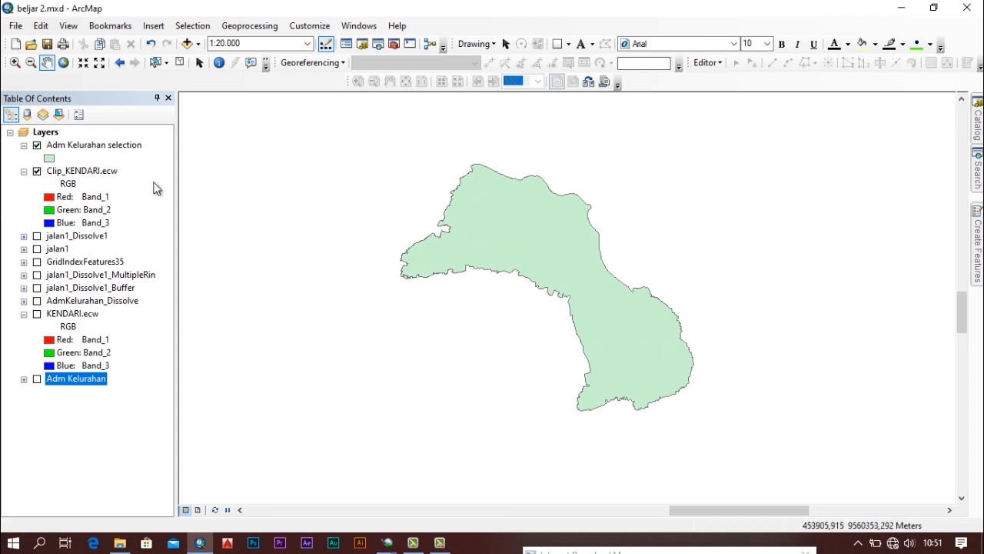
Step: Set the transparency of the Adm Kelurahan selection layer to 60%
click(109, 147)
right_click(110, 148)
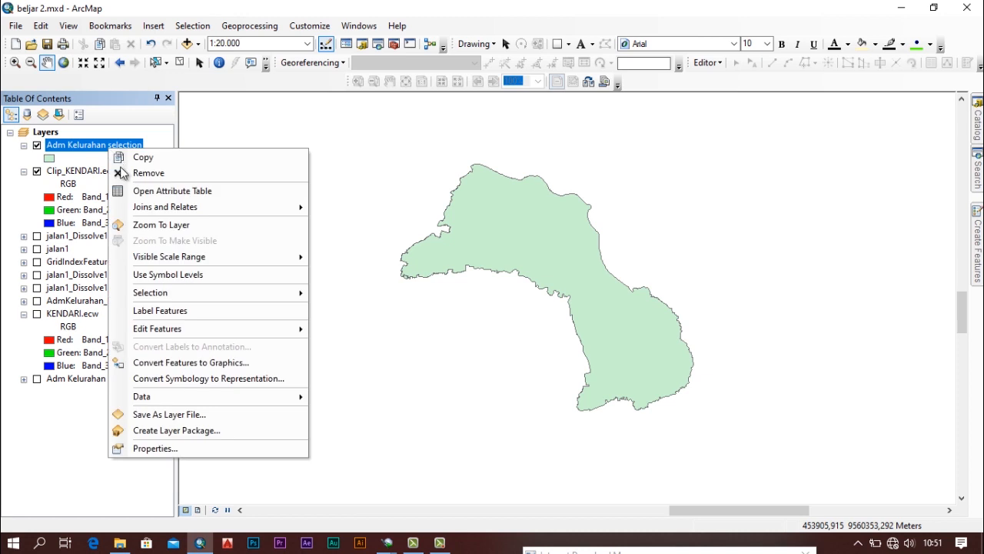
click(170, 448)
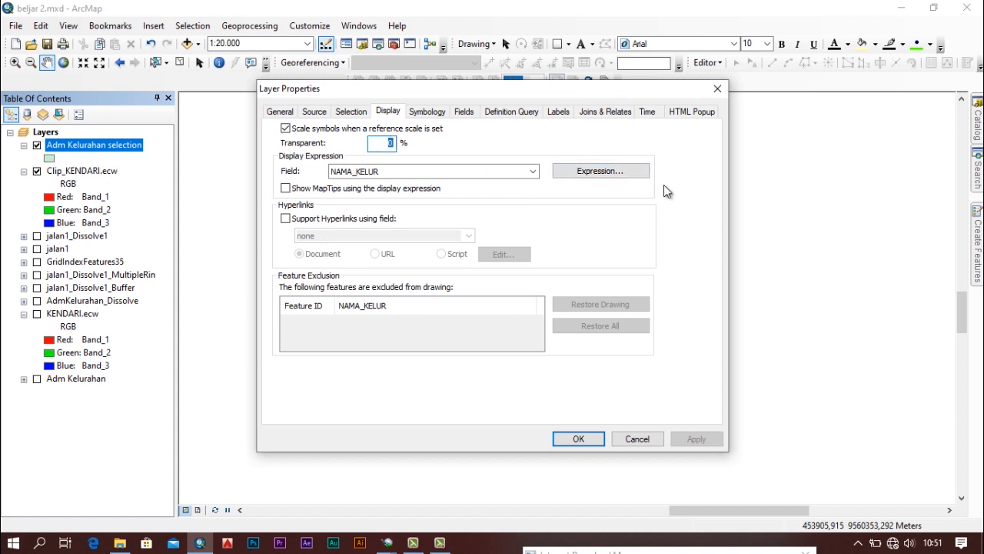
text(60)
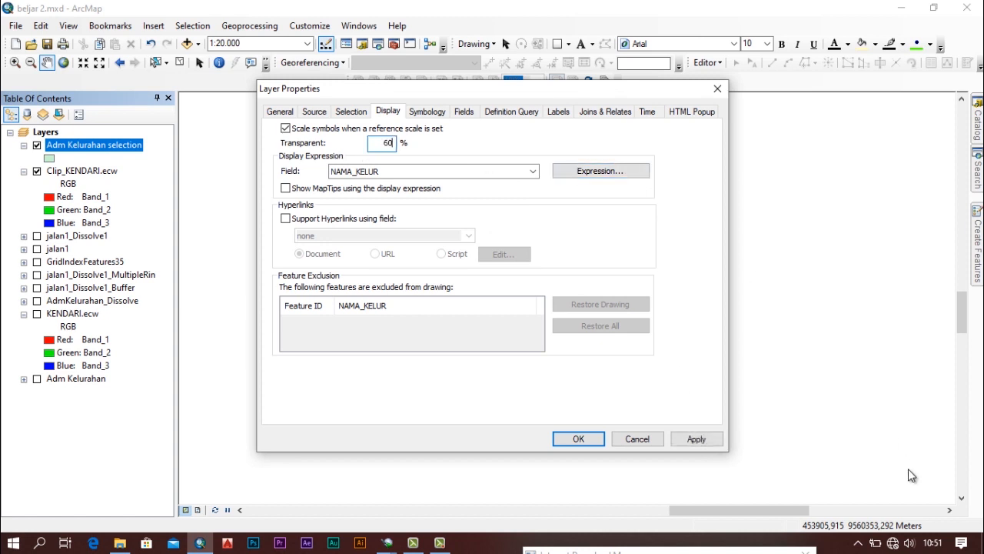
click(590, 438)
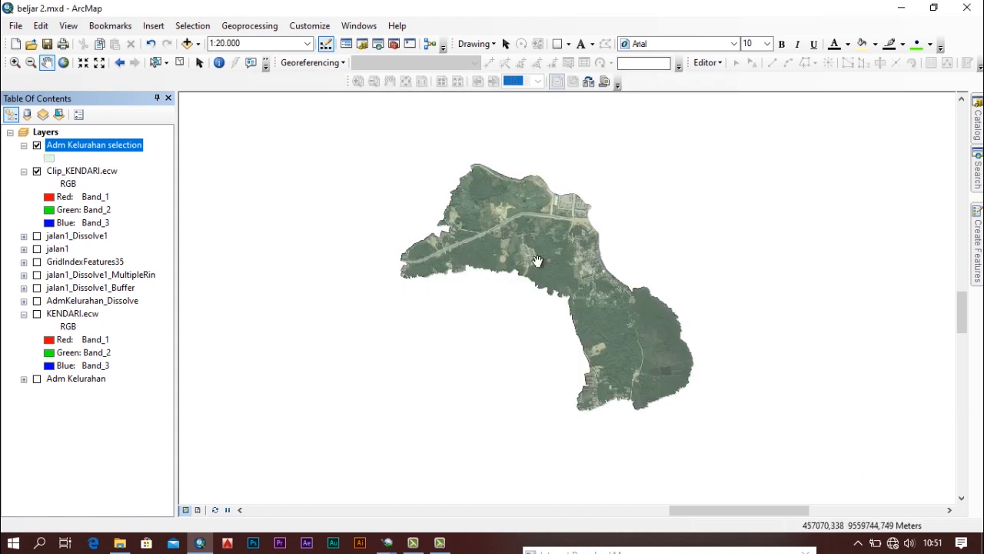
drag(529, 216, 469, 217)
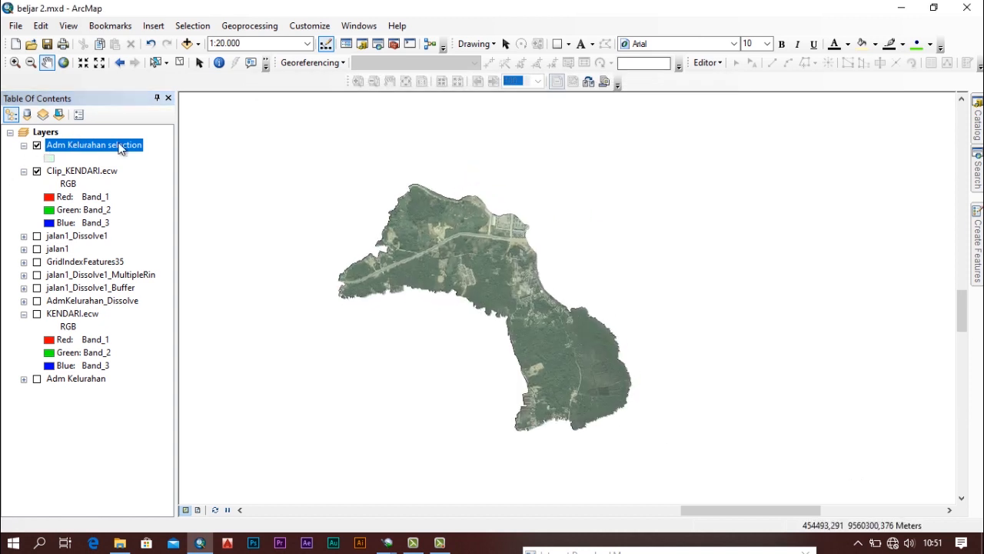
Step: Delete the Kec field from the attribute table of the Adm Kelurahan selection layer
right_click(67, 146)
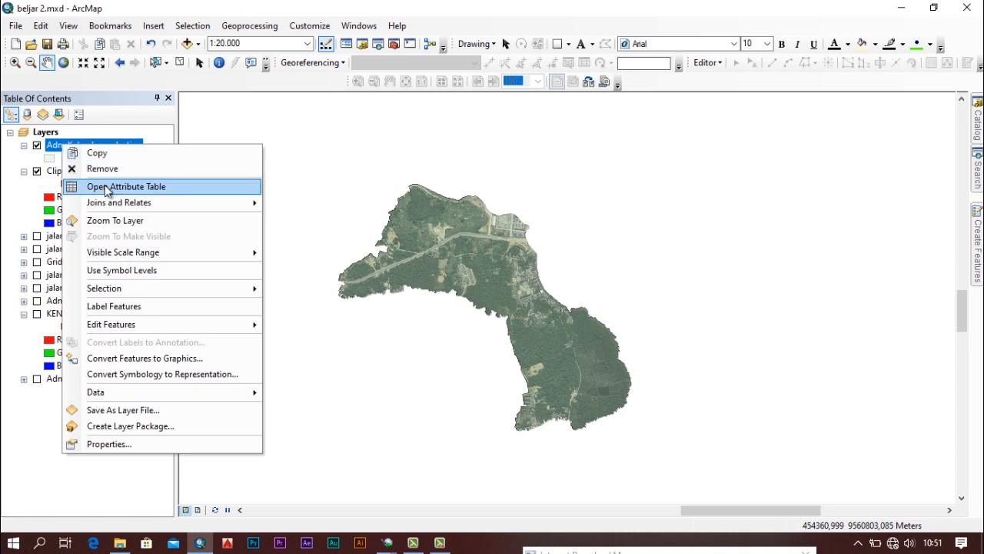
click(103, 185)
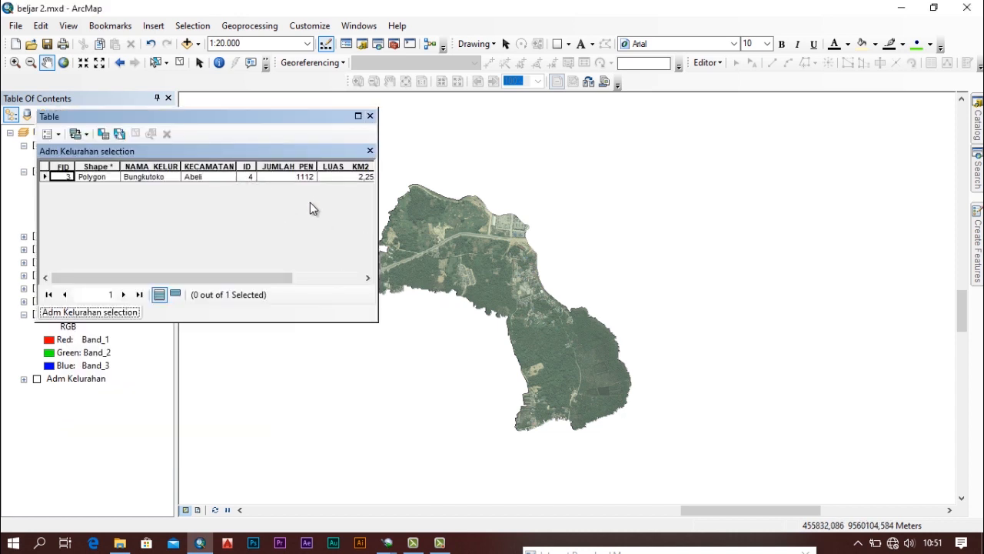
drag(282, 275, 369, 278)
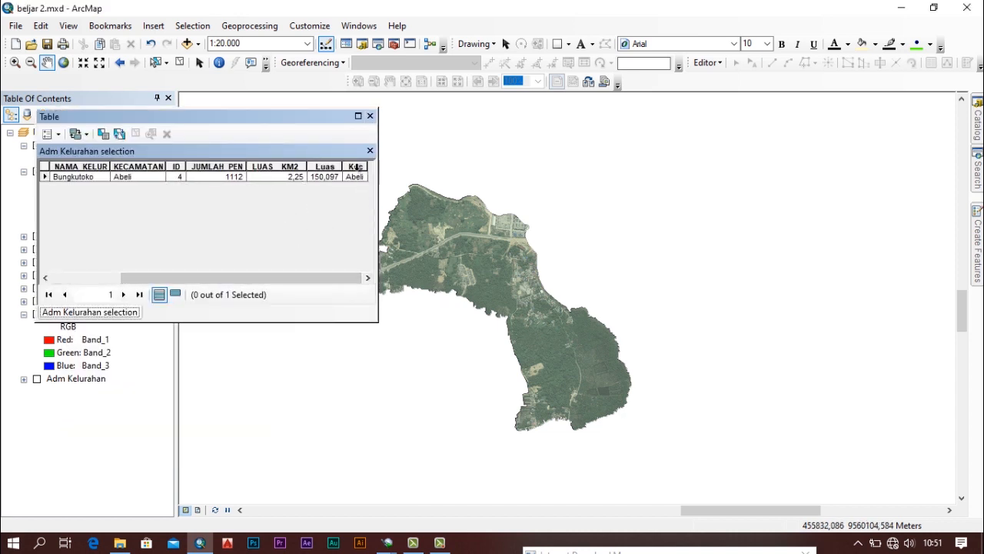
click(356, 167)
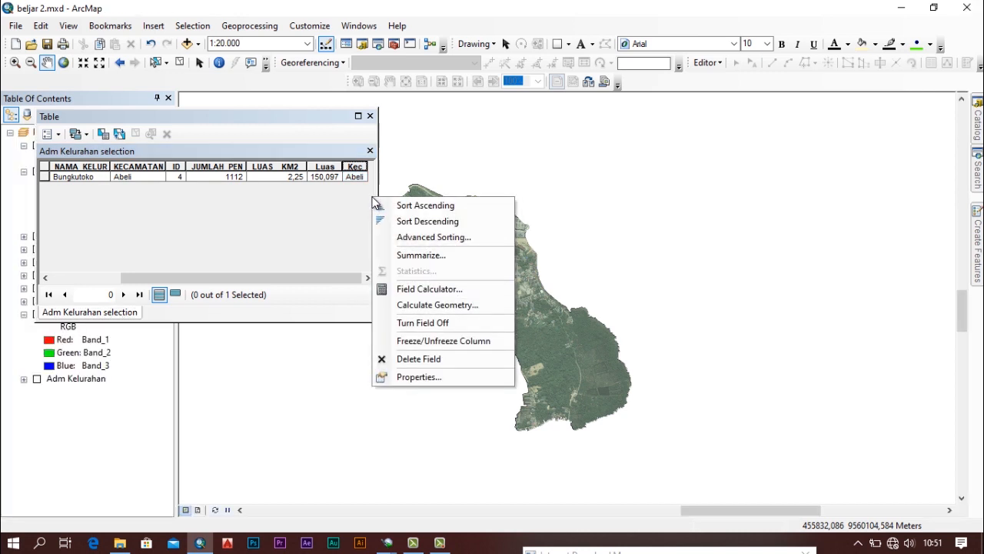
click(451, 360)
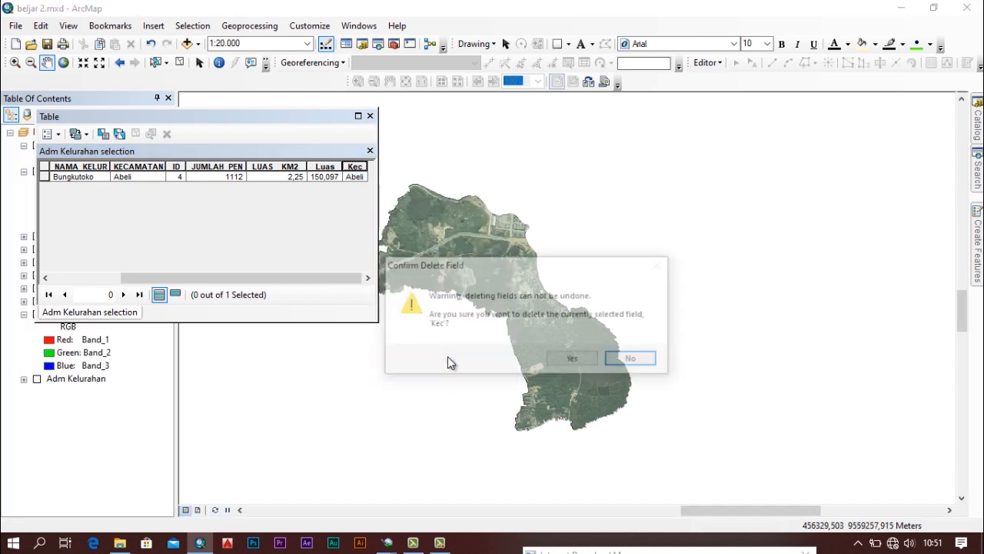
click(575, 366)
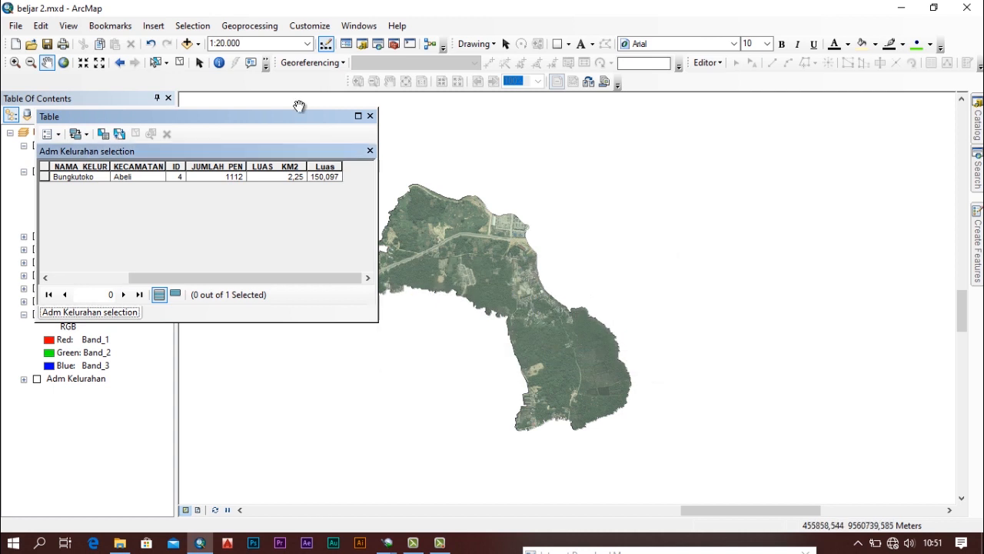
Step: Delete the Luas field from the Adm Kelurahan selection attribute table, keeping LUAS_KM2
click(336, 168)
right_click(336, 168)
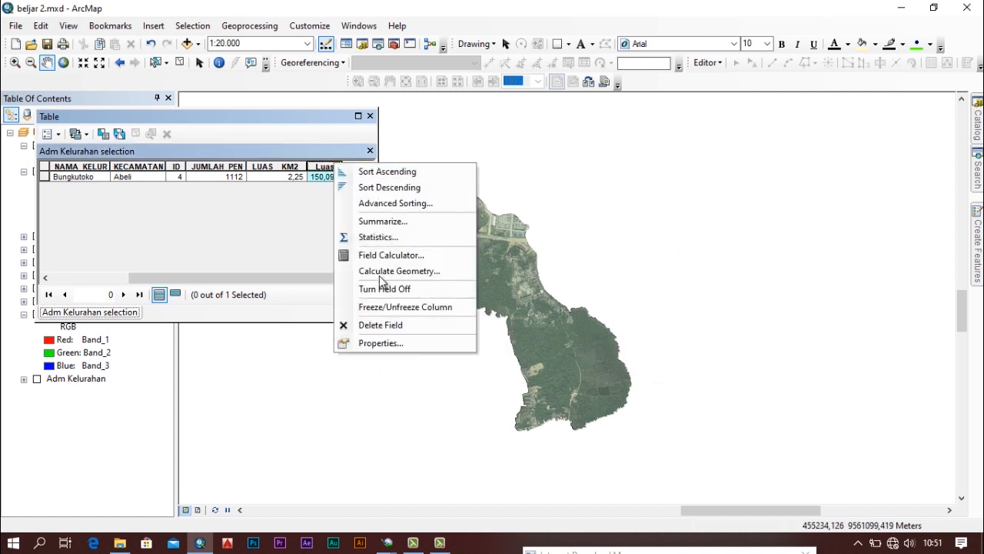
click(391, 322)
click(557, 359)
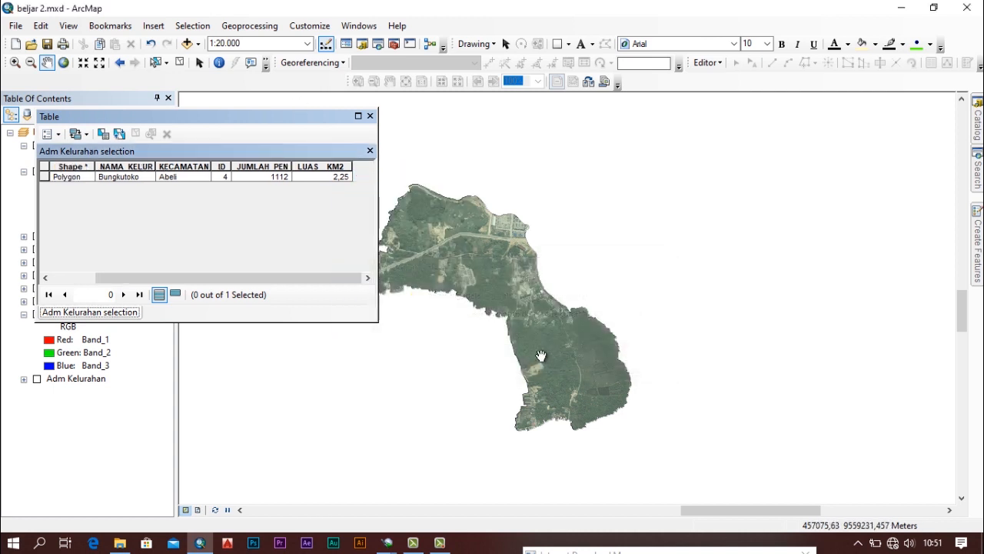
Step: Delete the LUAS_KM2, JUMLAH_PEN and ID fields from the attribute table of the Adm Kelurahan selection layer
click(341, 169)
right_click(342, 170)
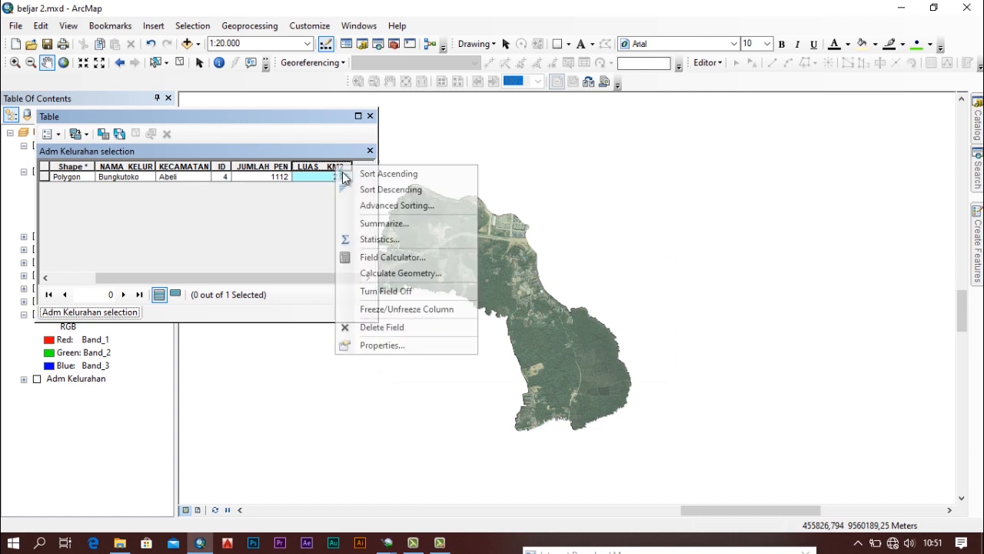
click(414, 327)
click(558, 357)
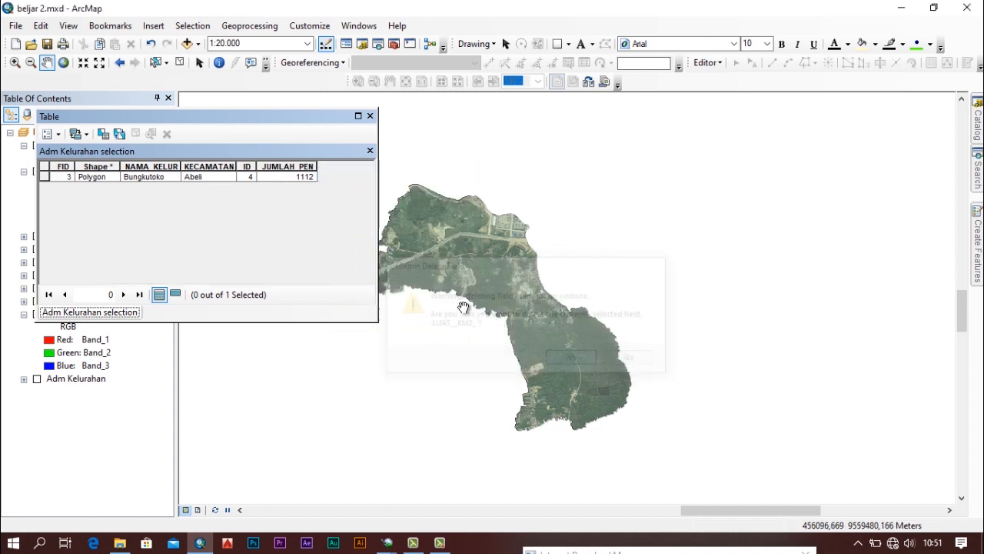
click(282, 166)
right_click(280, 166)
click(390, 325)
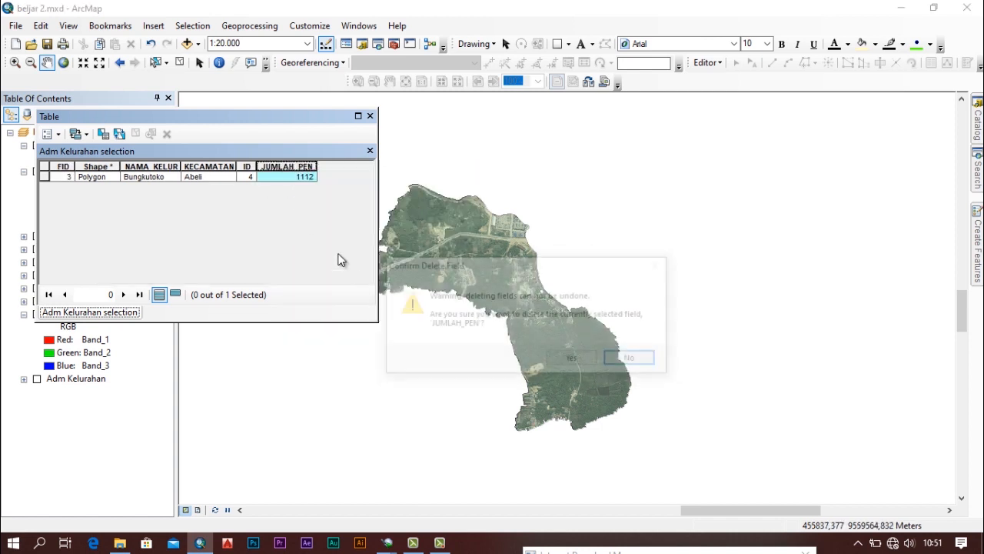
click(569, 362)
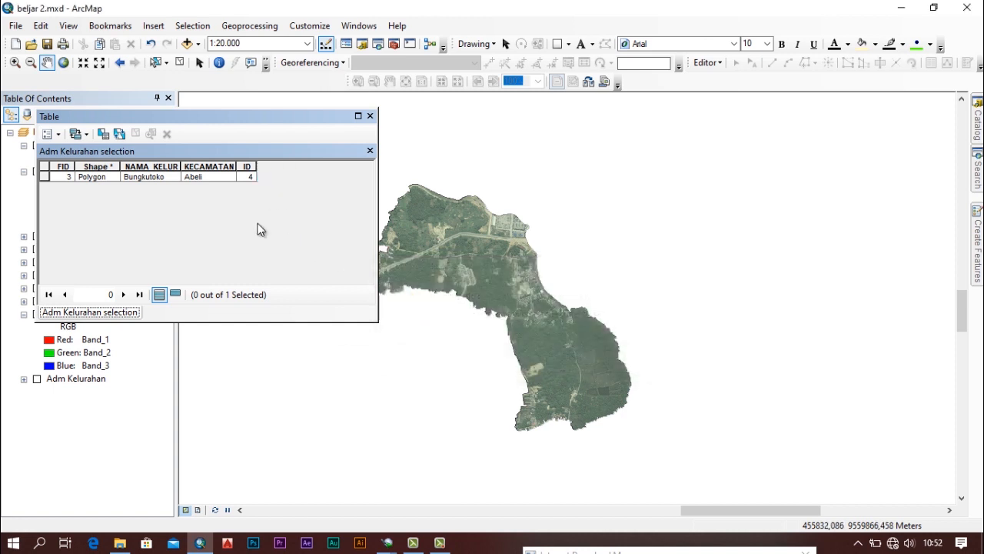
click(243, 166)
right_click(245, 167)
click(373, 325)
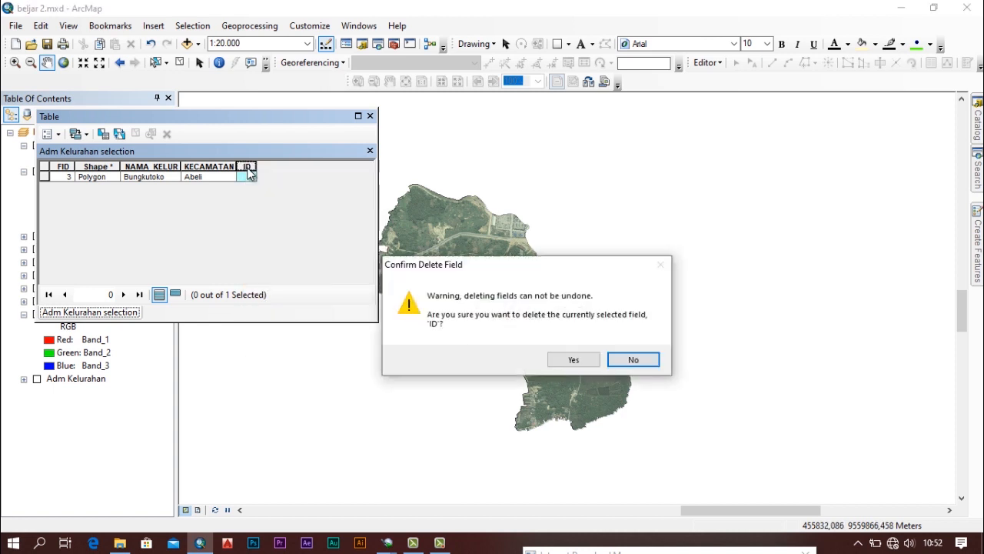
click(574, 360)
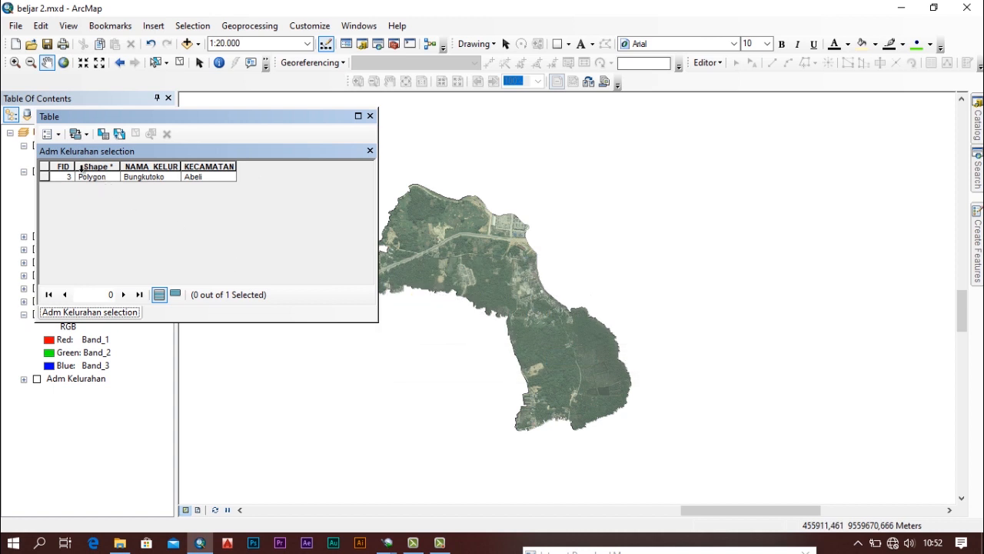
Step: Add a Text field named Penggunaa Lahan with length 50 to the Adm Kelurahan selection table, and close the table
click(47, 133)
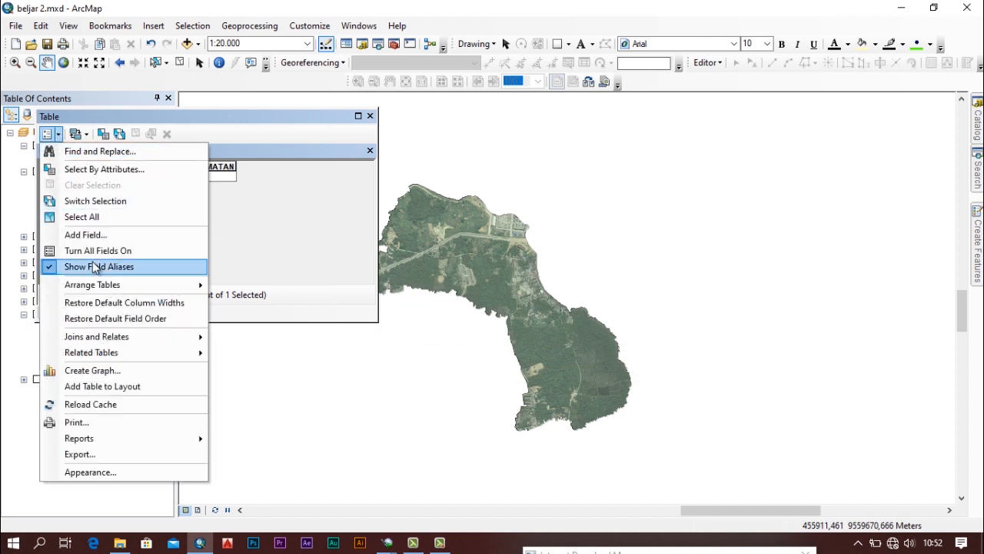
click(110, 242)
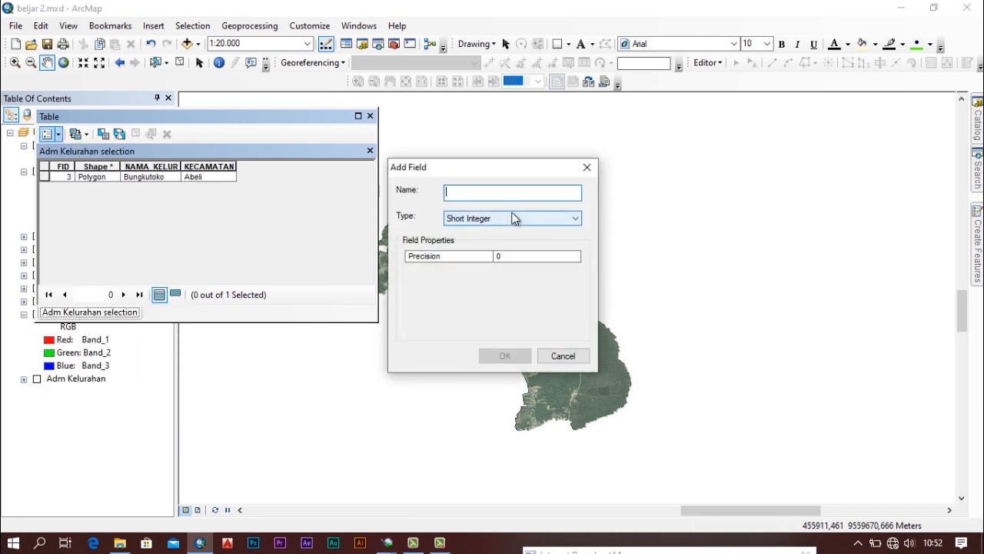
text(Penggunaa Lahan)
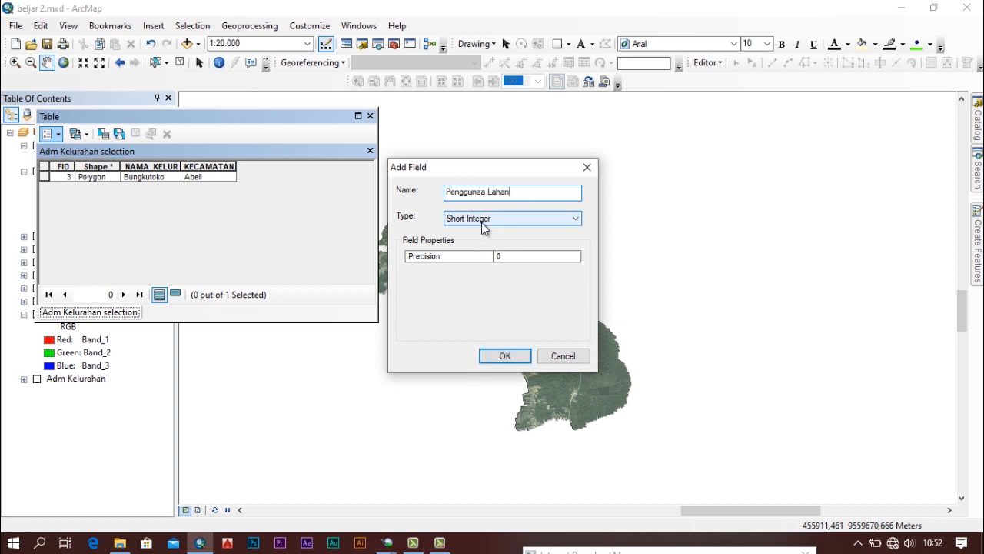
click(481, 222)
click(502, 278)
click(516, 354)
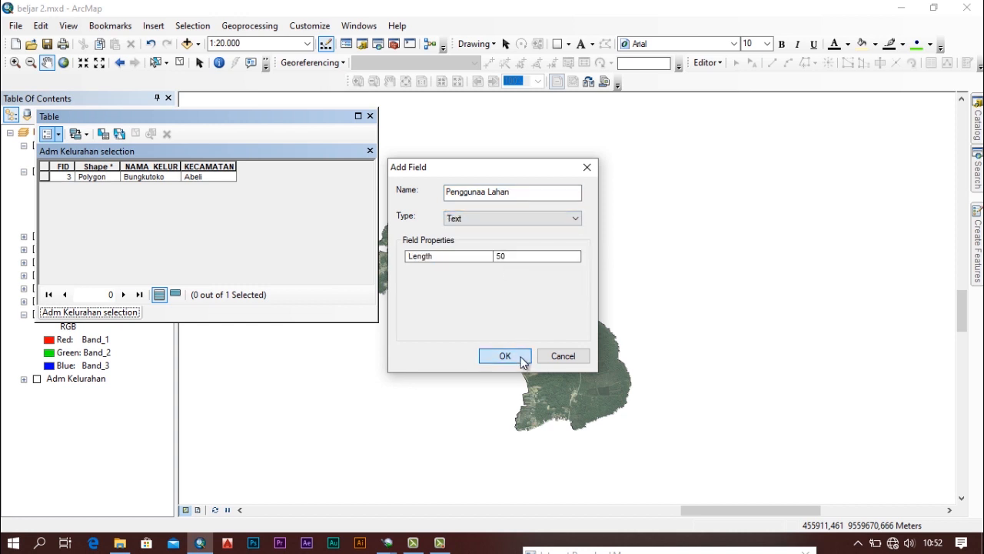
click(572, 354)
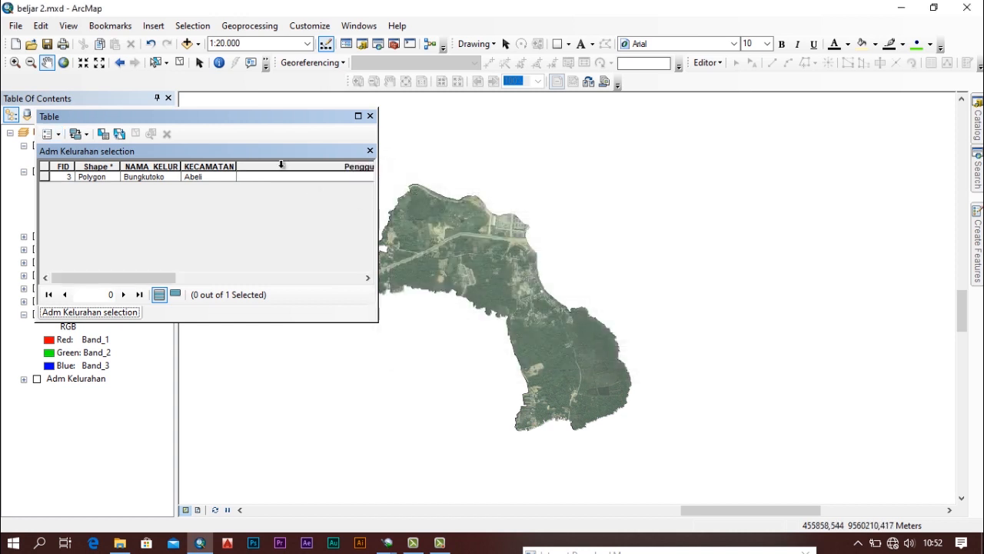
drag(195, 279, 320, 279)
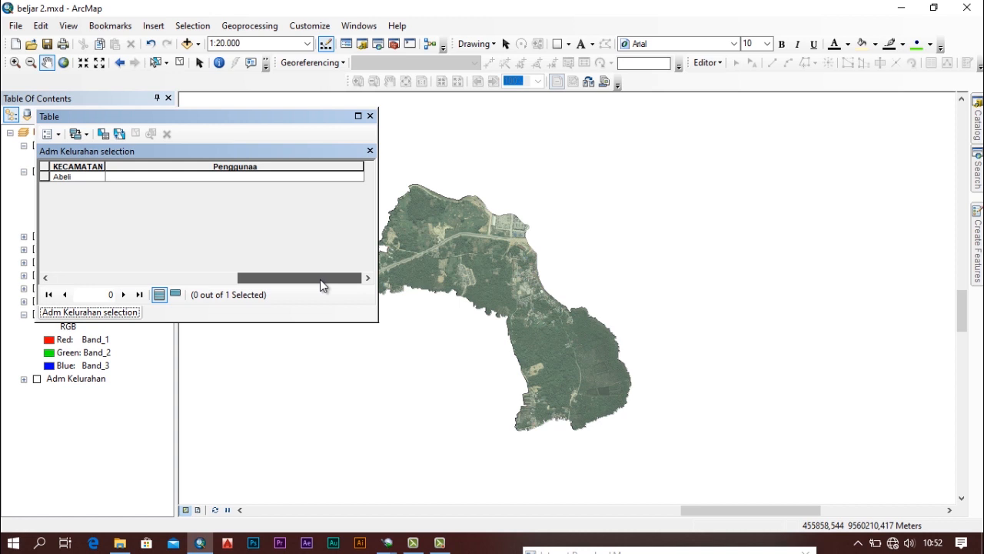
click(370, 116)
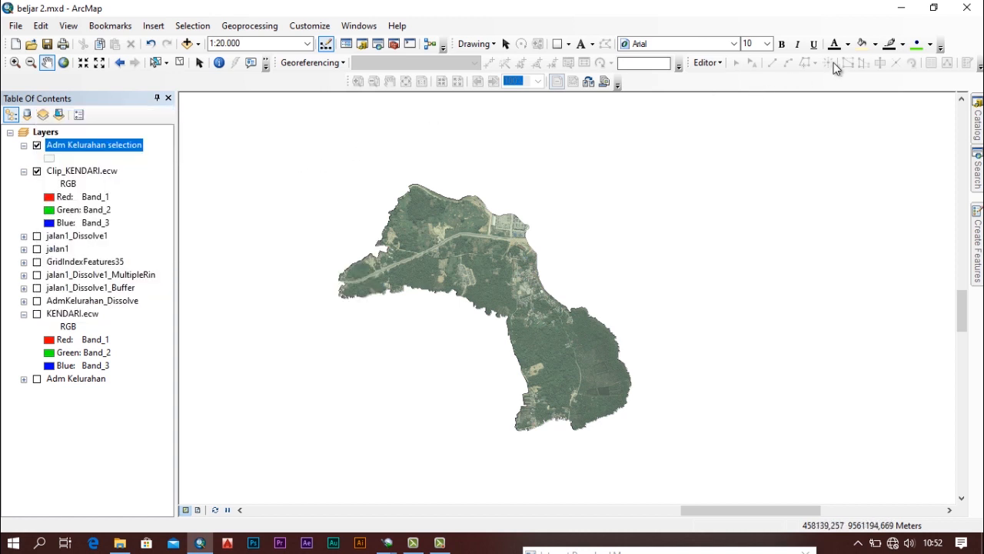
click(706, 63)
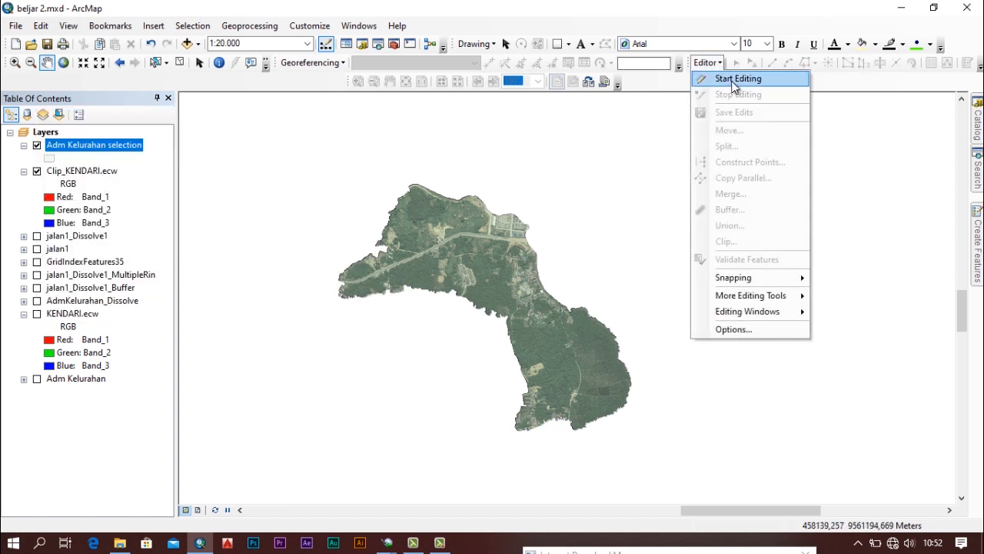
click(731, 79)
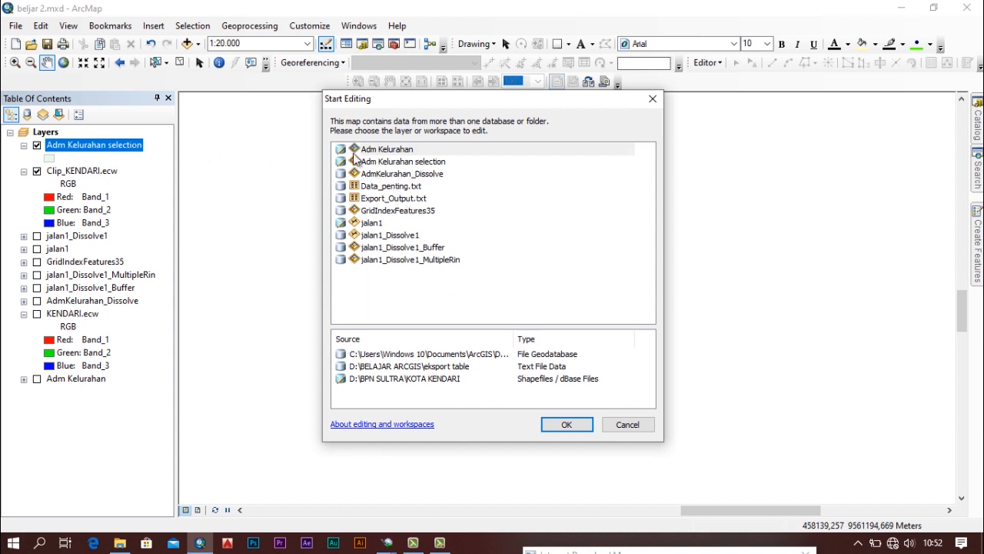
click(380, 165)
click(591, 424)
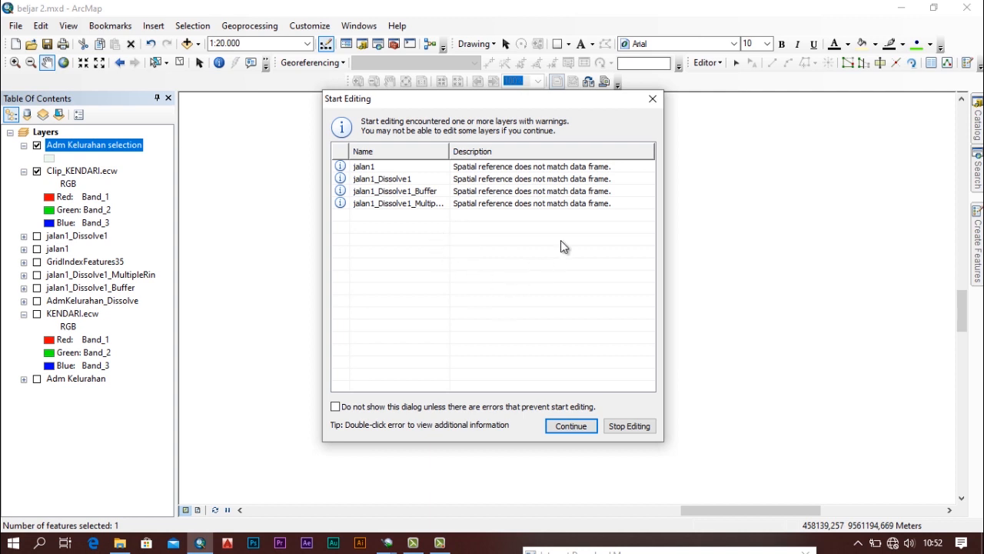
click(658, 102)
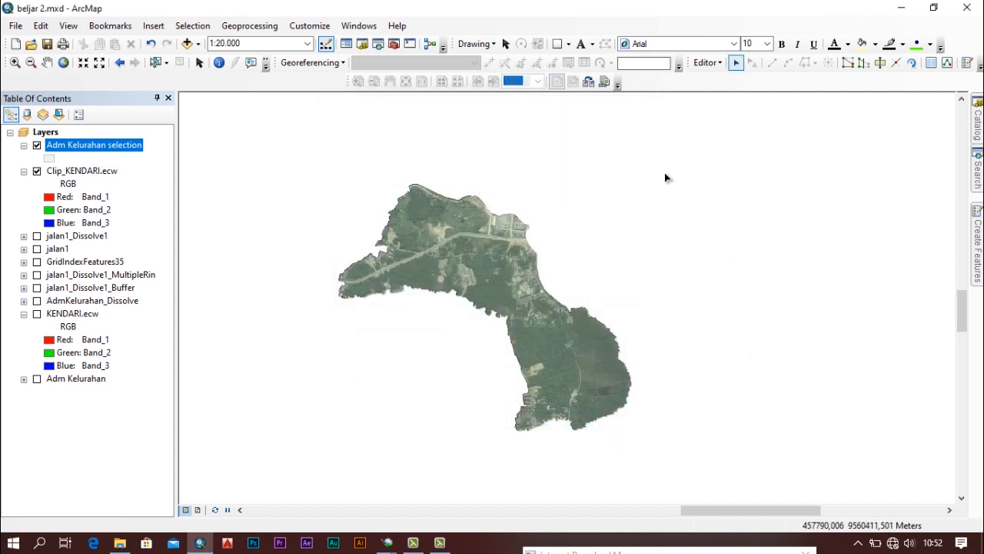
click(710, 62)
click(725, 94)
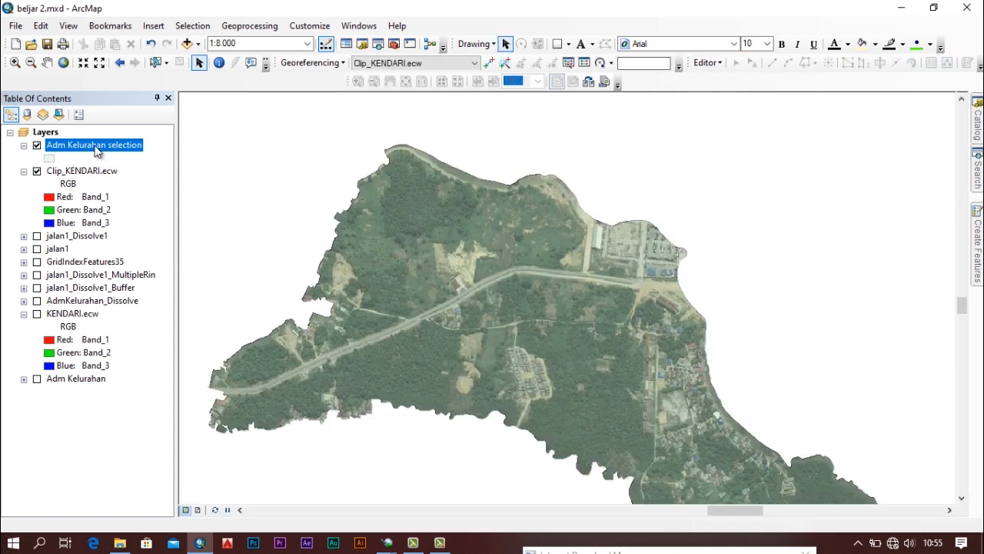
Step: Start exporting all features of Adm Kelurahan selection with the data frame's coordinate system and browse for the output location
right_click(94, 146)
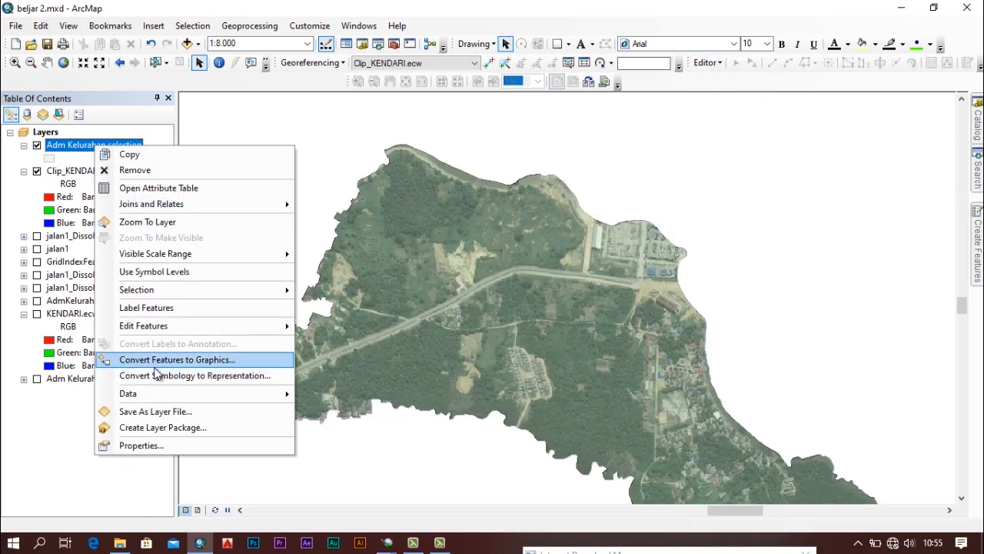
mouse_move(276, 393)
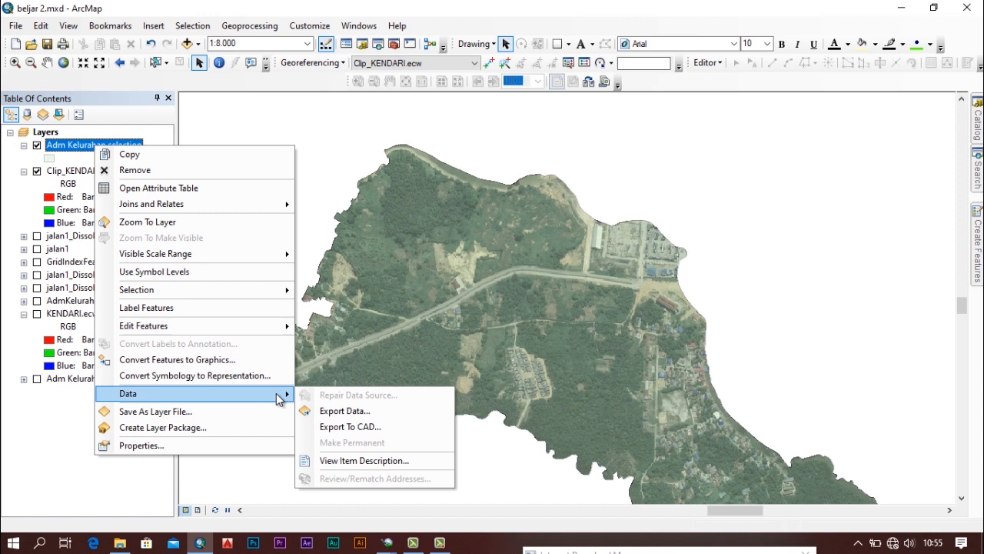
click(331, 410)
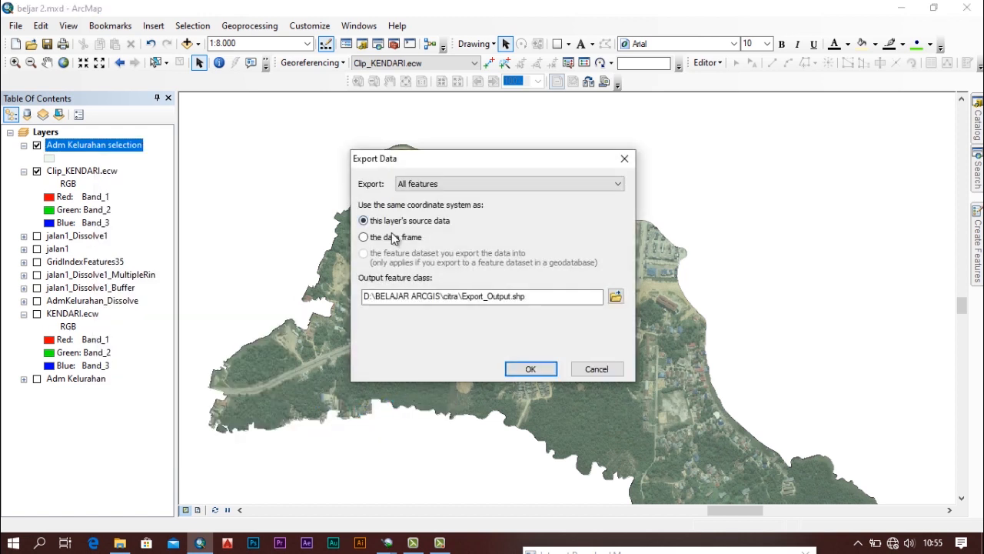
click(615, 297)
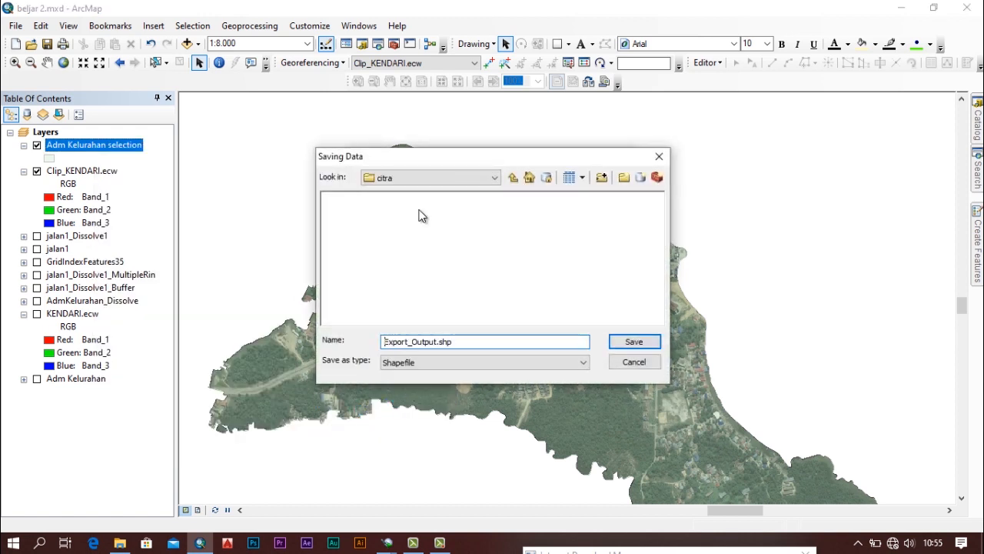
Step: Connect to the folder D:\BELAJAR ARCGIS as a location for the exported data
click(512, 178)
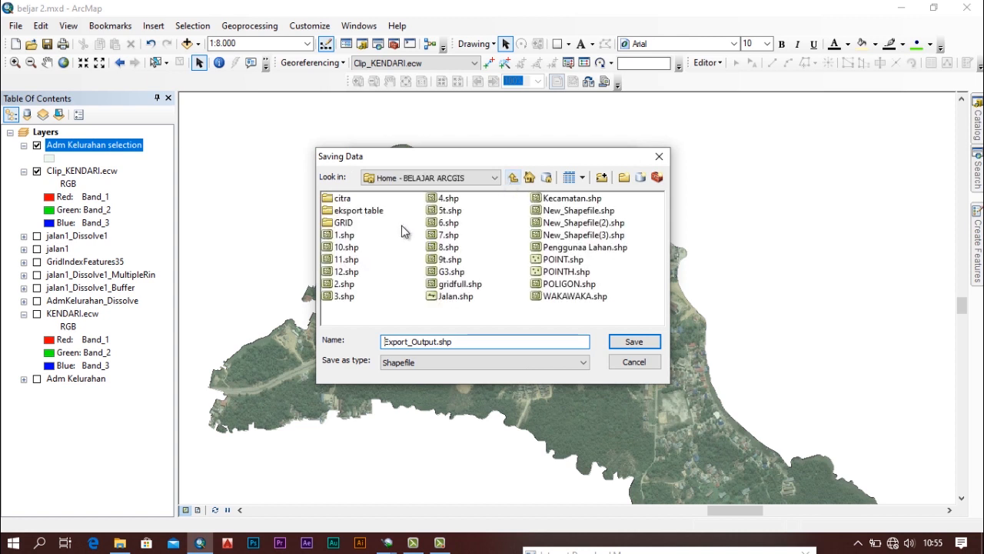
click(515, 178)
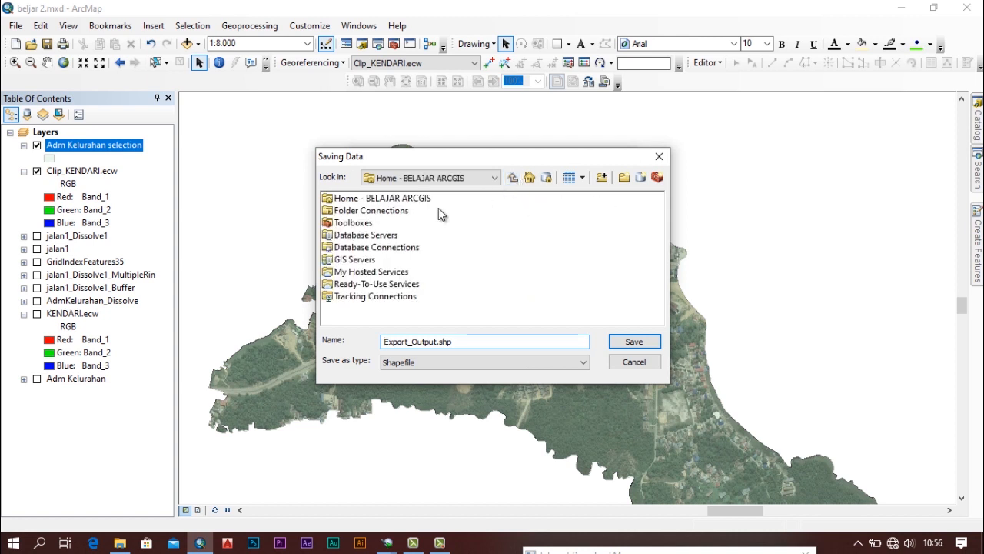
click(602, 179)
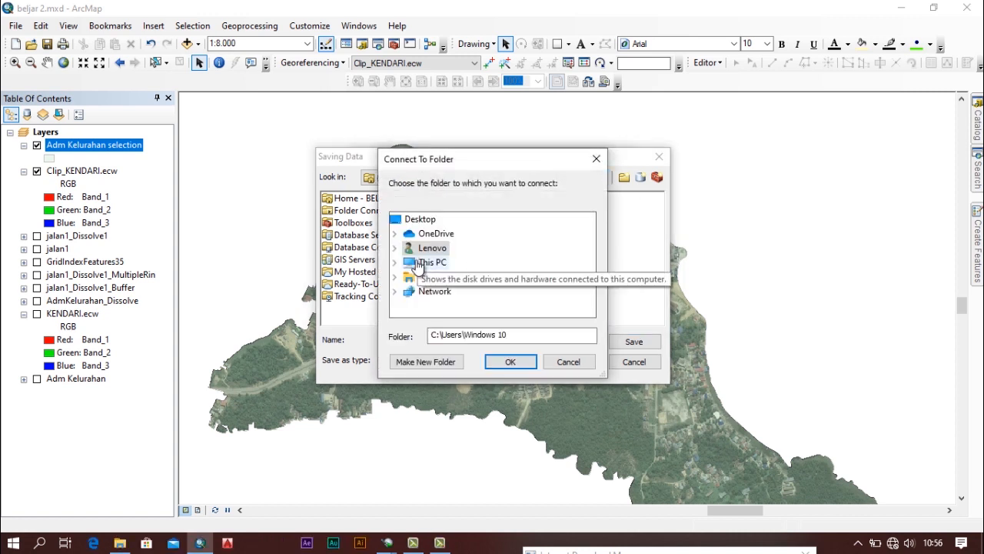
double_click(417, 264)
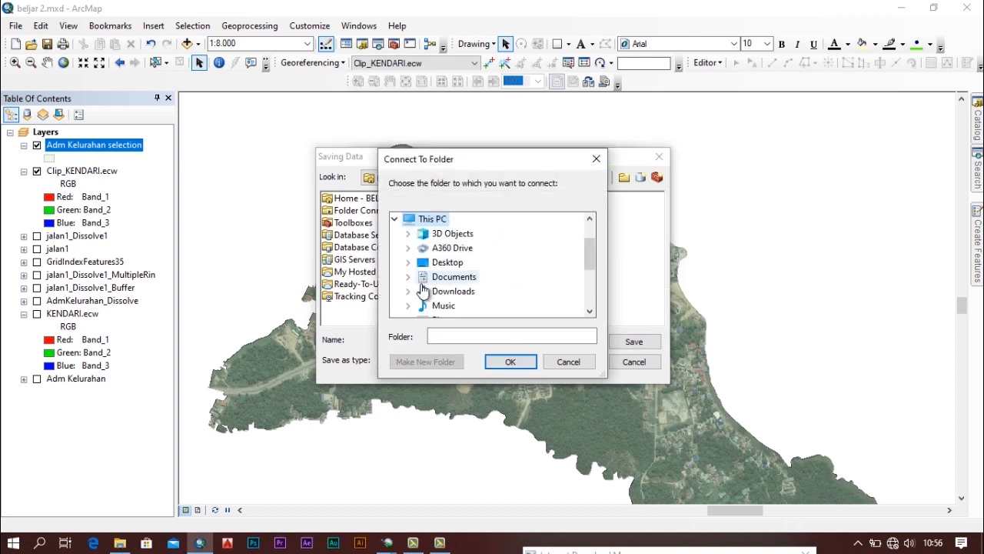
scroll(449, 289, down, 2)
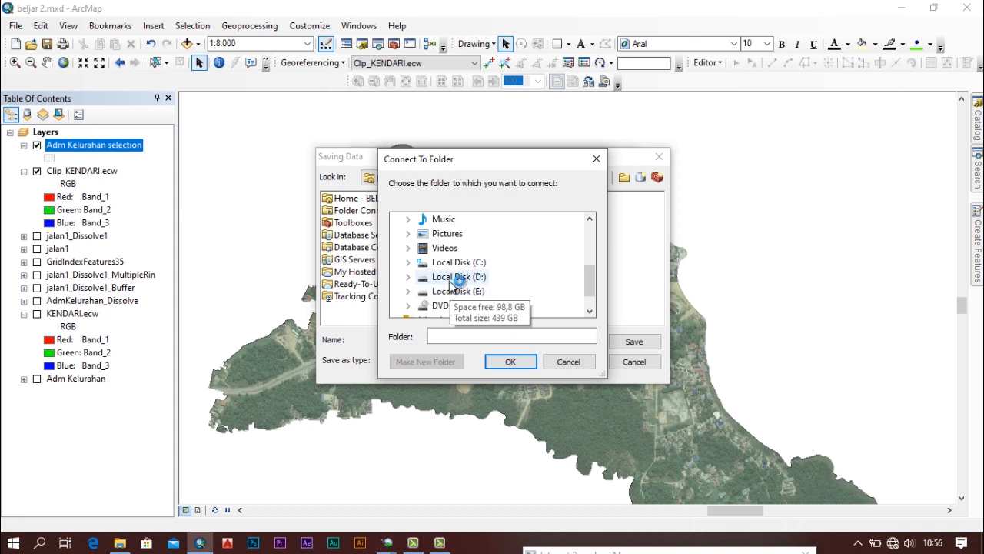
double_click(455, 277)
double_click(490, 235)
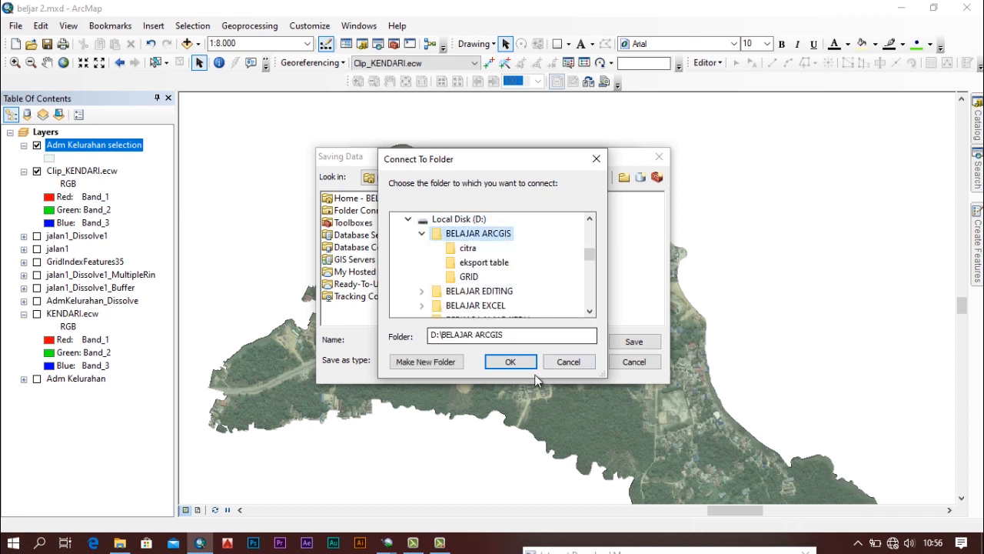
click(518, 368)
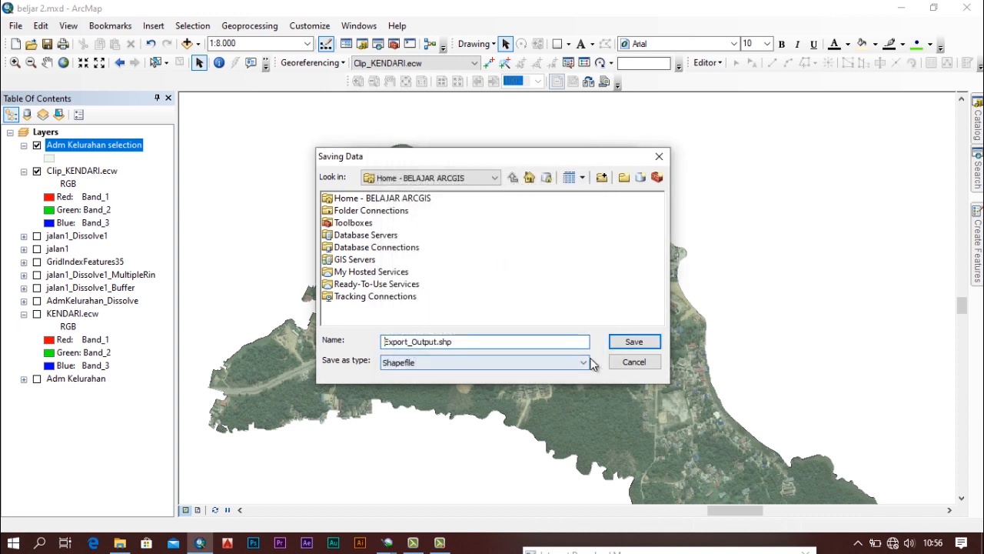
Step: Export the features as the shapefile bungkutoko in D:\BELAJAR ARCGIS and add it to the map as a layer
click(483, 179)
click(463, 219)
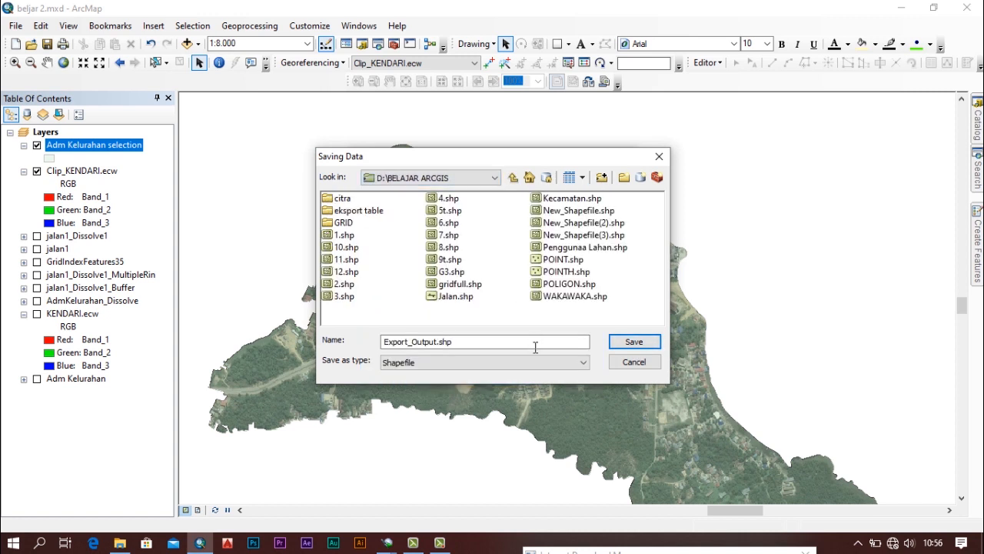
drag(462, 341, 235, 347)
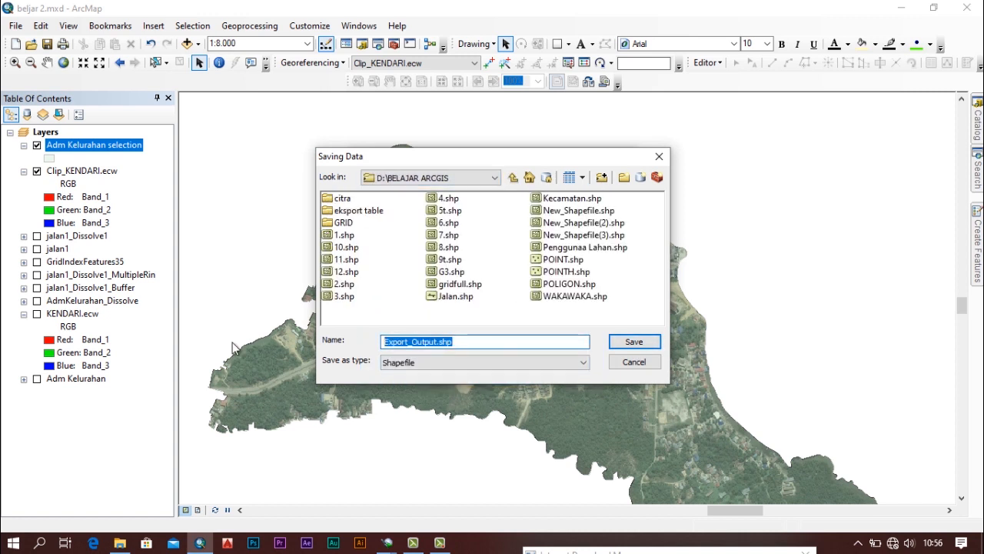
text(bungkutoko)
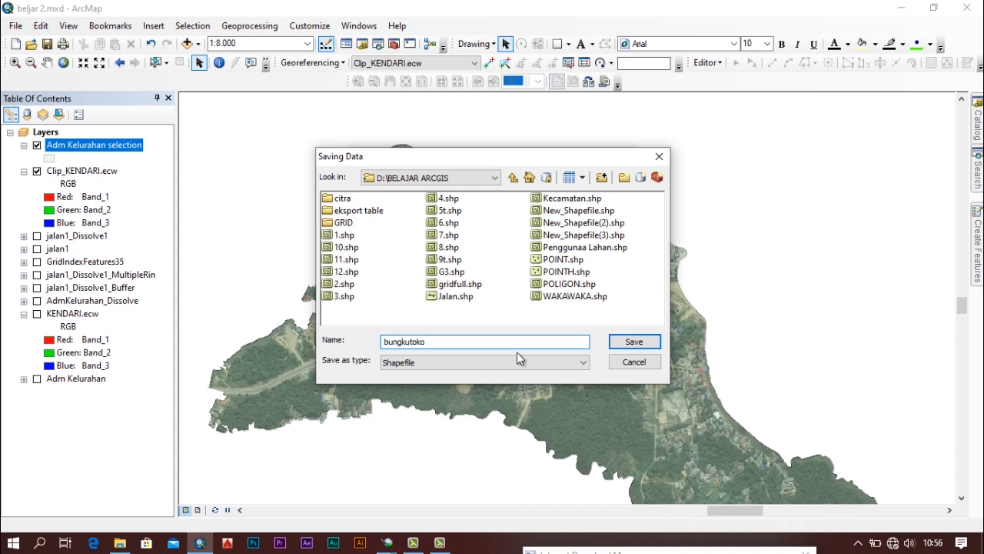
click(632, 341)
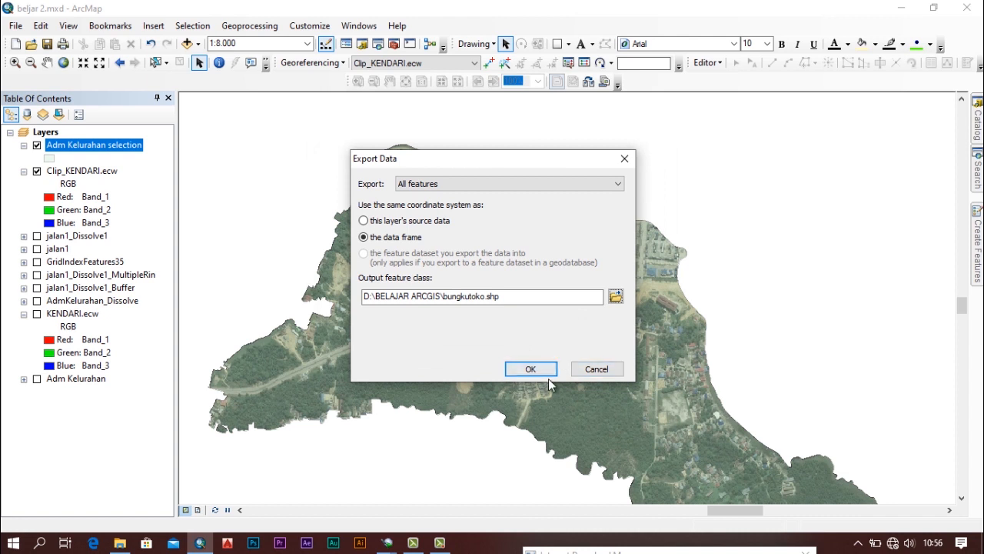
click(549, 375)
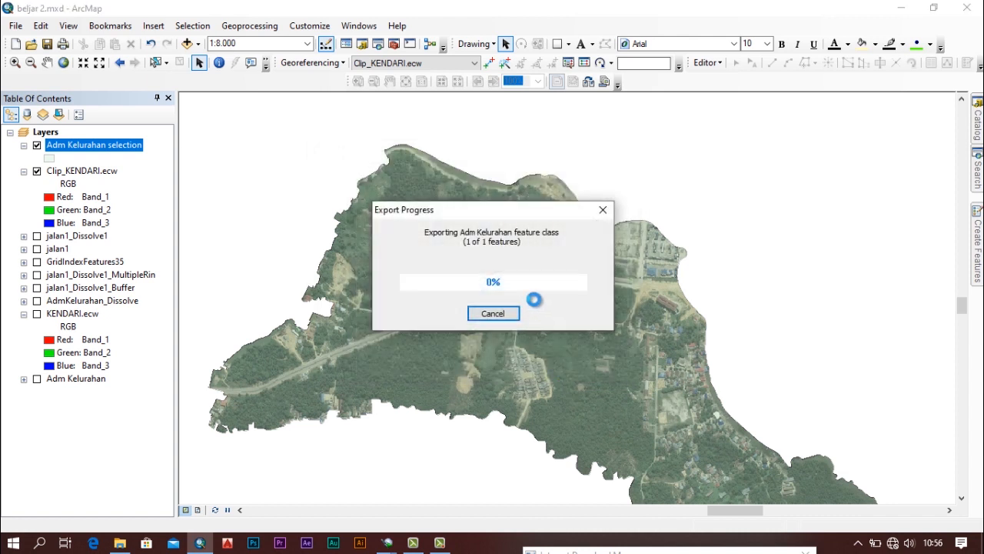
click(575, 353)
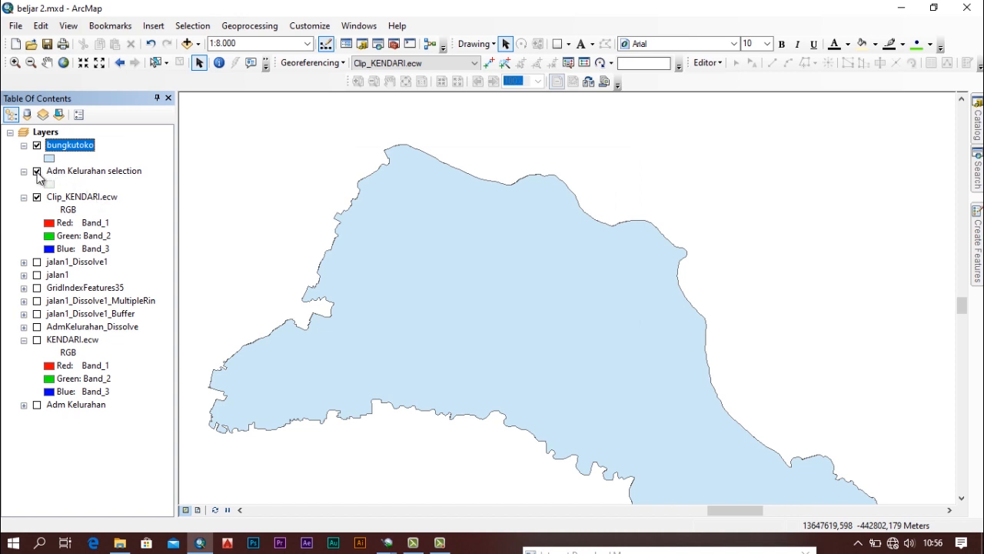
Step: Turn off the Adm Kelurahan selection layer and remove it from the map
click(36, 171)
click(53, 171)
right_click(51, 171)
click(83, 196)
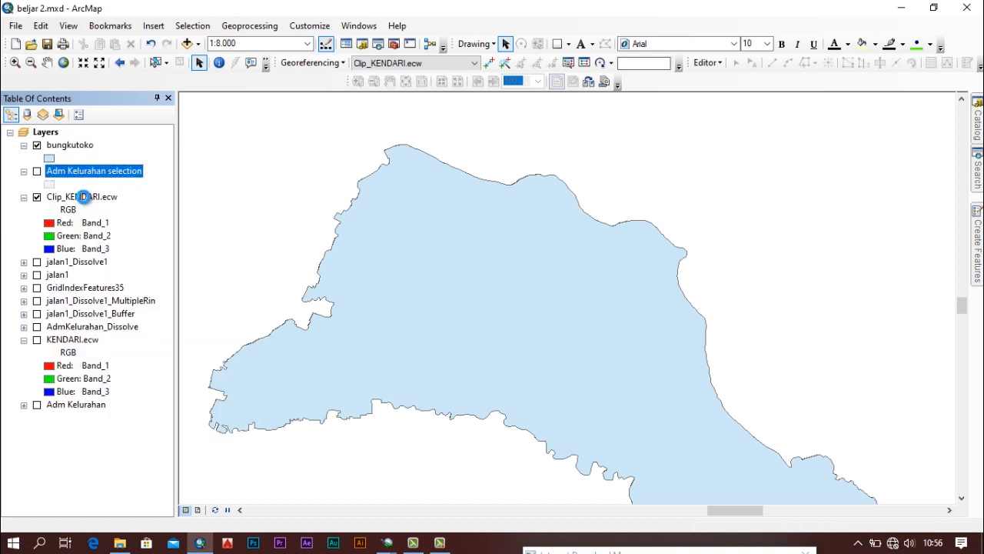
Step: Inspect the bungkutoko attribute table, widen its Penggunaa column, and close the table
click(81, 145)
right_click(80, 144)
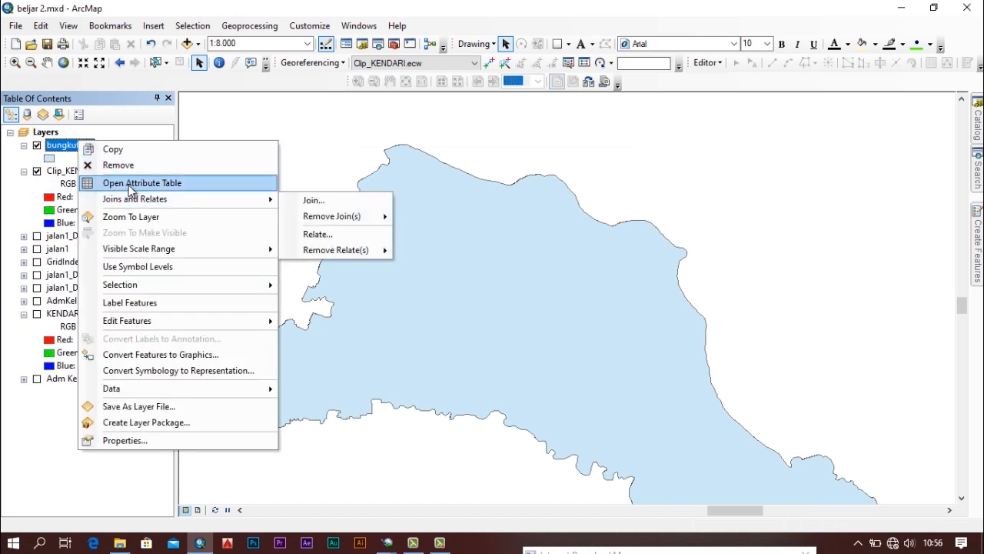
click(131, 185)
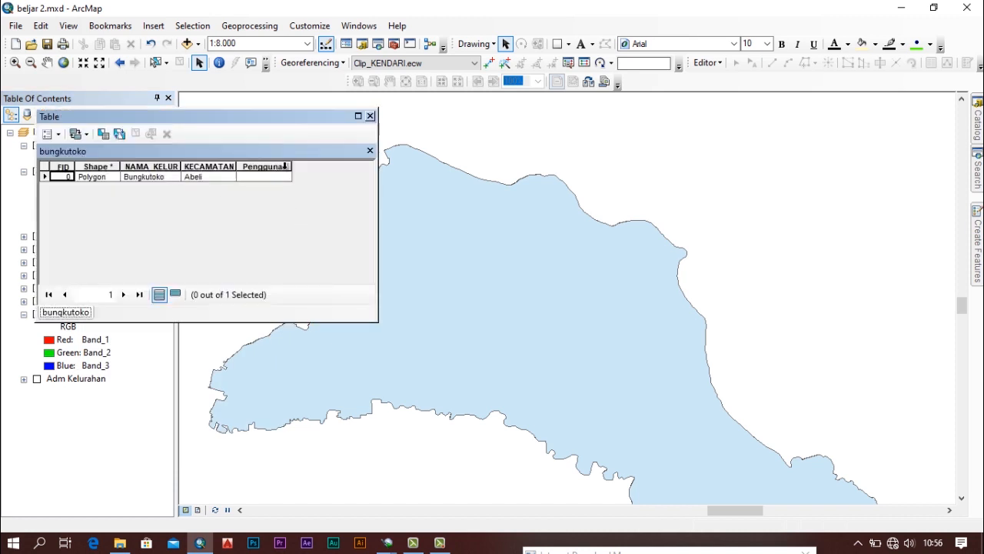
drag(292, 167, 344, 166)
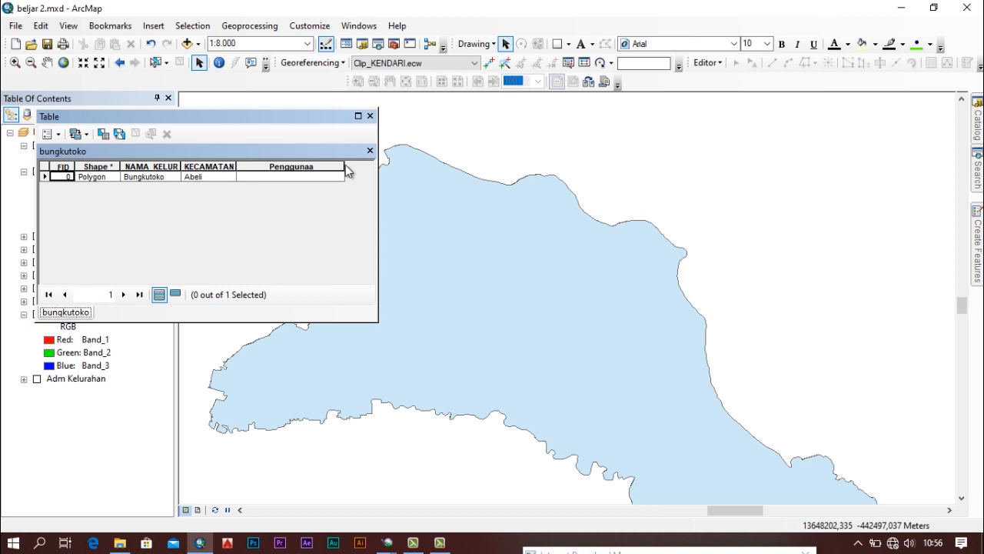
drag(345, 166, 367, 166)
click(370, 116)
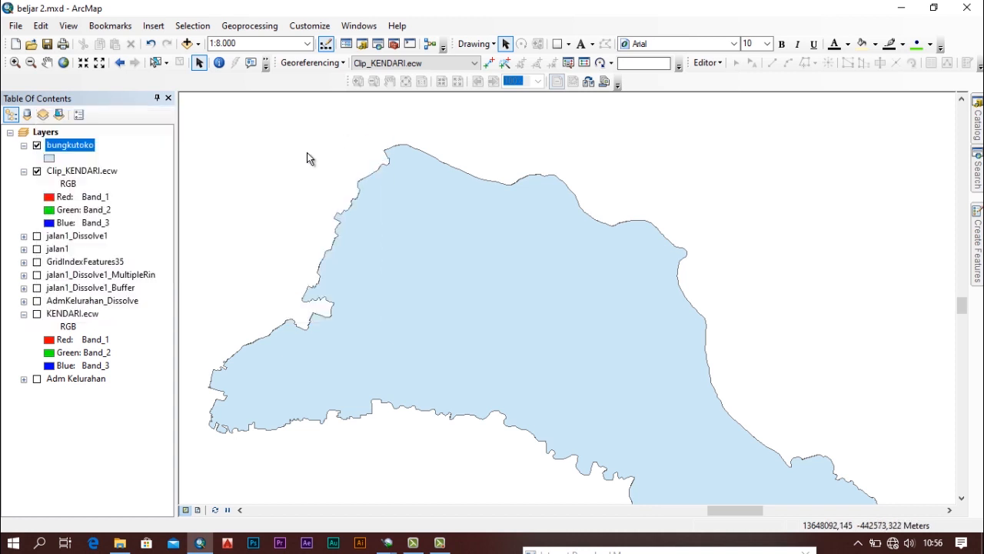
Step: Make the bungkutoko layer semi-transparent so the Clip_KENDARI.ecw image shows through it
right_click(69, 149)
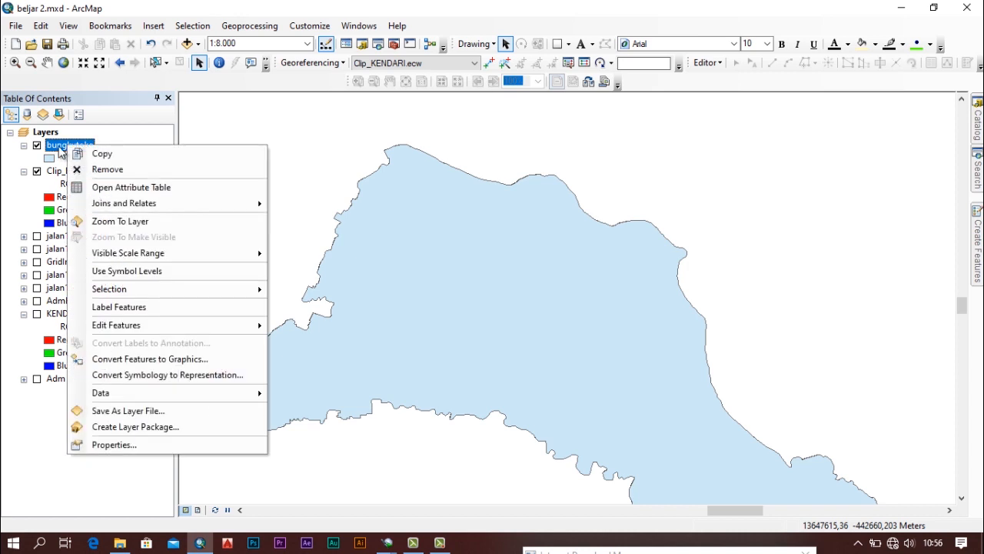
click(63, 148)
double_click(71, 146)
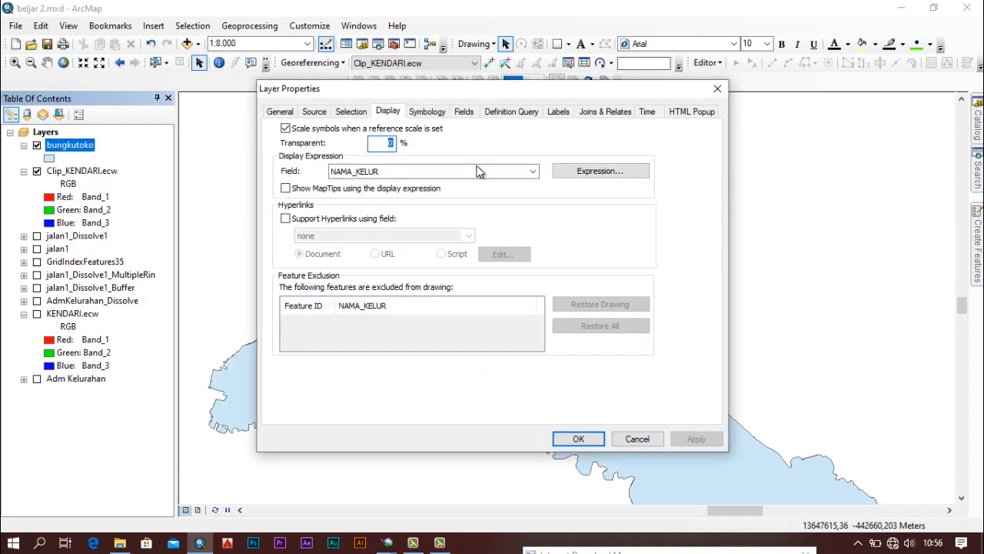
text(5)
click(578, 438)
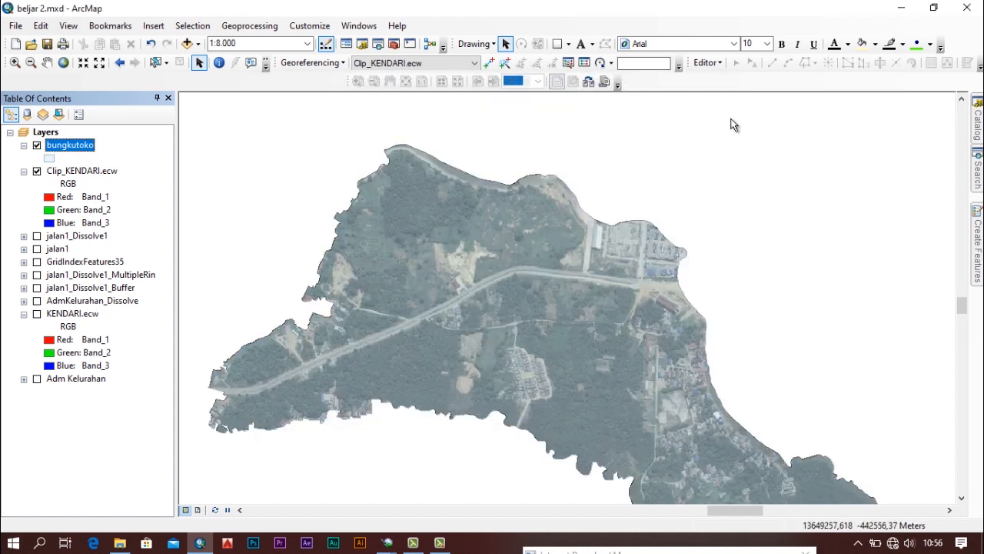
click(707, 62)
click(729, 79)
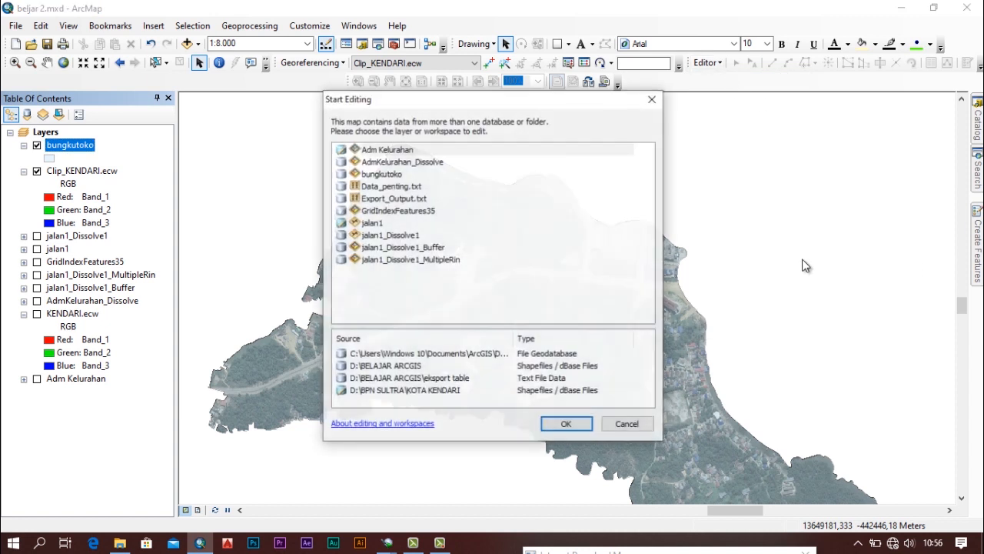
click(399, 175)
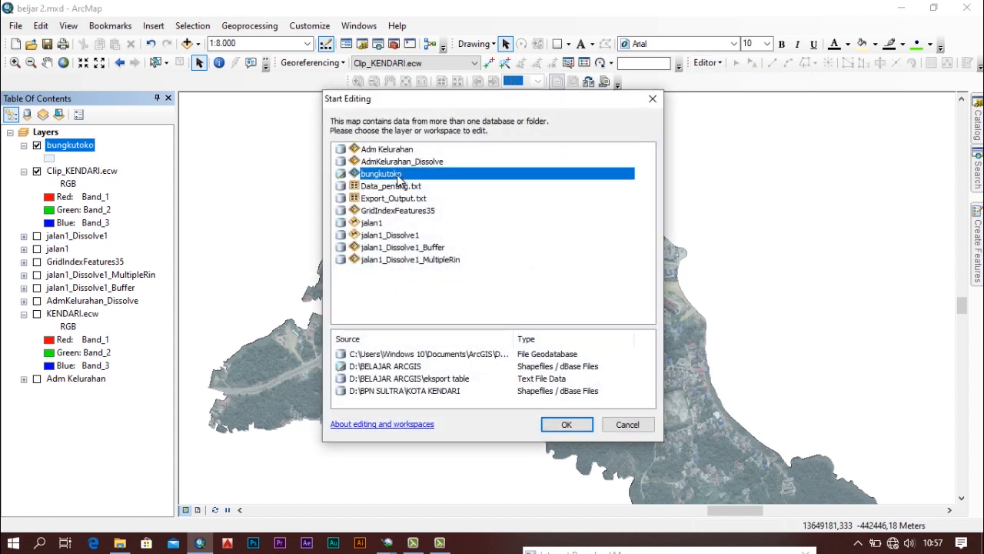
click(570, 422)
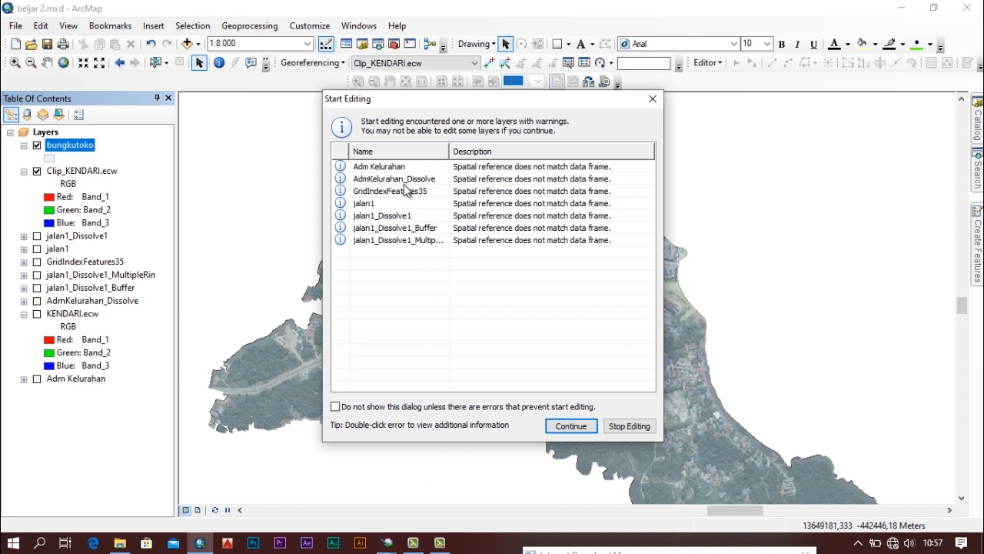
click(658, 99)
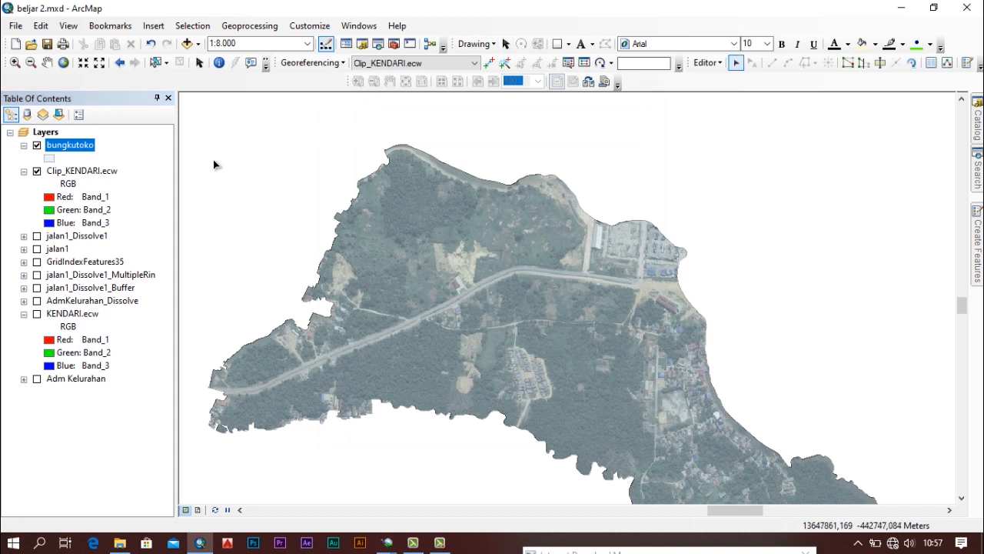
right_click(717, 248)
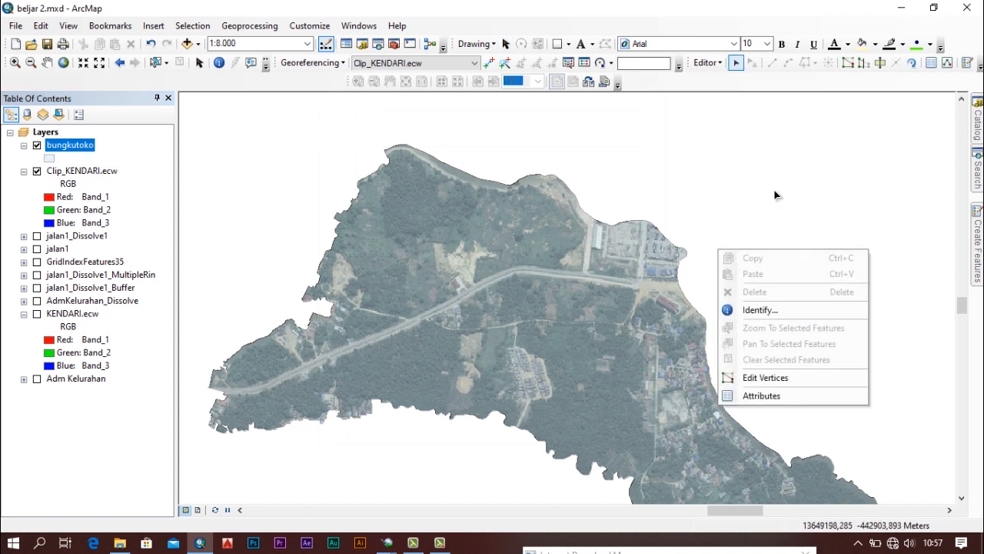
click(708, 62)
click(731, 95)
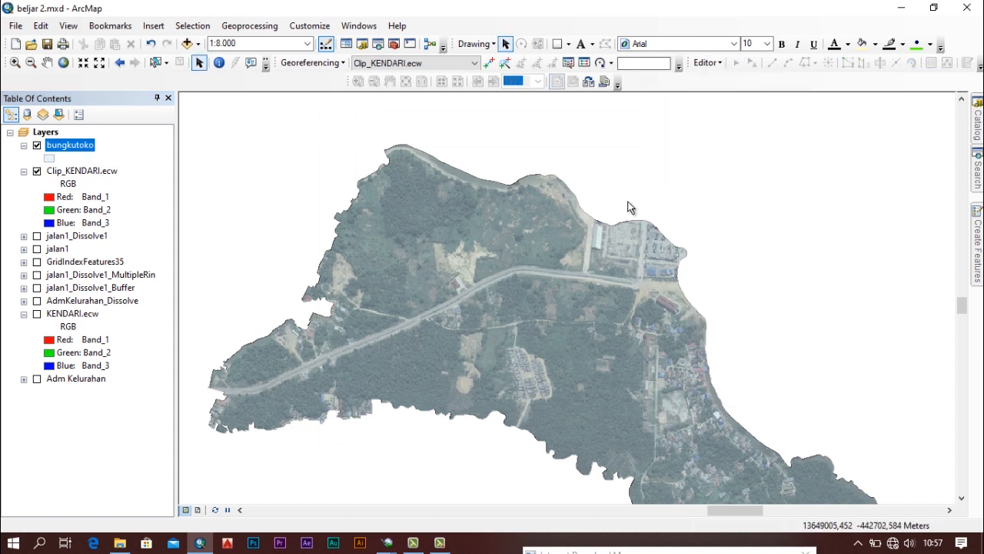
Step: Set the data frame's coordinate system to WGS 1984 UTM Zone 51S, accepting the differing geographic coordinate system
right_click(602, 210)
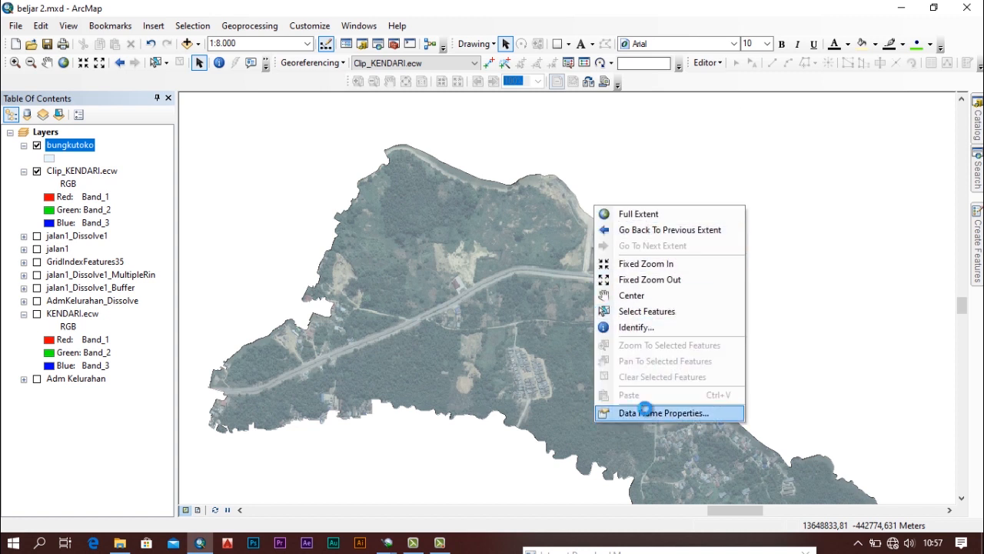
click(647, 411)
click(415, 165)
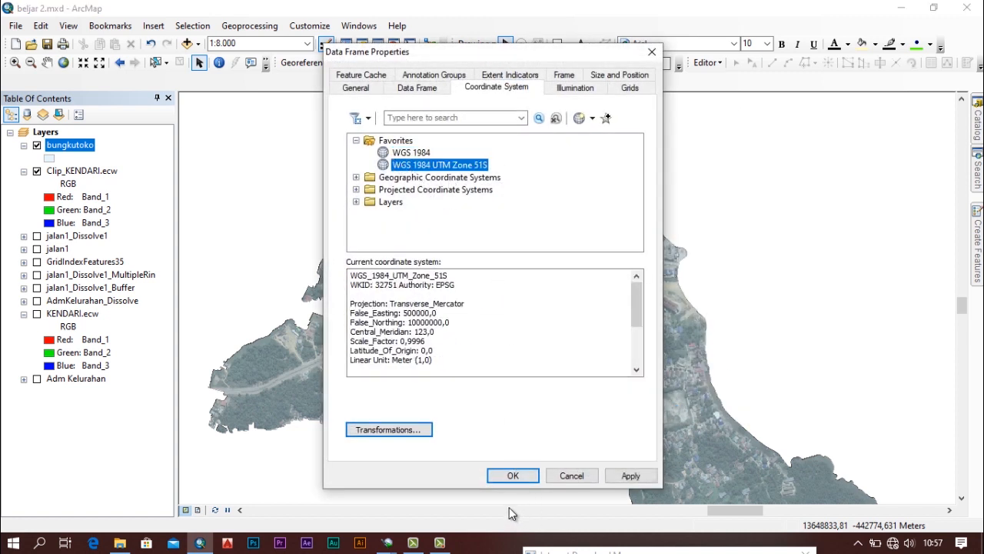
click(519, 476)
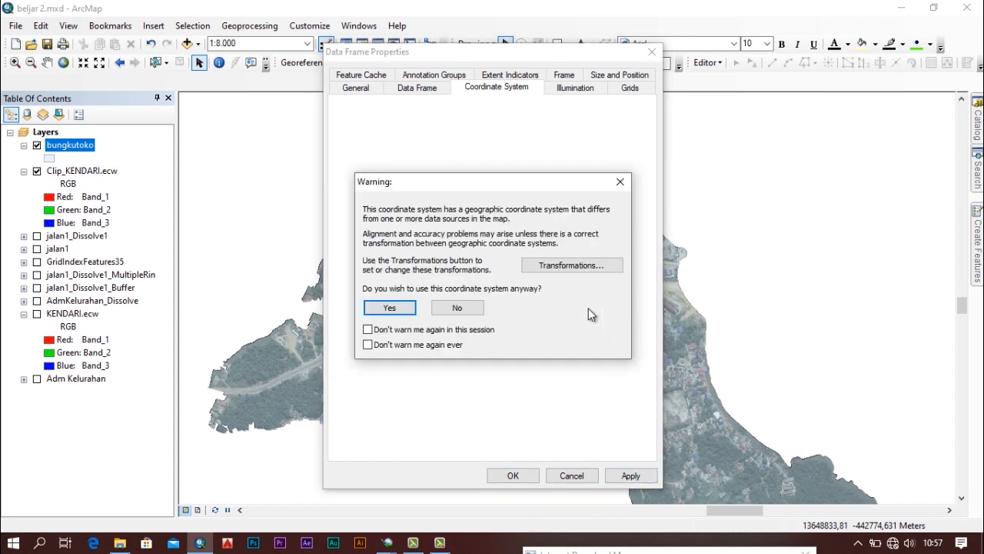
click(388, 308)
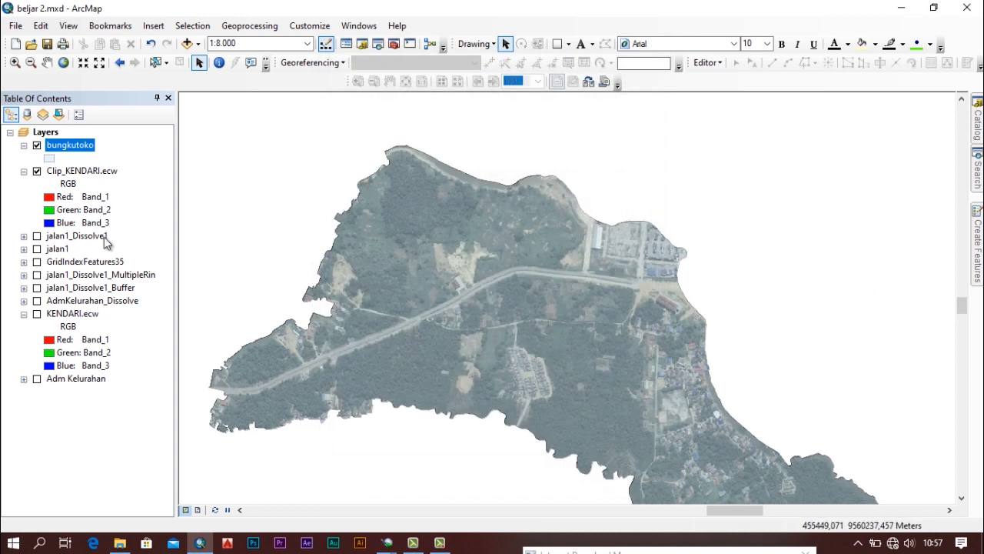
click(37, 170)
click(37, 171)
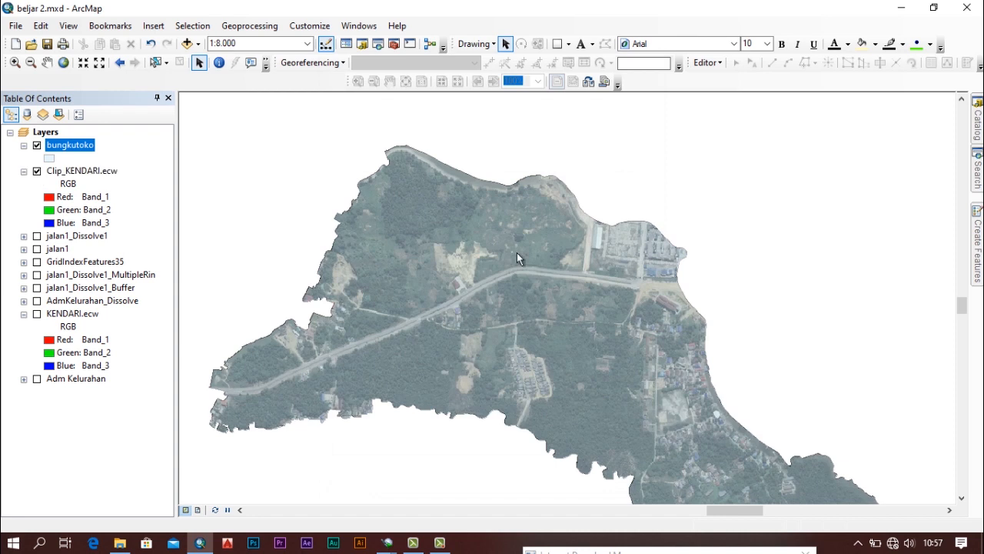
Step: Set the data frame's display units to Degrees Minutes Seconds
right_click(556, 281)
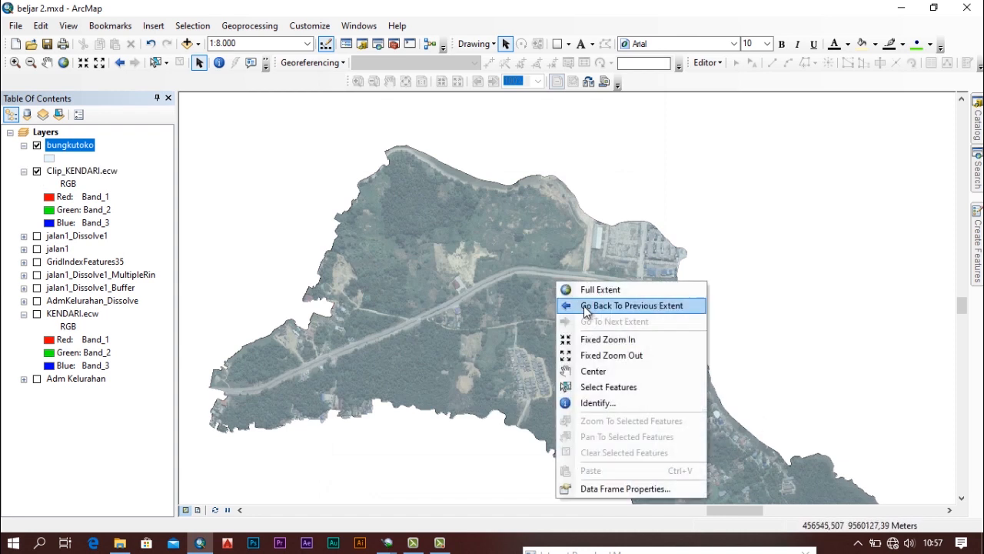
click(612, 487)
click(352, 89)
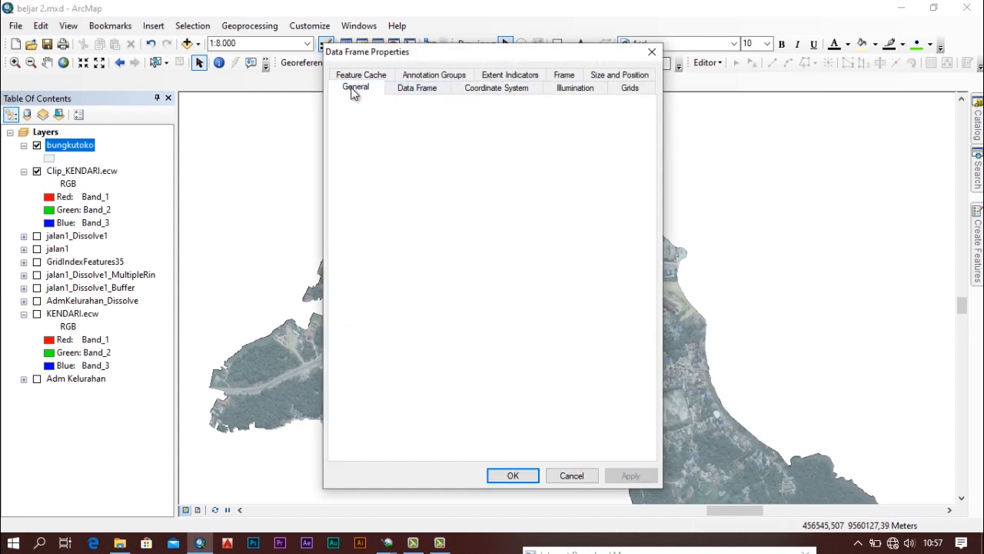
click(459, 256)
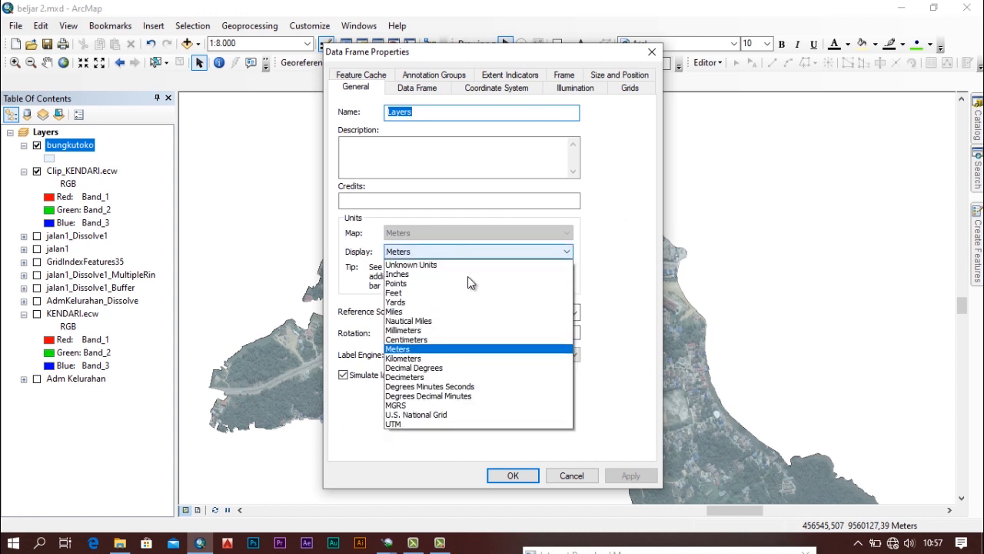
click(476, 386)
click(537, 472)
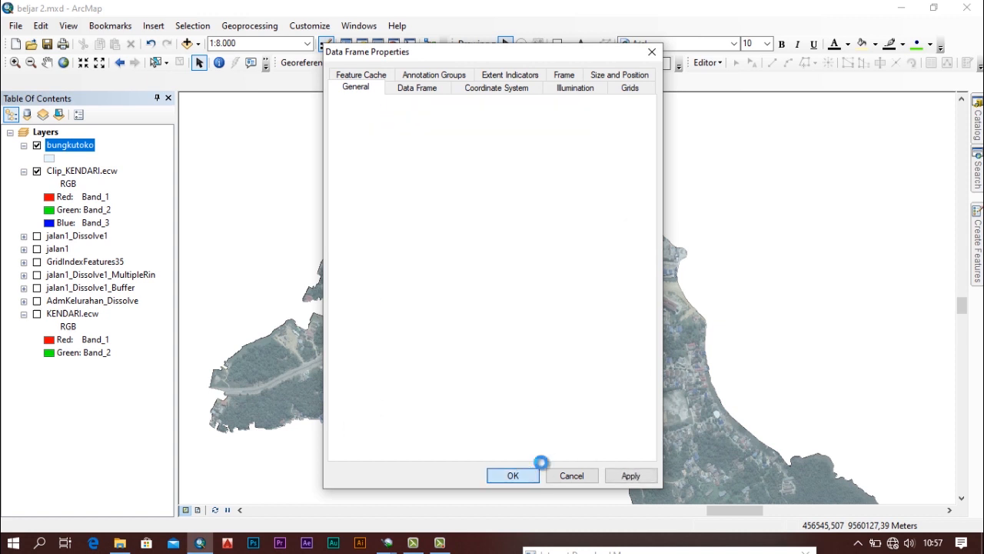
click(389, 308)
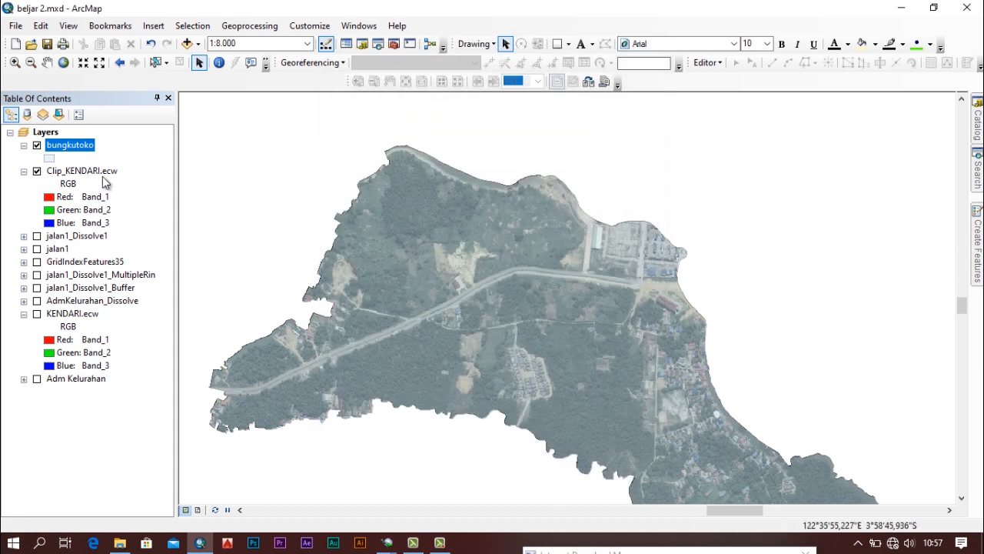
Step: Hide and redisplay the Clip_KENDARI.ecw image to compare it with the bungkutoko polygon
click(48, 171)
click(37, 171)
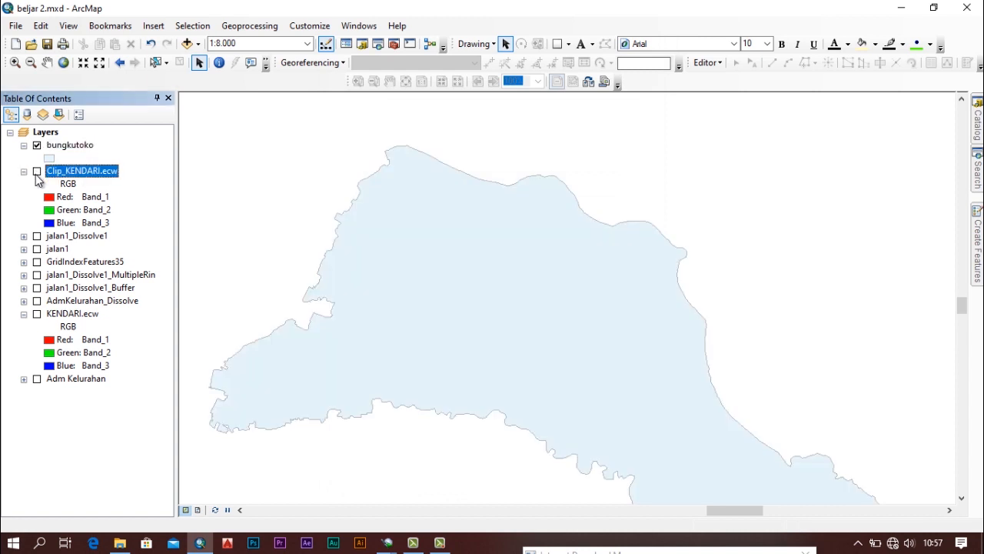
click(37, 171)
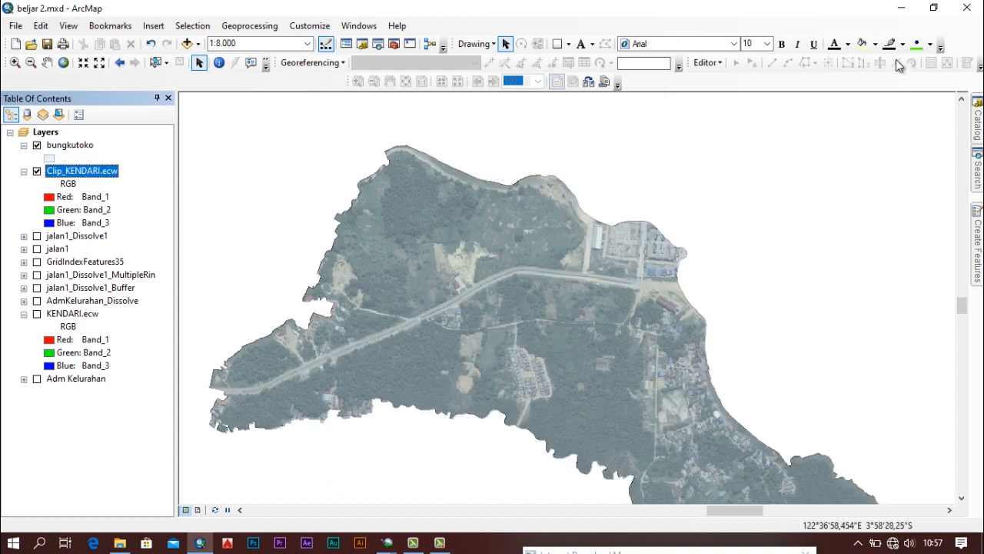
Step: Start an edit session on the bungkutoko layer, continuing despite the spatial reference mismatches
click(705, 63)
click(727, 80)
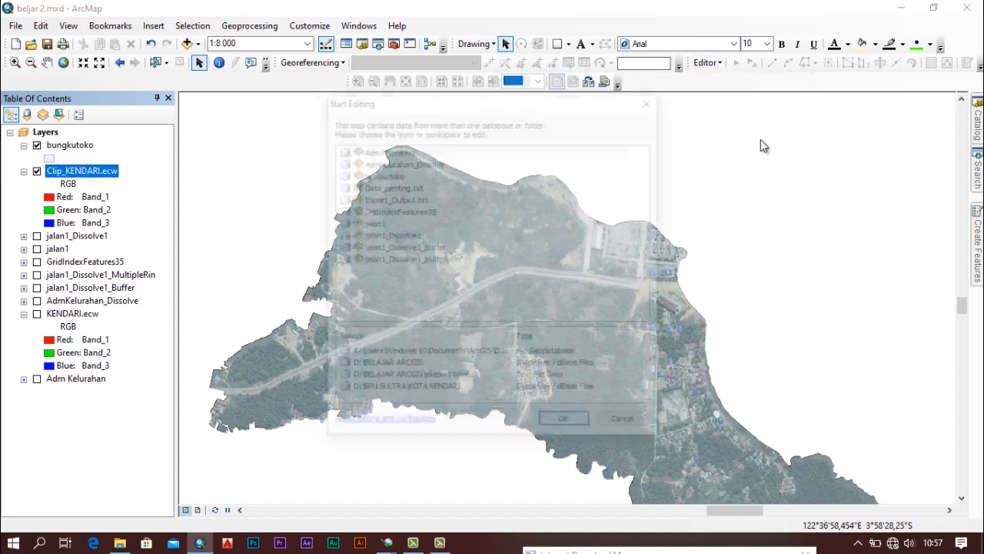
click(382, 174)
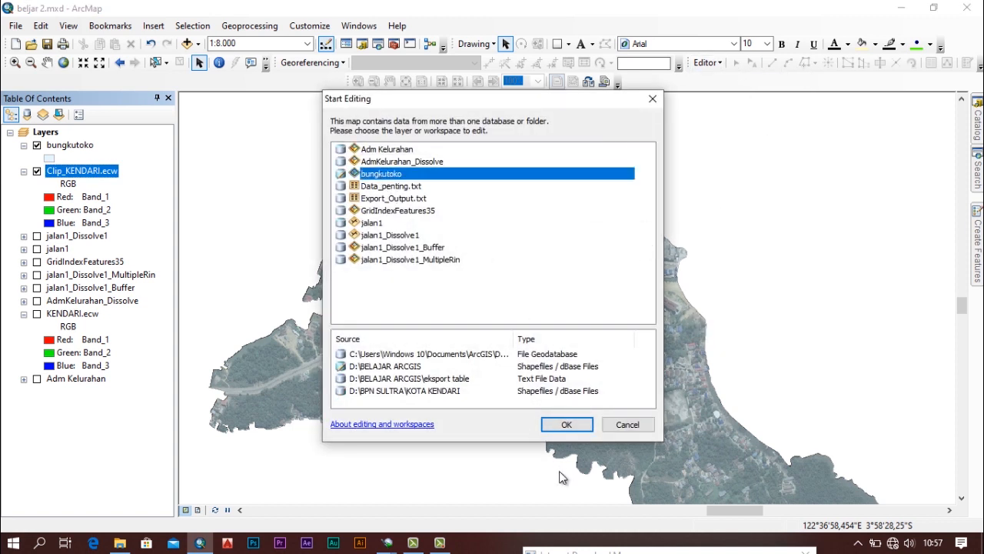
click(567, 424)
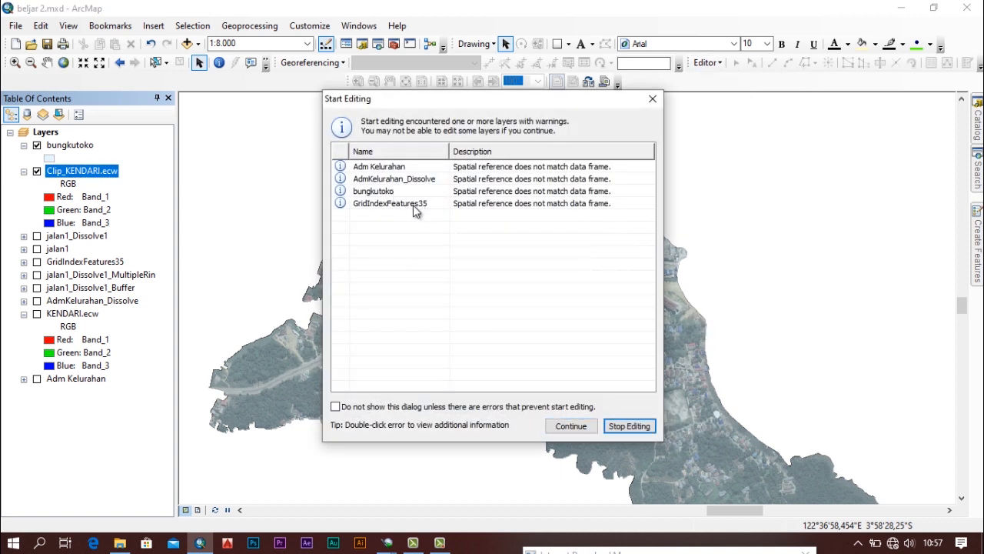
click(395, 190)
click(571, 426)
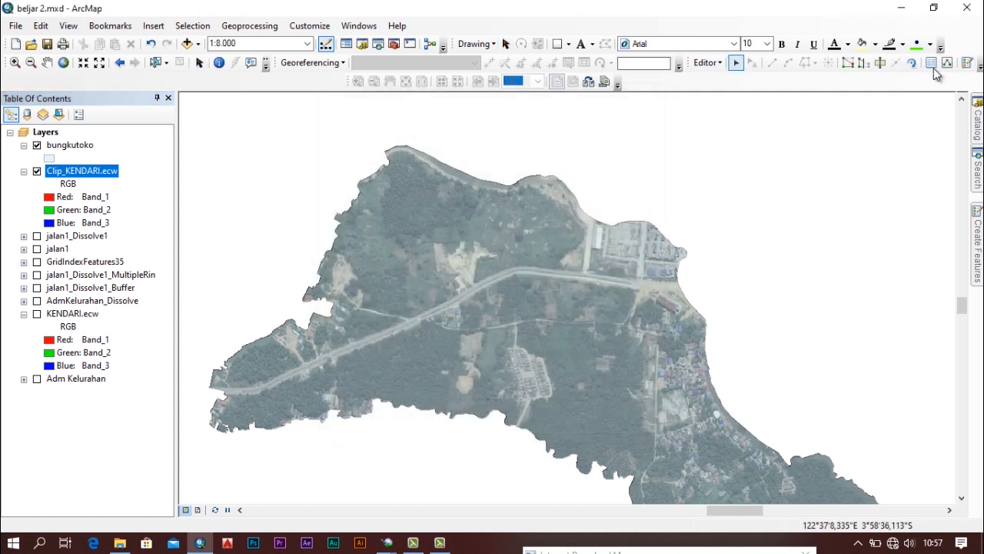
Step: Show the feature templates and choose the bungkutoko template with the Auto Complete Polygon construction tool
click(968, 64)
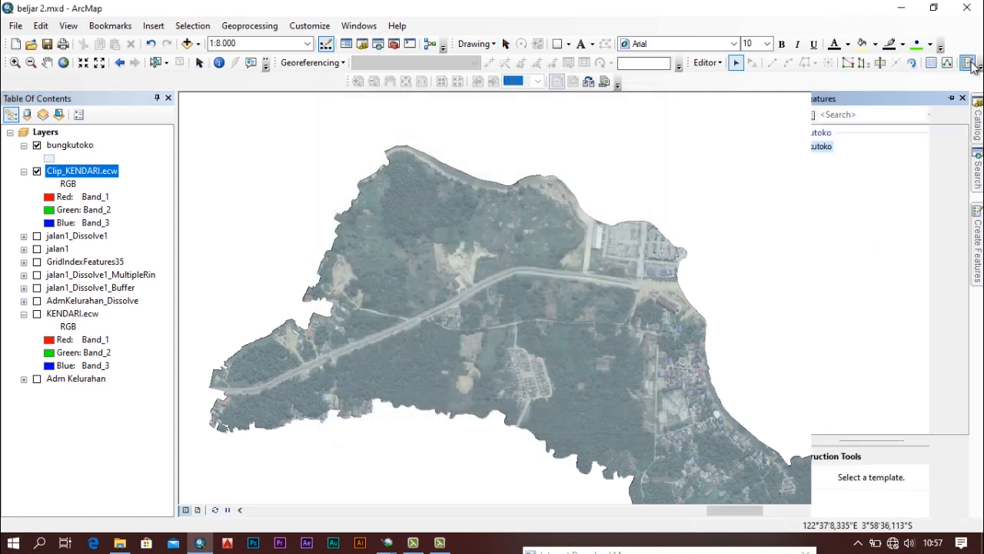
click(823, 148)
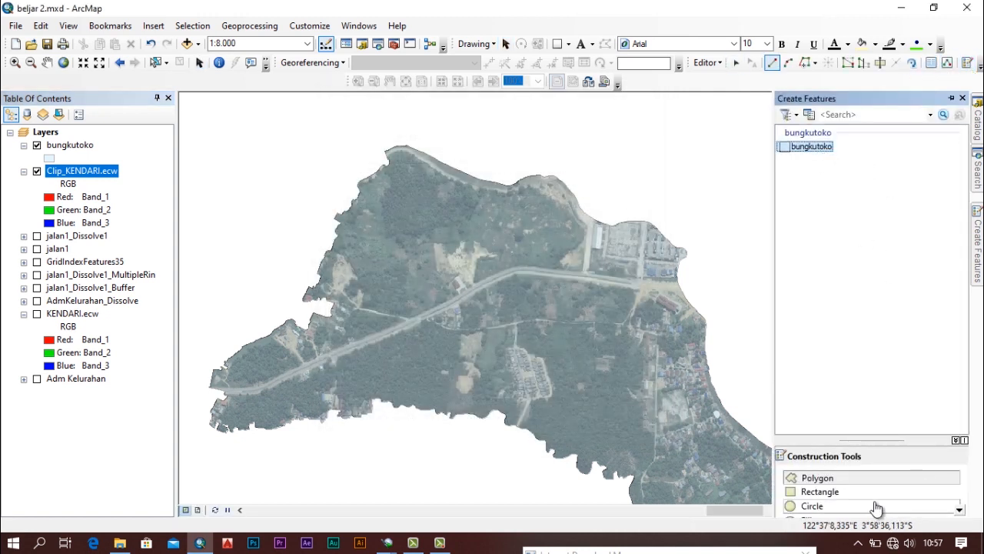
scroll(872, 504, down, 2)
click(840, 492)
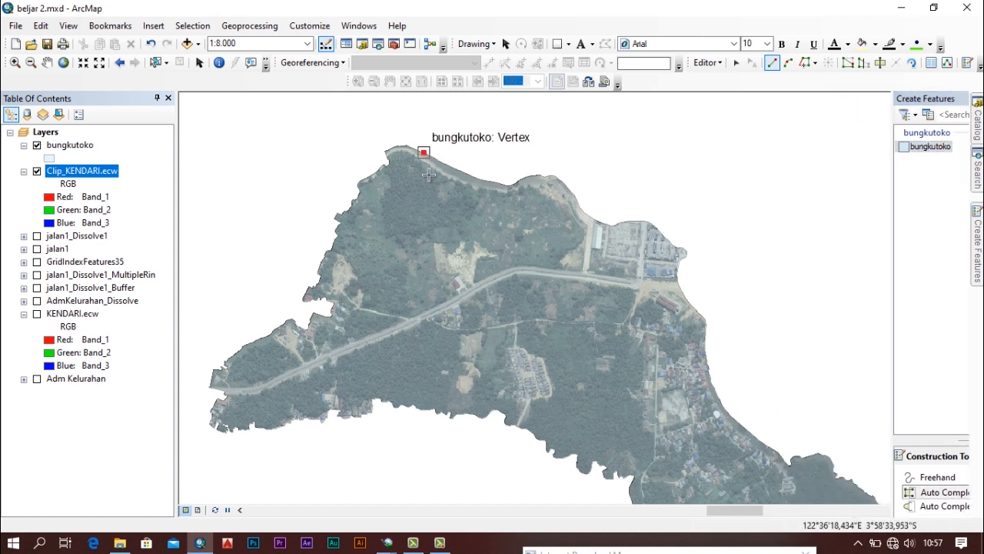
Step: Try to sketch an auto-complete polygon from a northern boundary vertex through the interior and back out across the northern shoreline
click(423, 153)
click(434, 213)
click(510, 236)
click(544, 217)
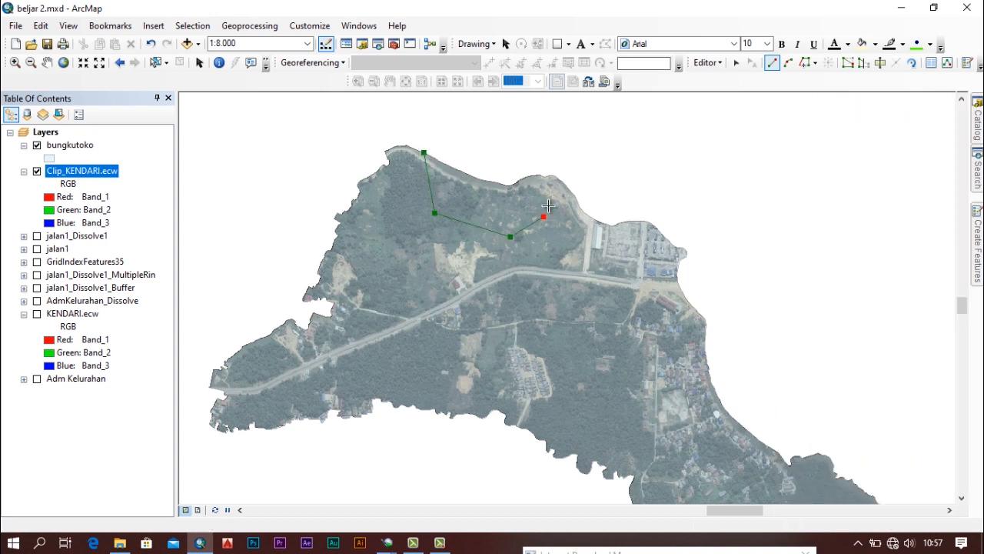
double_click(560, 157)
Step: Sketch a small auto-complete polygon against the outside of the northern shoreline and delete it
click(406, 176)
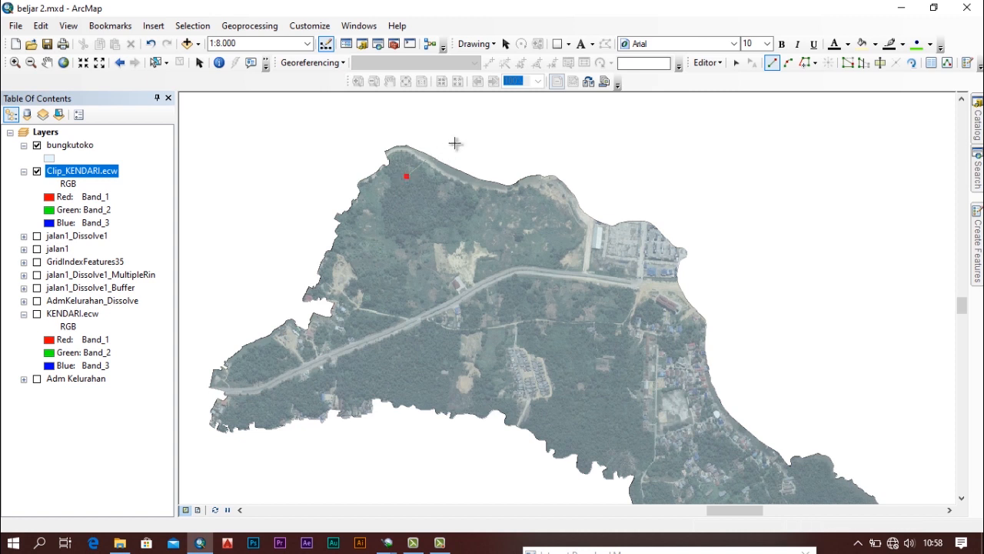
click(462, 139)
click(501, 138)
click(521, 189)
double_click(529, 225)
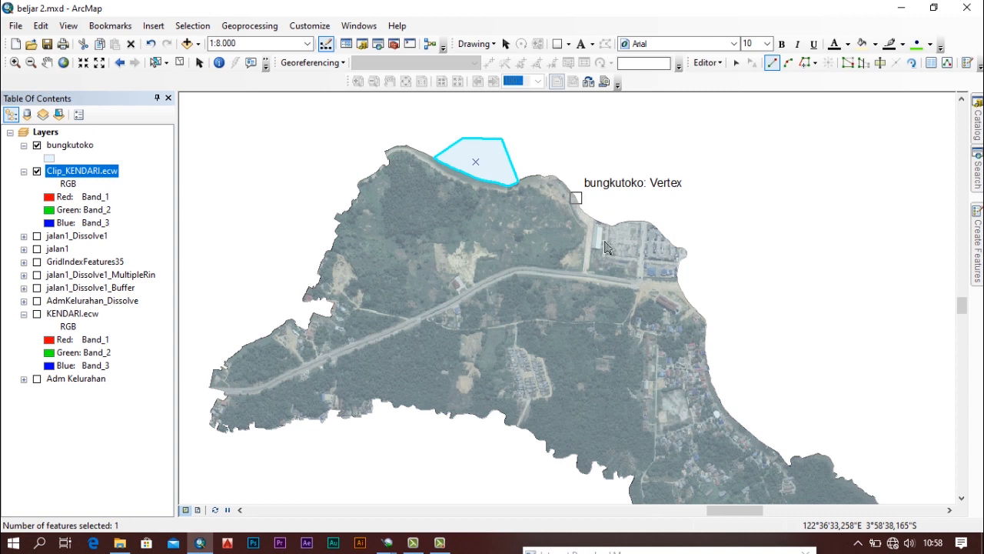
key(Delete)
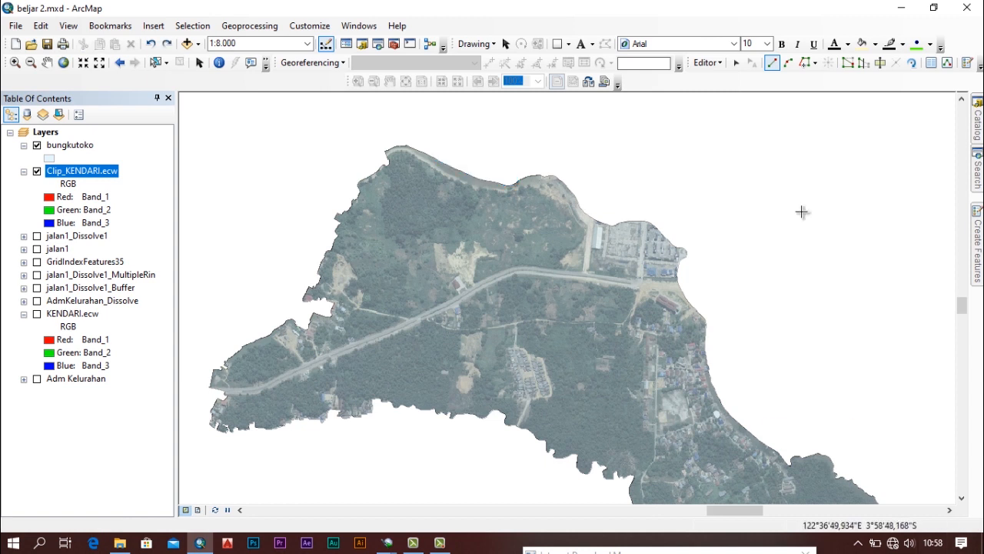
Step: Check the bungkutoko feature template and select the whole bungkutoko polygon with the Edit tool
click(968, 64)
click(816, 147)
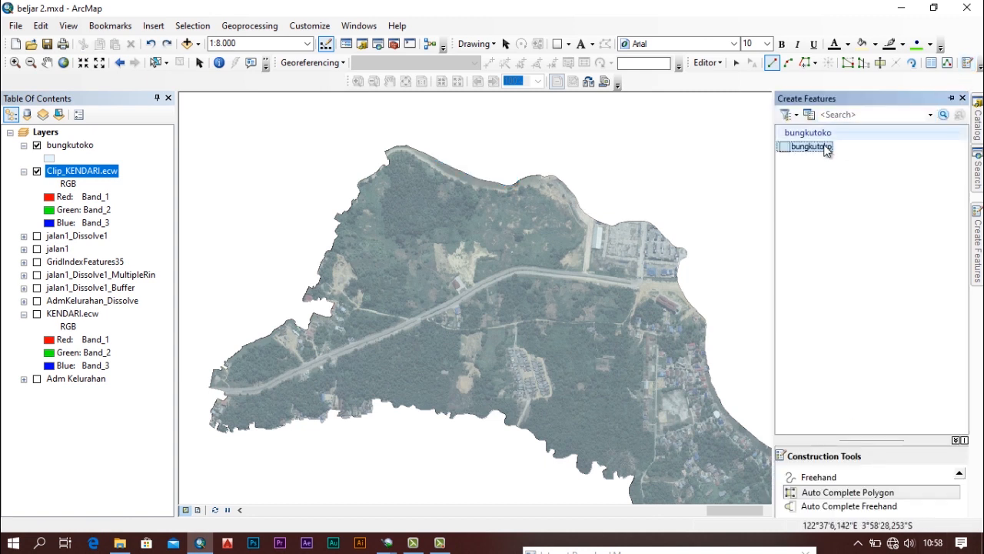
click(736, 62)
click(537, 250)
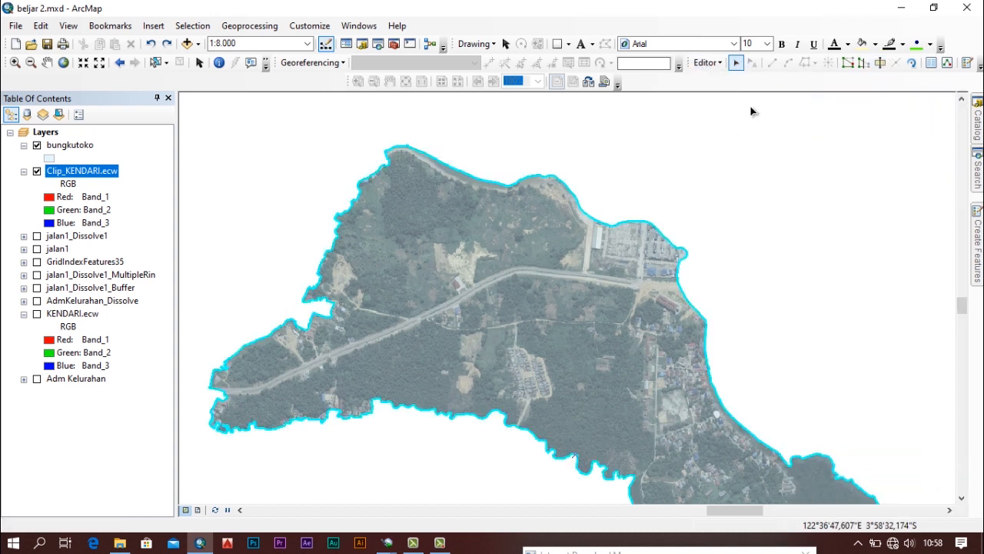
Step: Cut the selected polygon with Cut Polygons, tracing the dense forest block in the northwest from the western shore around to the northern shore
click(884, 66)
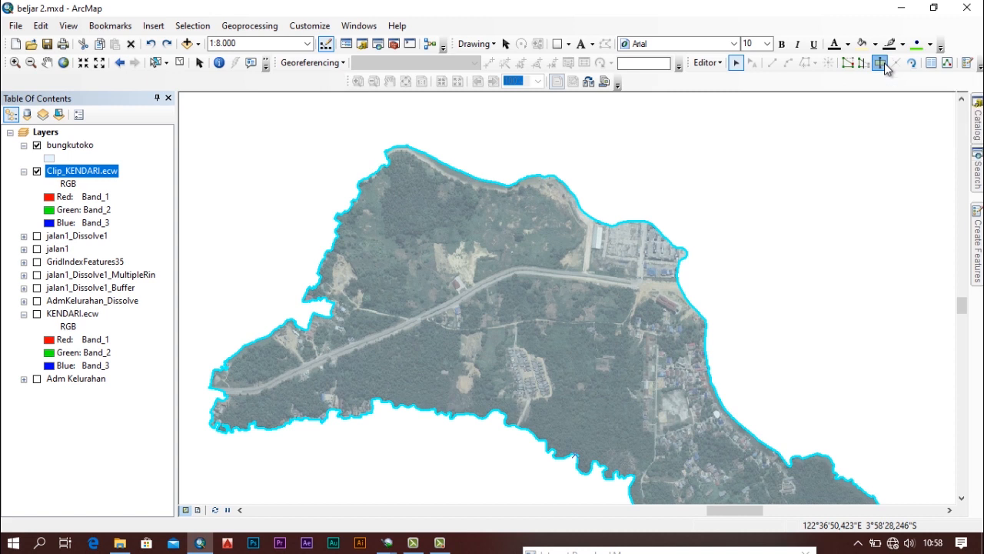
scroll(374, 175, up, 2)
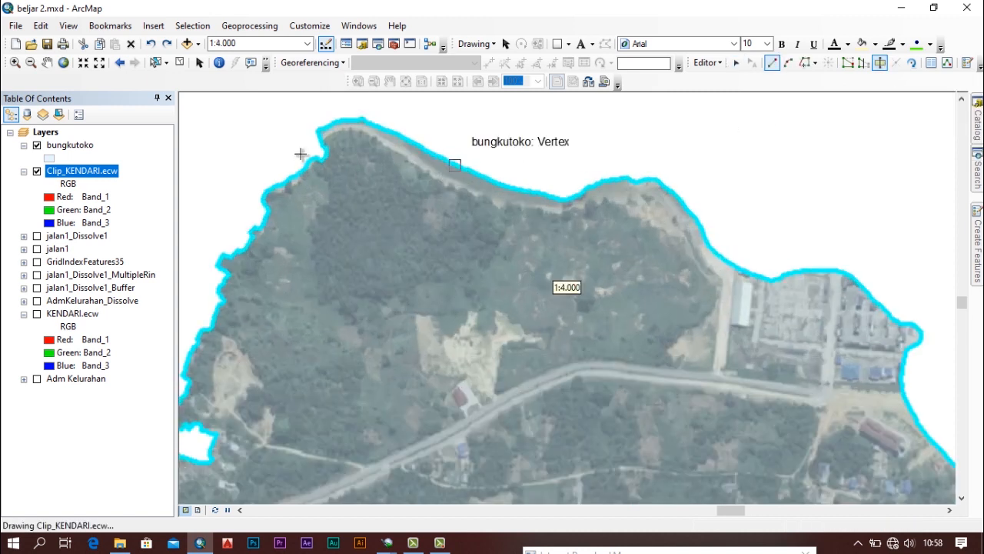
click(301, 154)
click(311, 179)
click(326, 194)
click(329, 199)
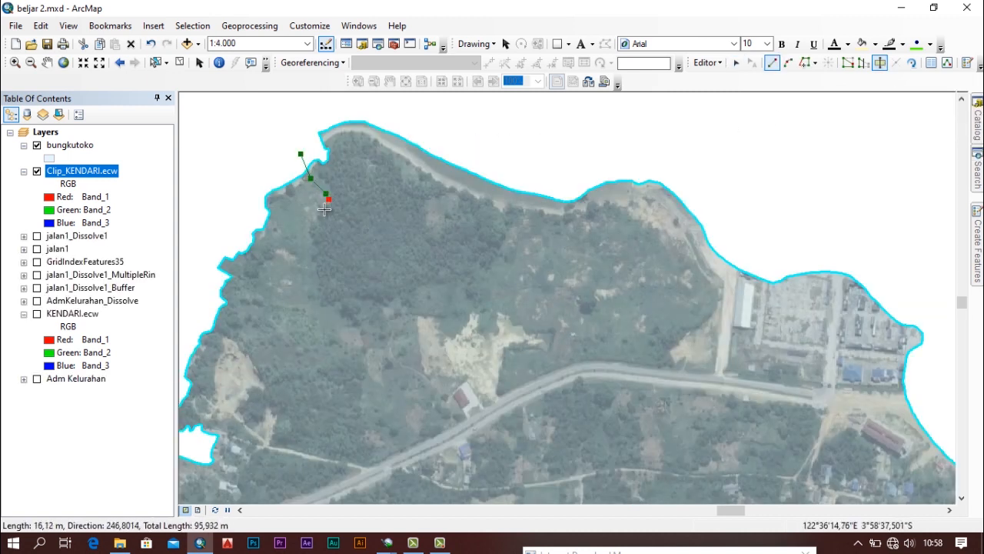
click(325, 209)
click(319, 220)
click(308, 230)
click(309, 252)
click(314, 277)
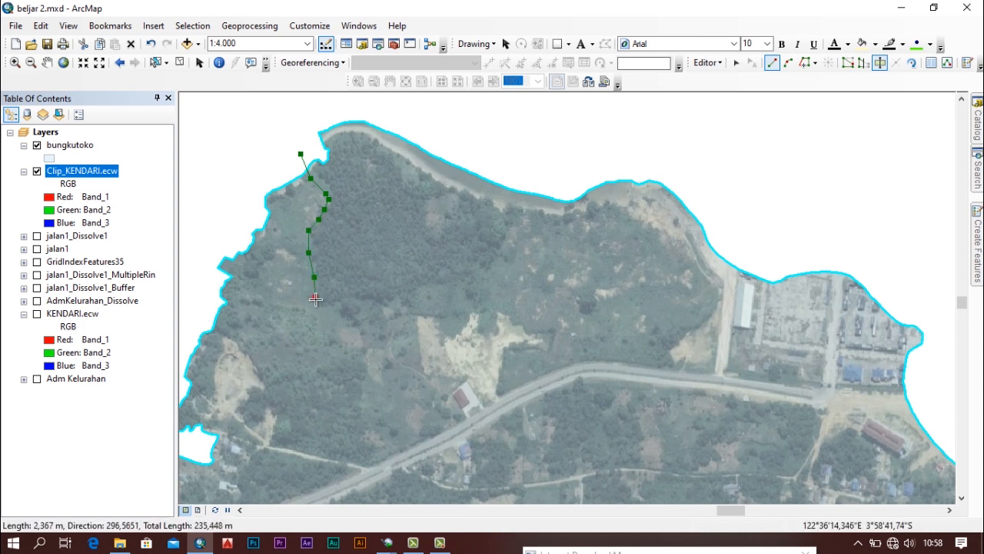
click(316, 296)
click(331, 311)
click(351, 304)
click(379, 310)
click(403, 299)
click(433, 293)
click(464, 298)
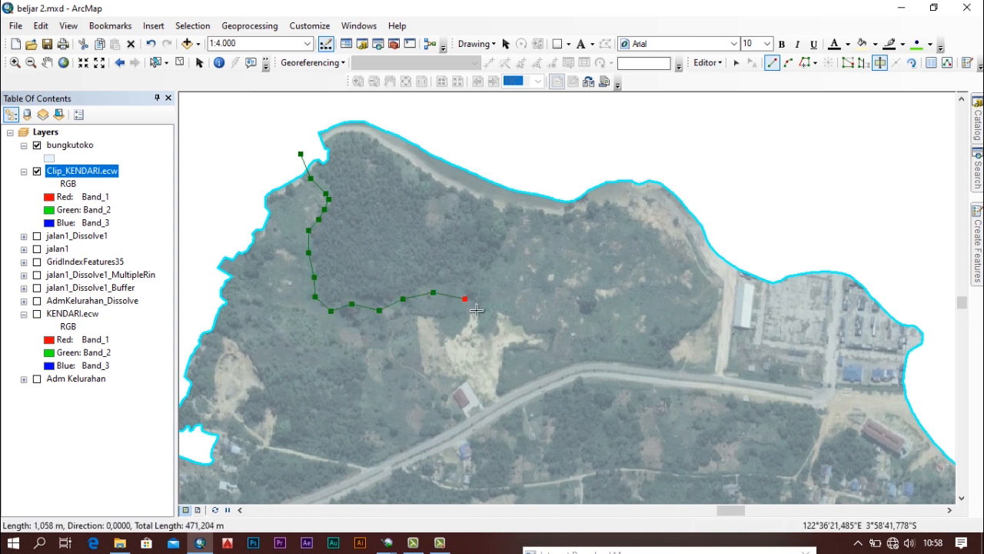
click(479, 311)
click(490, 290)
click(487, 263)
click(522, 221)
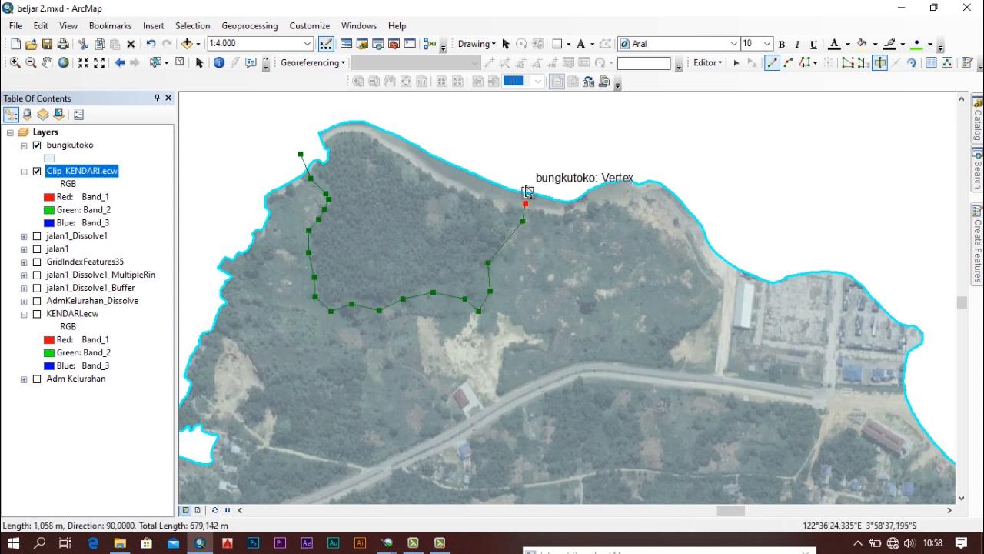
double_click(527, 170)
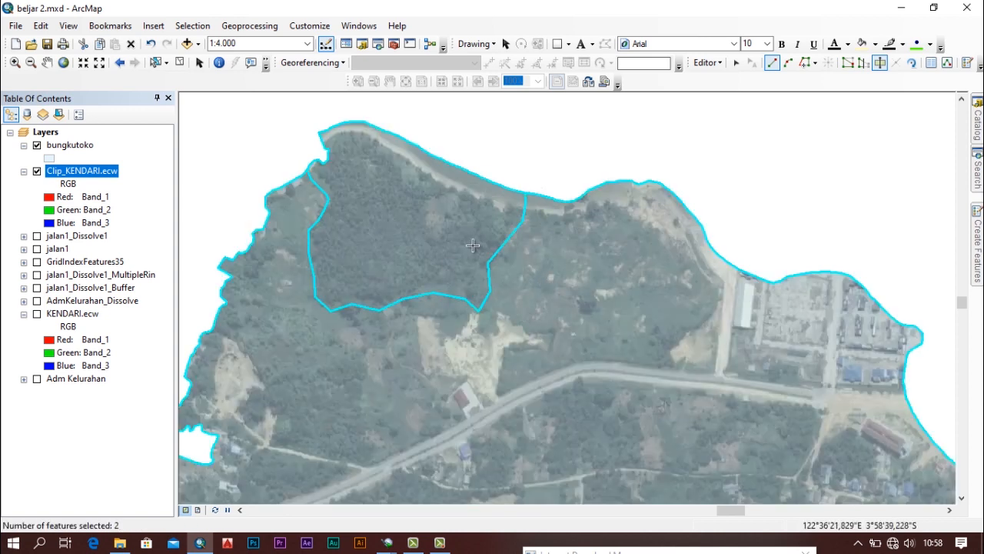
Step: Examine the forest cut and the rest of the island on the satellite image for further land-use areas to separate
scroll(472, 244, down, 3)
scroll(472, 244, up, 3)
scroll(472, 244, up, 3)
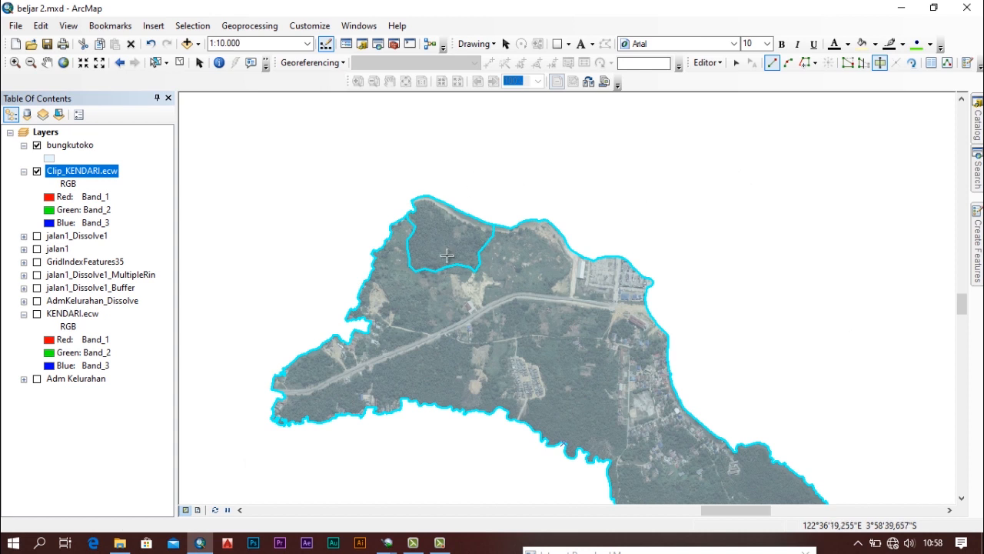
drag(964, 318, 962, 324)
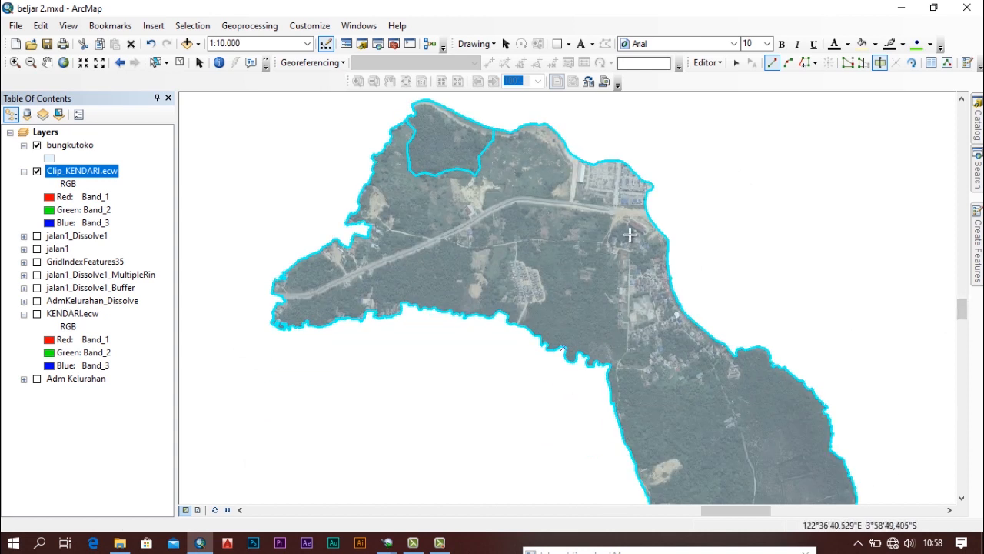
scroll(469, 178, down, 2)
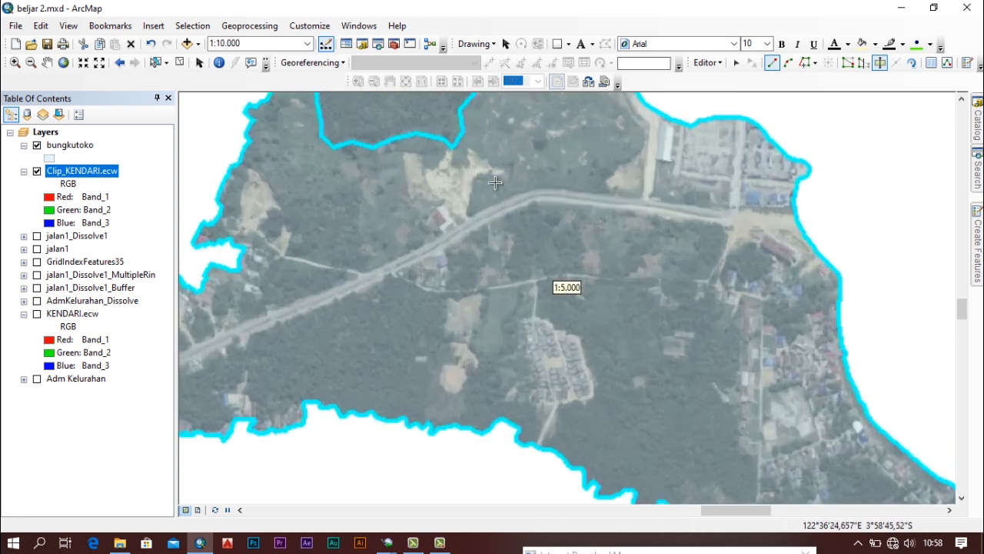
scroll(493, 181, up, 2)
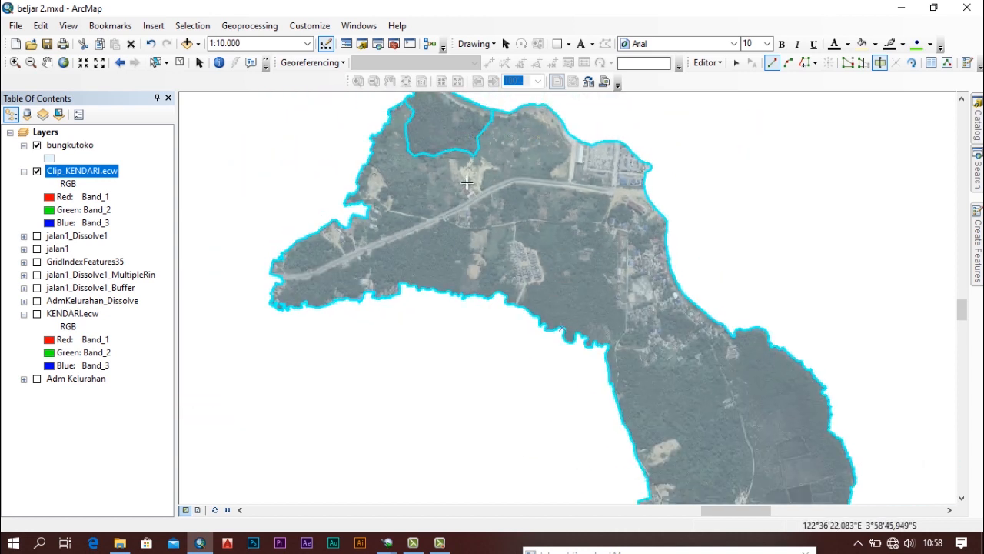
scroll(472, 168, down, 3)
scroll(522, 169, up, 2)
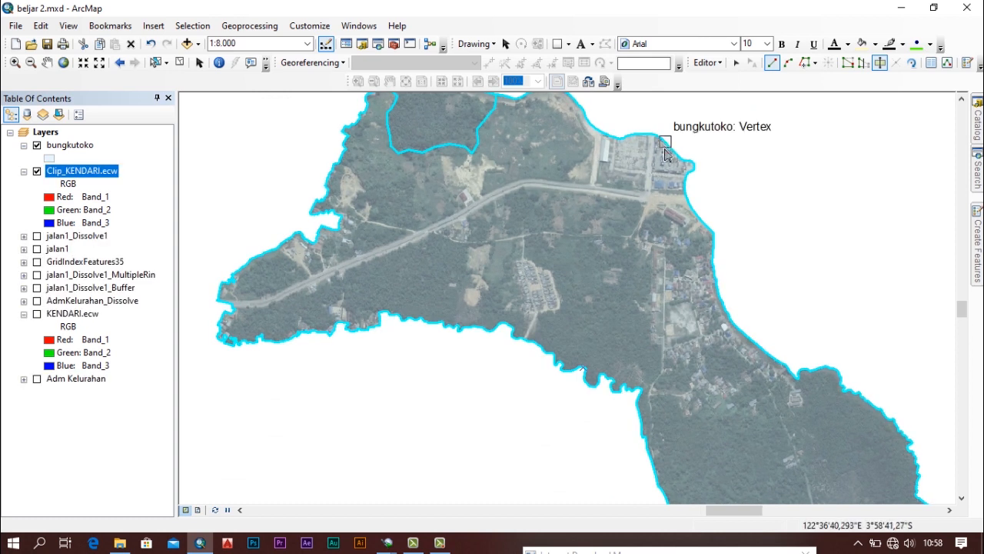
scroll(714, 204, down, 2)
scroll(723, 250, up, 4)
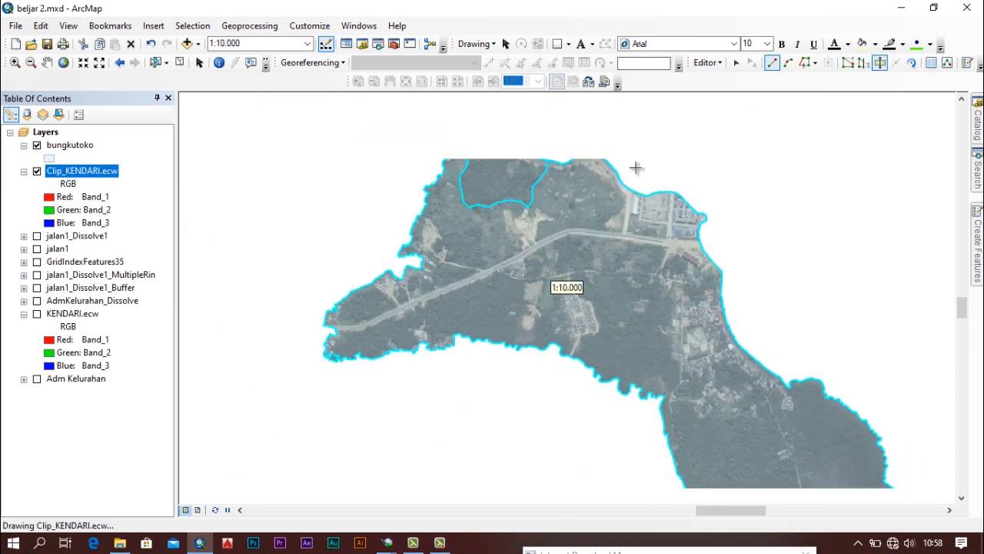
Step: Cut off the paved yard in the northeast, tracing the access road from the northern shore and the main road out to the eastern shore
scroll(635, 167, down, 5)
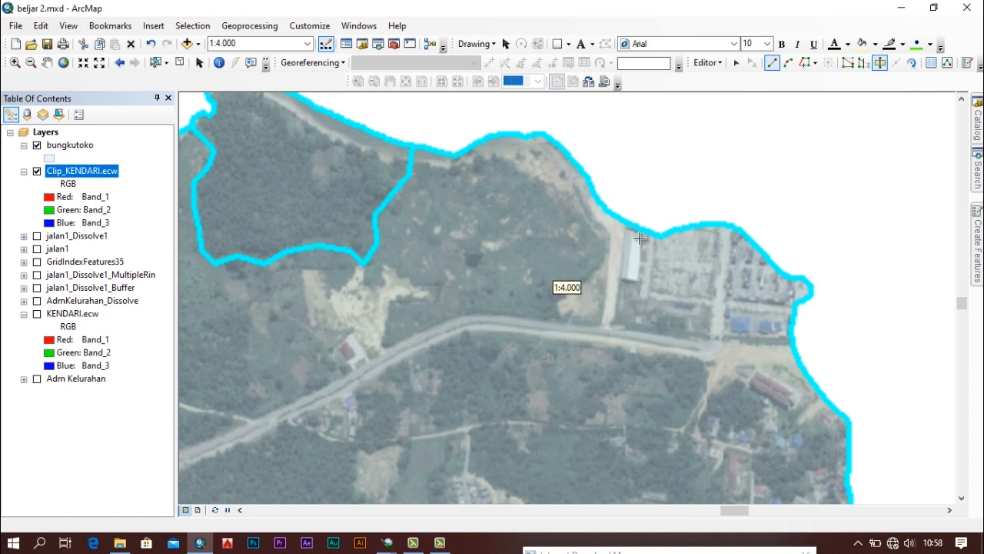
click(629, 208)
click(613, 251)
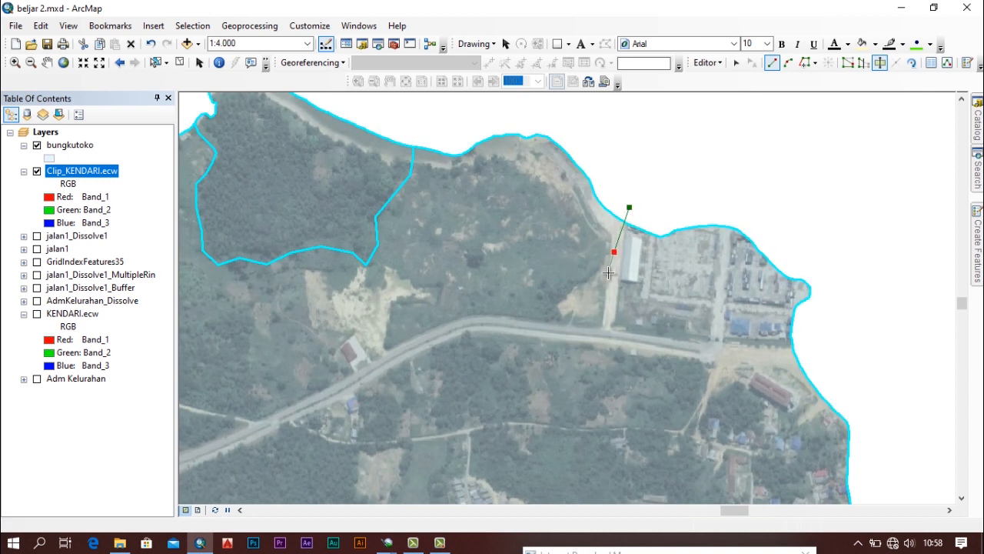
click(611, 317)
click(609, 327)
click(626, 336)
click(683, 341)
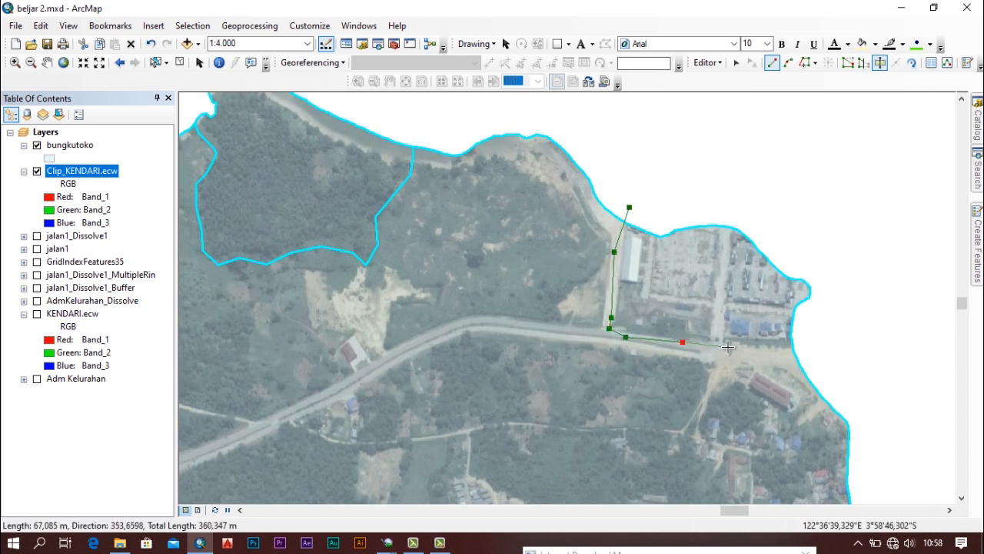
click(727, 346)
double_click(807, 347)
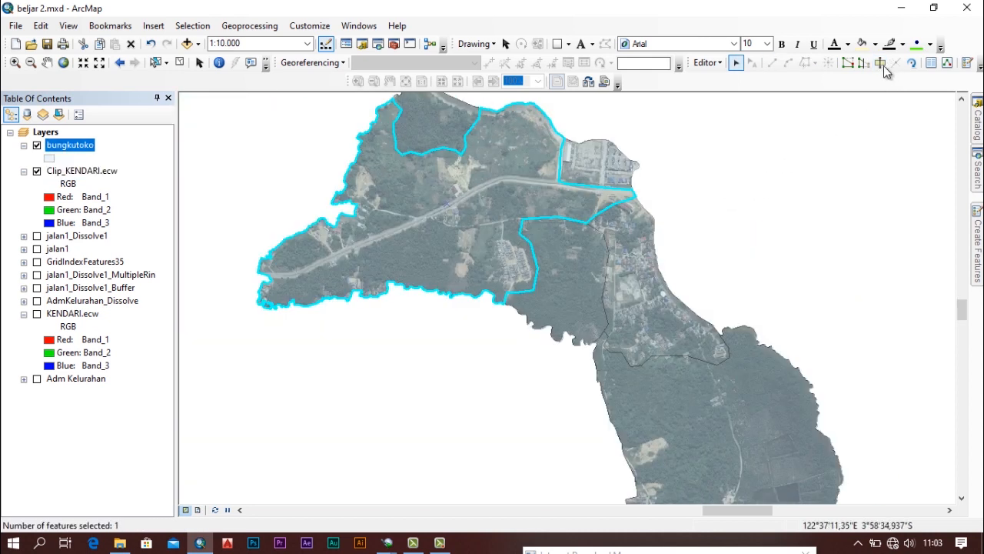
Step: Clear the feature selection and try to run Cut Polygons without a selected polygon
click(724, 150)
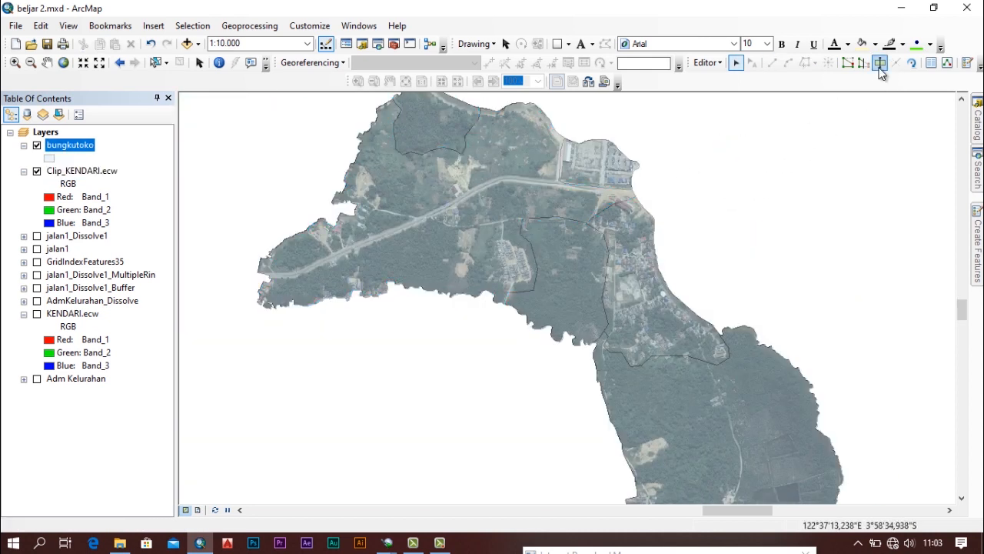
click(404, 253)
click(765, 211)
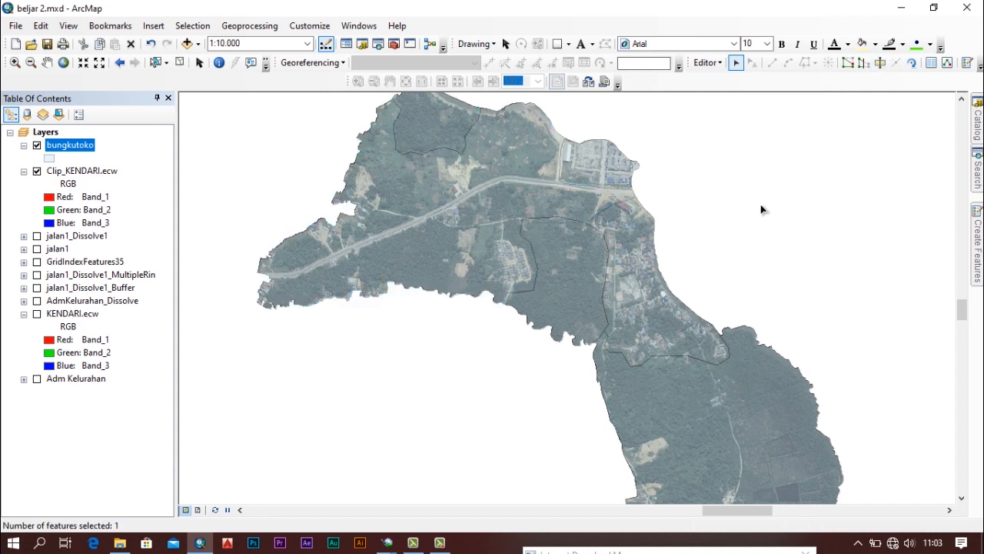
click(880, 64)
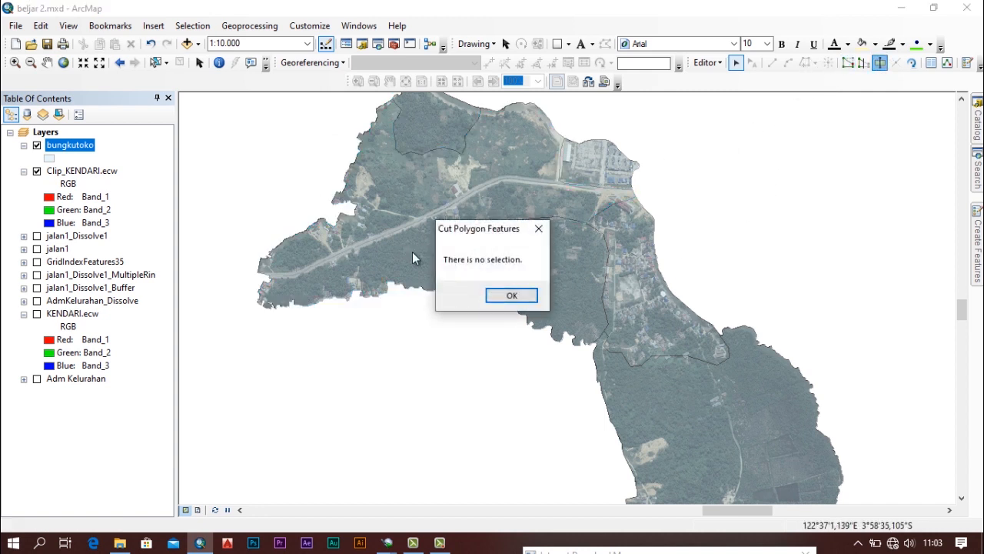
click(507, 296)
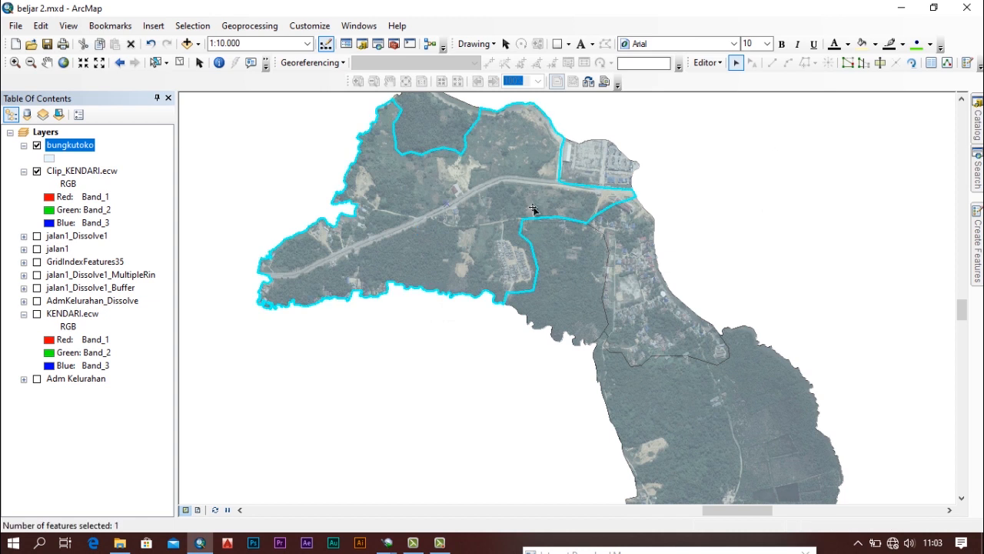
Step: Cut the small built-up patch on the southern shore out of the selected western polygon, starting and ending the line outside the shoreline
scroll(395, 213, up, 3)
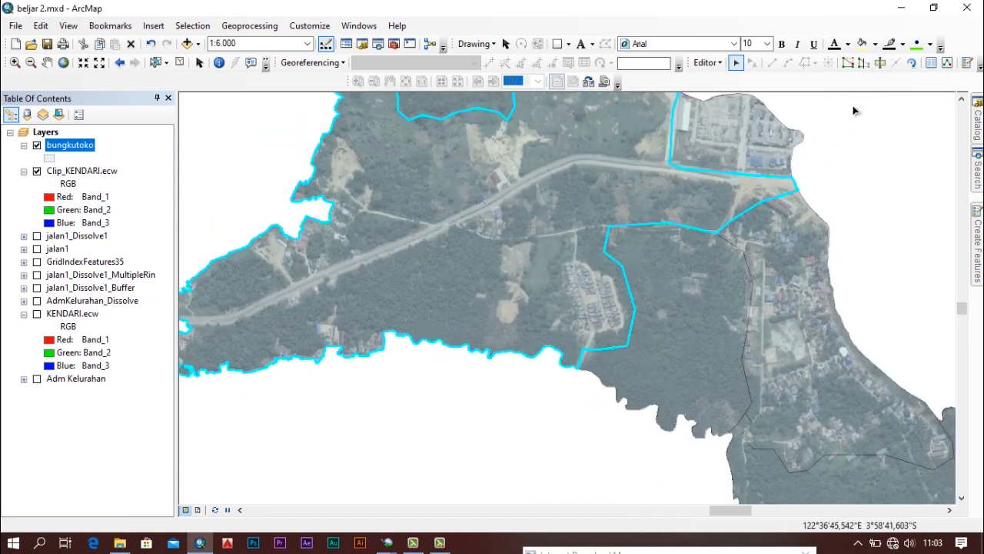
click(881, 62)
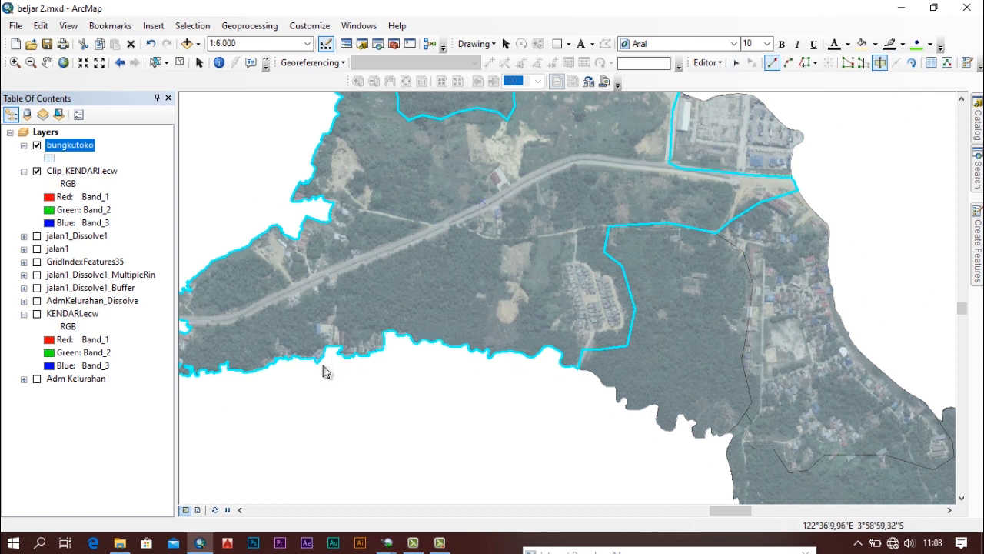
click(397, 352)
click(383, 332)
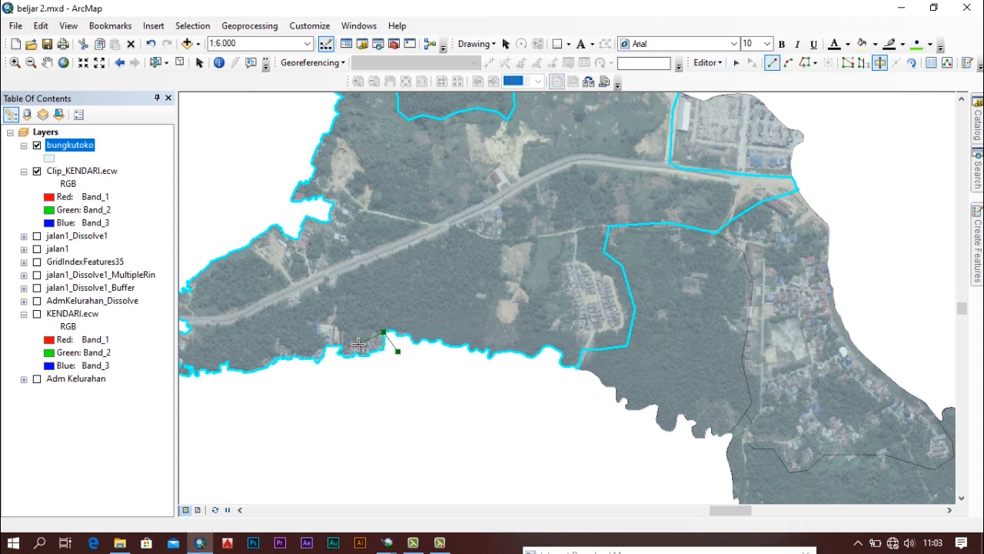
click(358, 344)
click(341, 329)
click(338, 313)
click(332, 309)
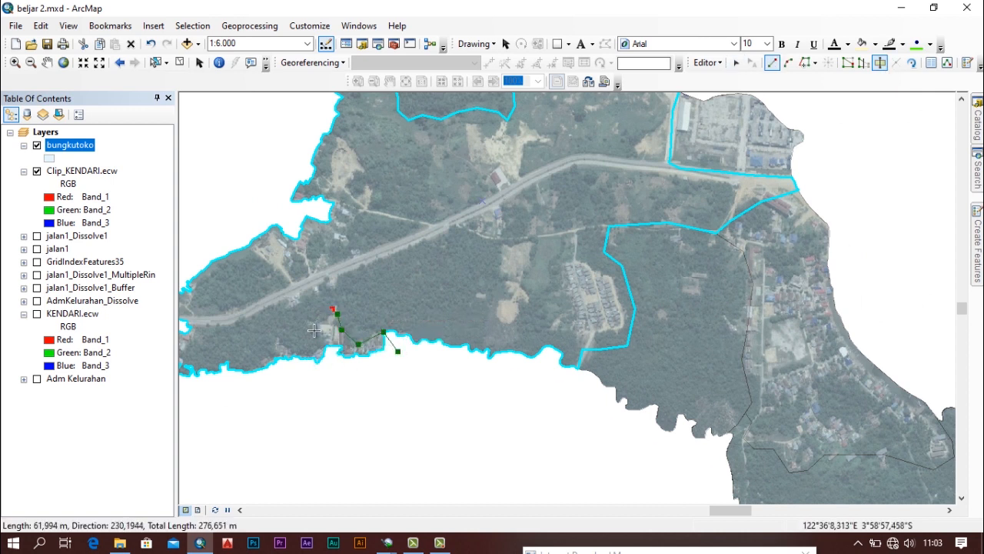
click(315, 331)
click(320, 337)
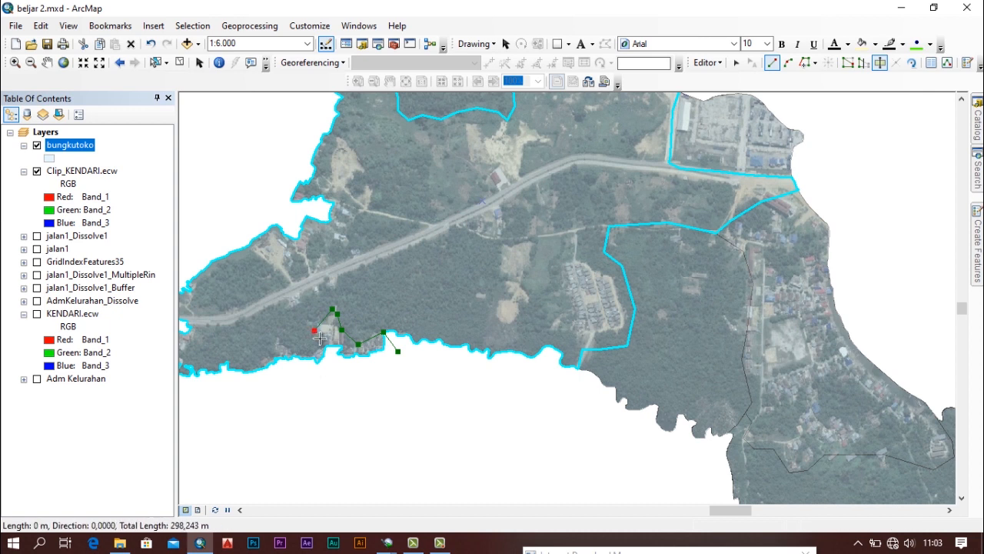
click(312, 351)
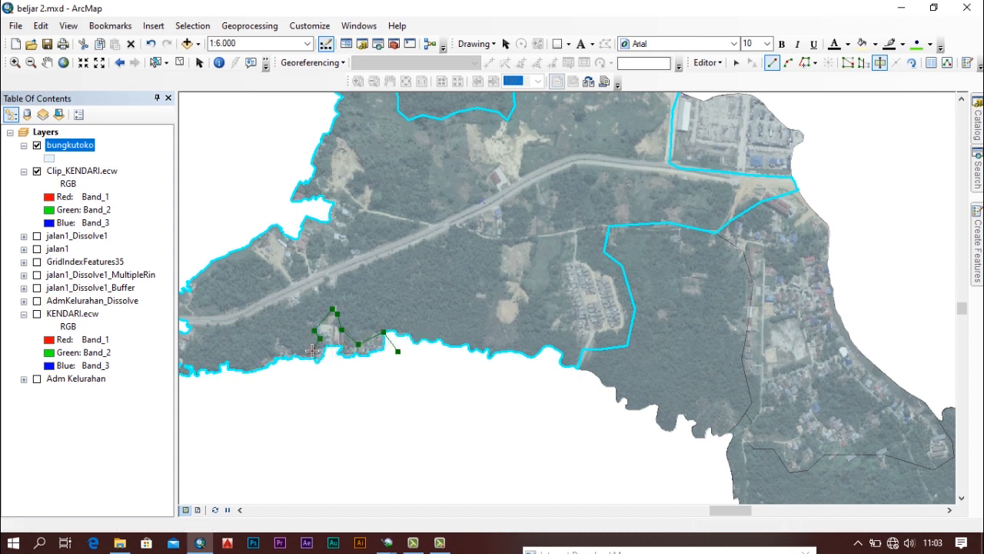
double_click(296, 370)
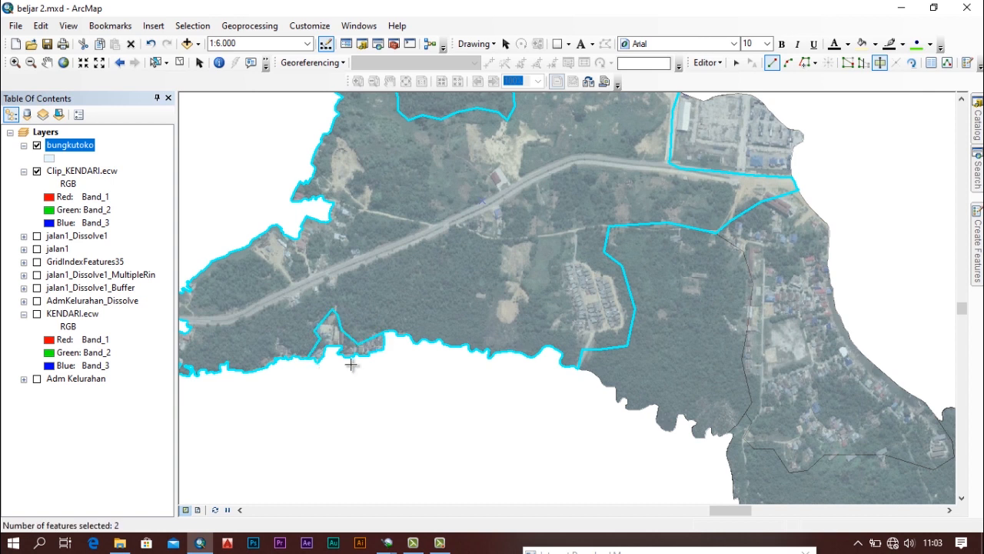
Step: Cut off the southwestern forest with a line from the southern shore, west across the main road, around the roadside houses to the northwestern shore
click(475, 367)
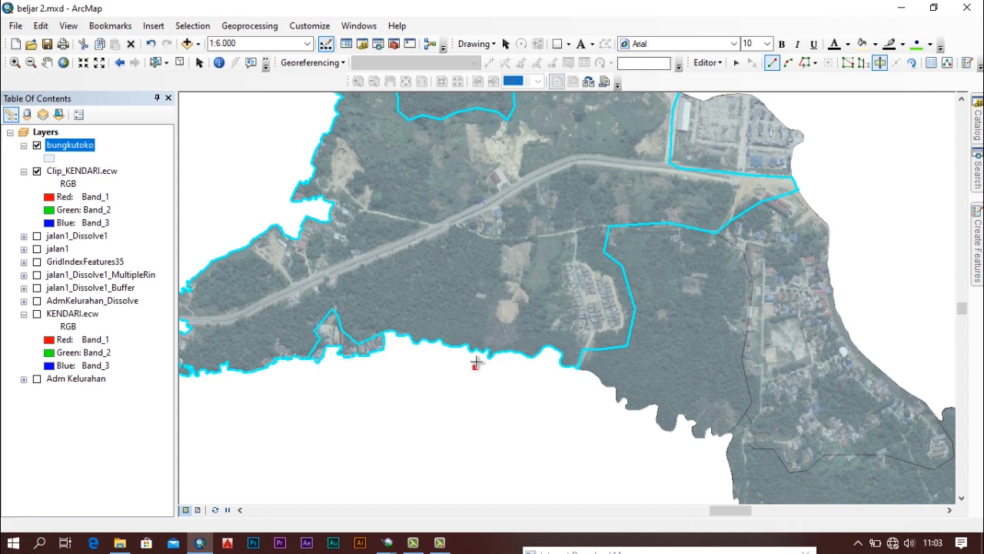
click(490, 334)
click(489, 300)
click(497, 274)
click(505, 251)
click(500, 232)
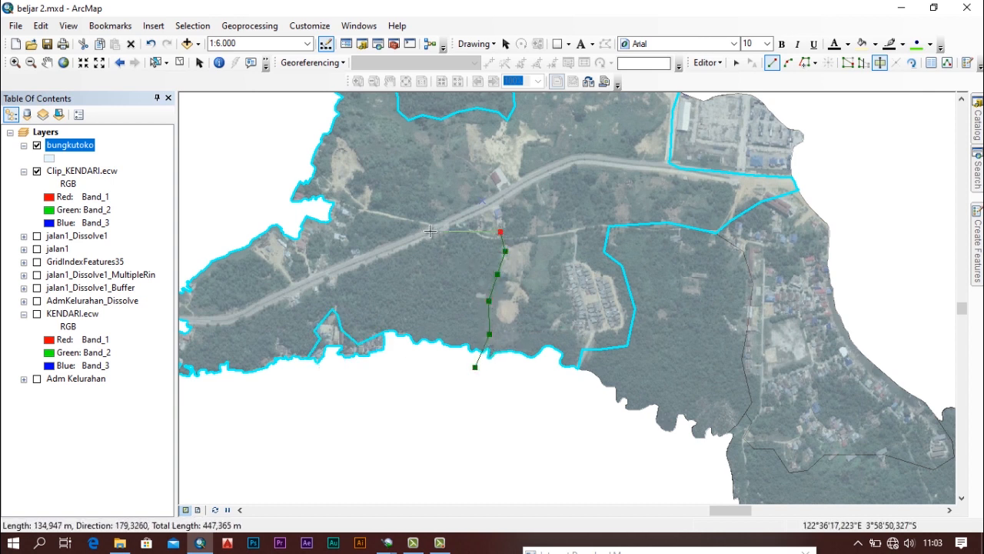
click(424, 226)
click(393, 211)
click(358, 211)
click(347, 221)
click(347, 241)
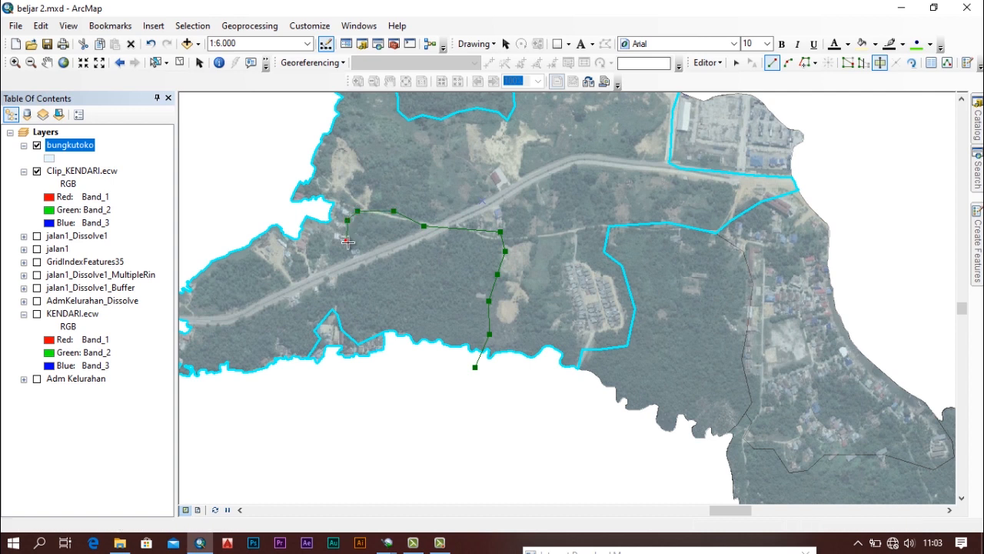
click(350, 255)
click(350, 266)
click(336, 283)
click(329, 290)
click(302, 300)
click(283, 311)
click(282, 288)
double_click(251, 238)
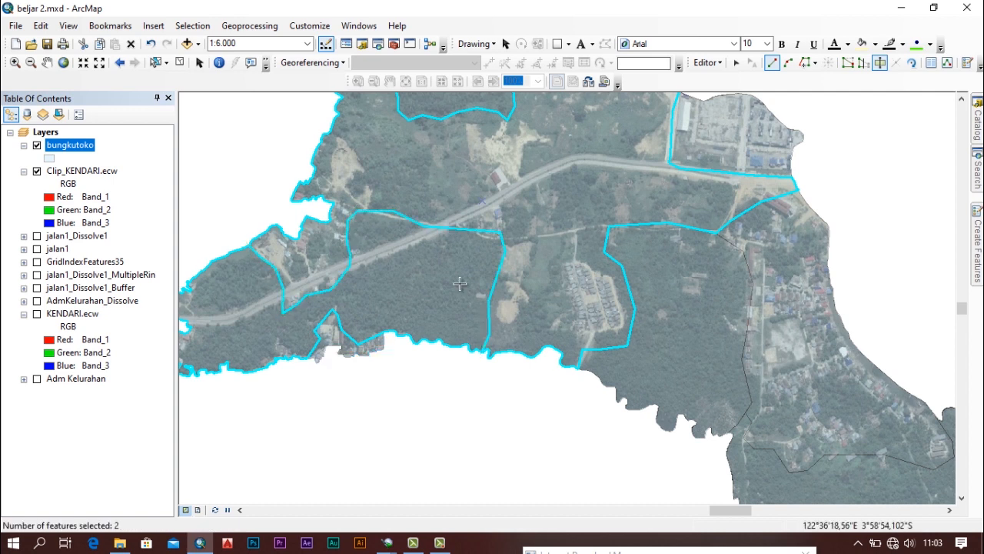
Step: Cut out the bare clearing between the northern forest polygon and the main road, starting and ending the line inside that forest
scroll(511, 300, up, 2)
click(496, 179)
click(486, 211)
click(483, 230)
click(526, 228)
click(540, 215)
double_click(505, 182)
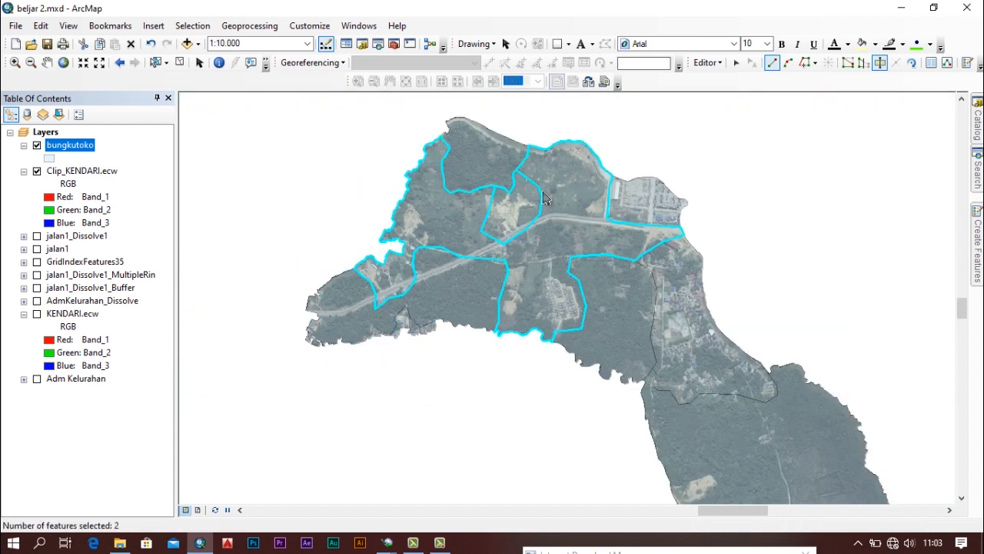
Step: Select the large southeastern polygon and cut off its southwestern coastal settlement, running the line from outside the western shore to outside the southern shore
drag(965, 309, 965, 318)
click(737, 63)
click(807, 238)
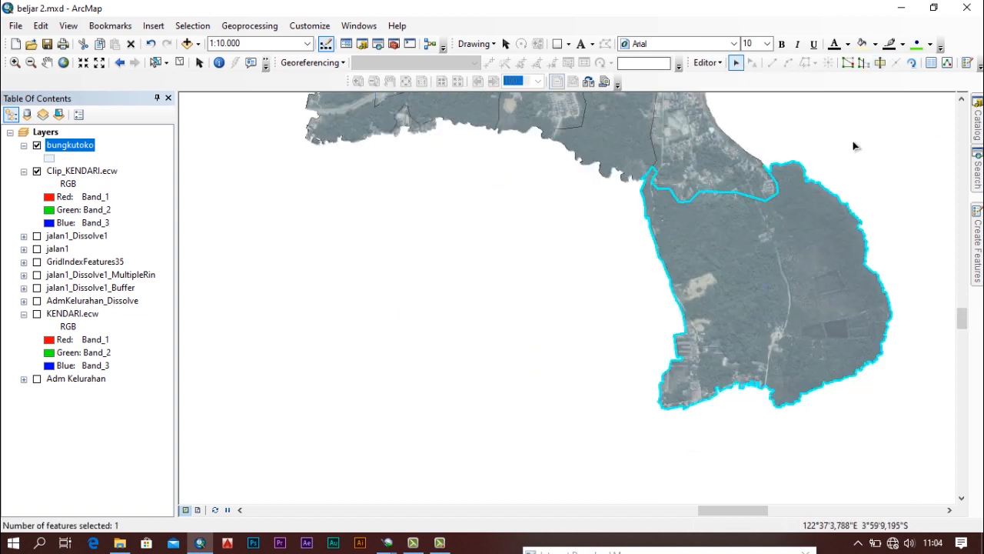
click(881, 63)
click(661, 304)
click(681, 310)
click(705, 321)
click(707, 333)
click(694, 379)
click(733, 385)
double_click(747, 403)
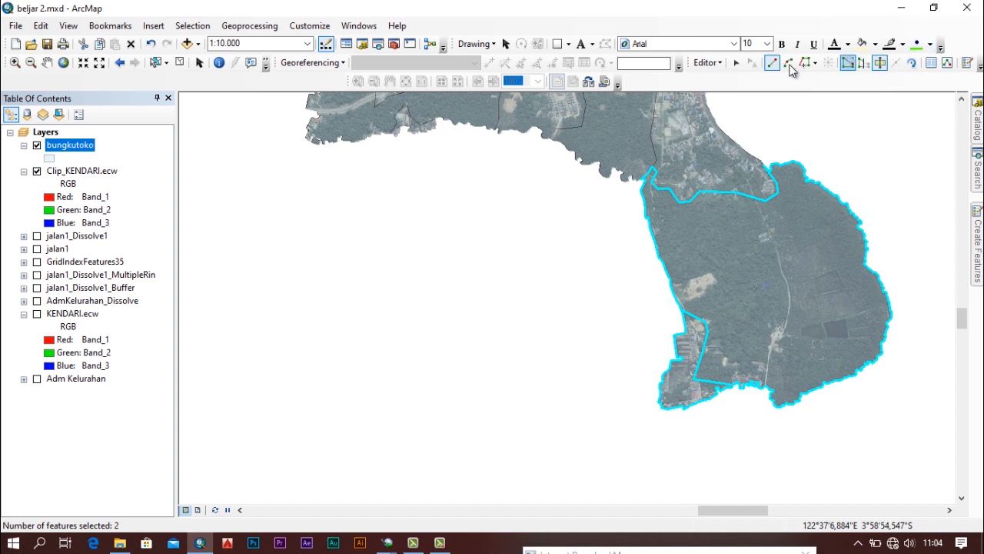
Step: Stop the edit session, saving the edits, and zoom to the full extent of the bungkutoko layer
click(712, 65)
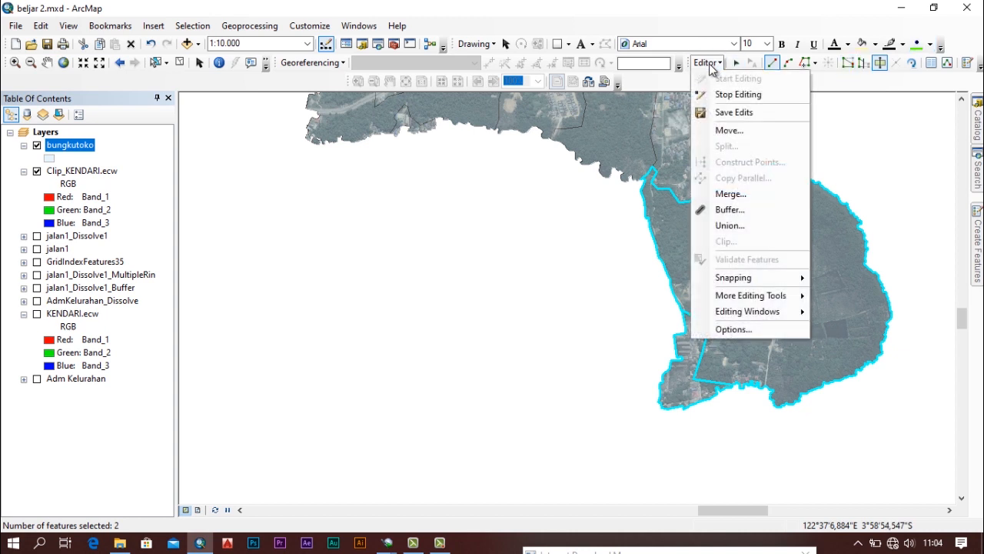
click(736, 95)
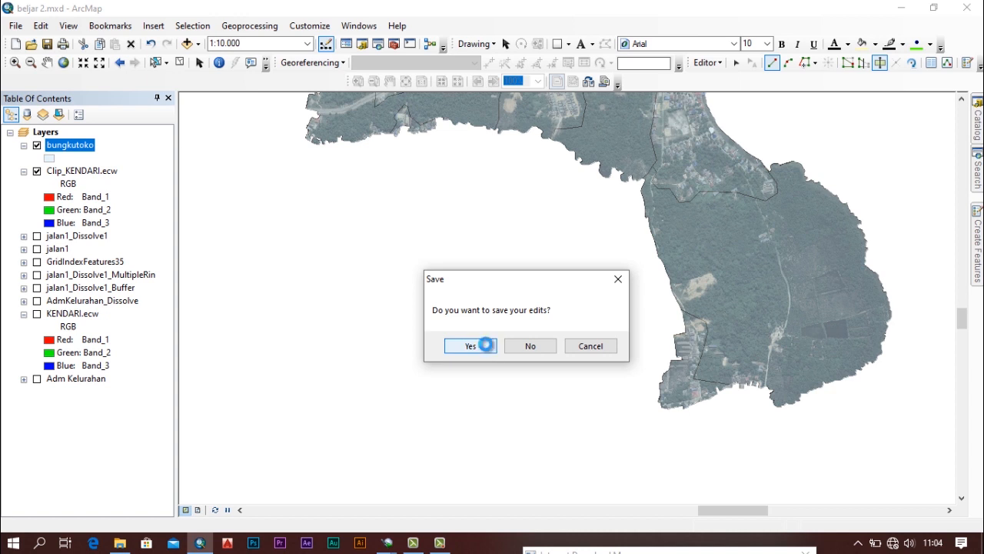
click(487, 347)
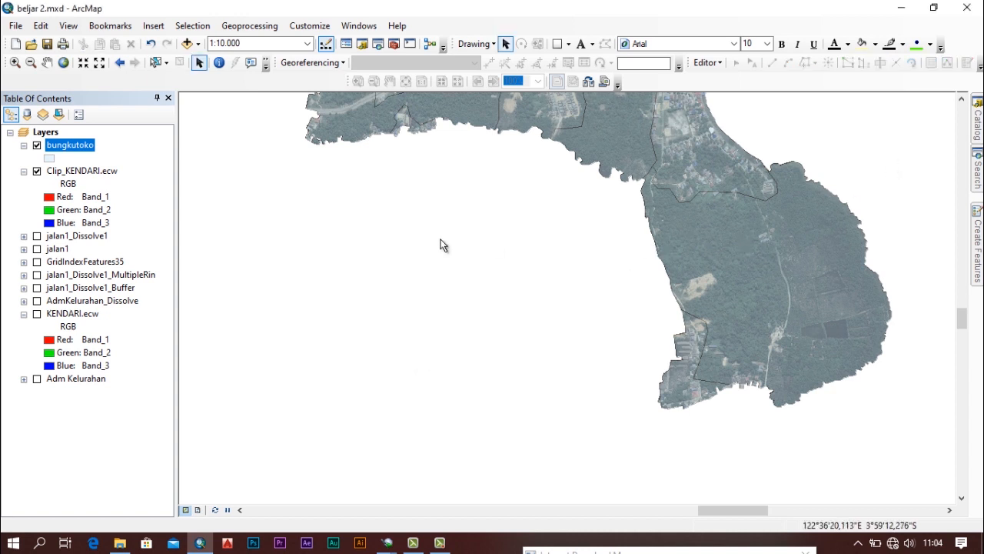
right_click(66, 149)
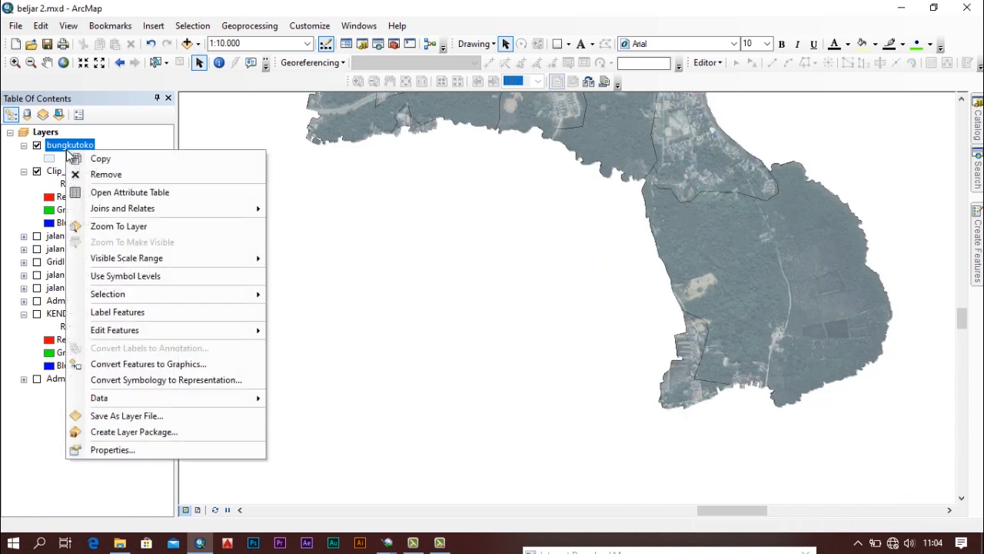
click(123, 228)
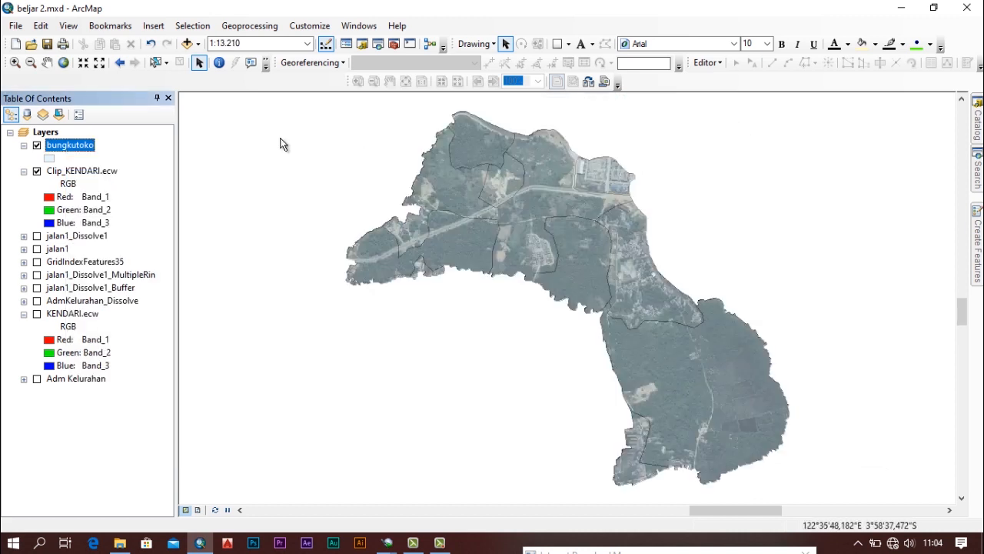
Step: Check in the bungkutoko attribute table which polygons records 0, 1 and 3 represent, clear the selection and close the table
right_click(71, 147)
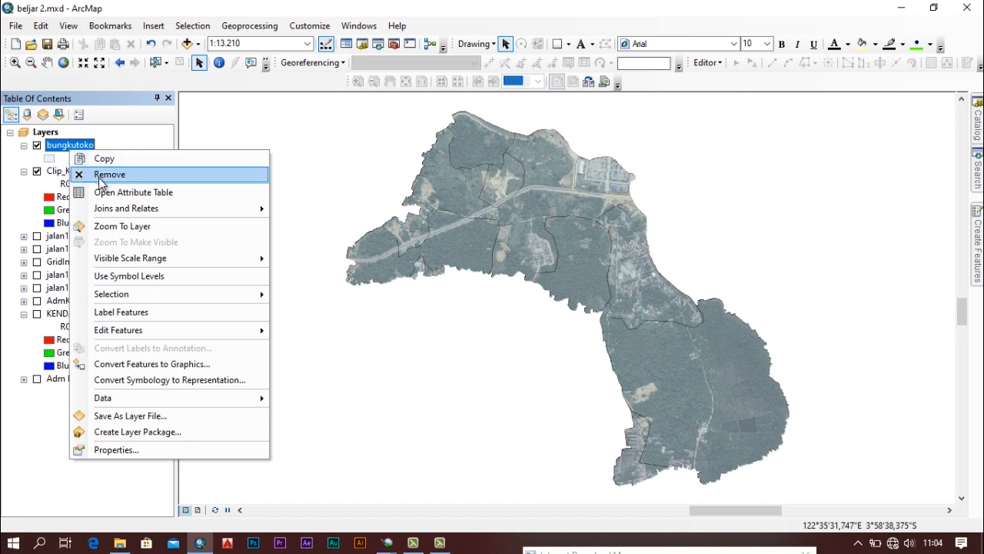
click(96, 192)
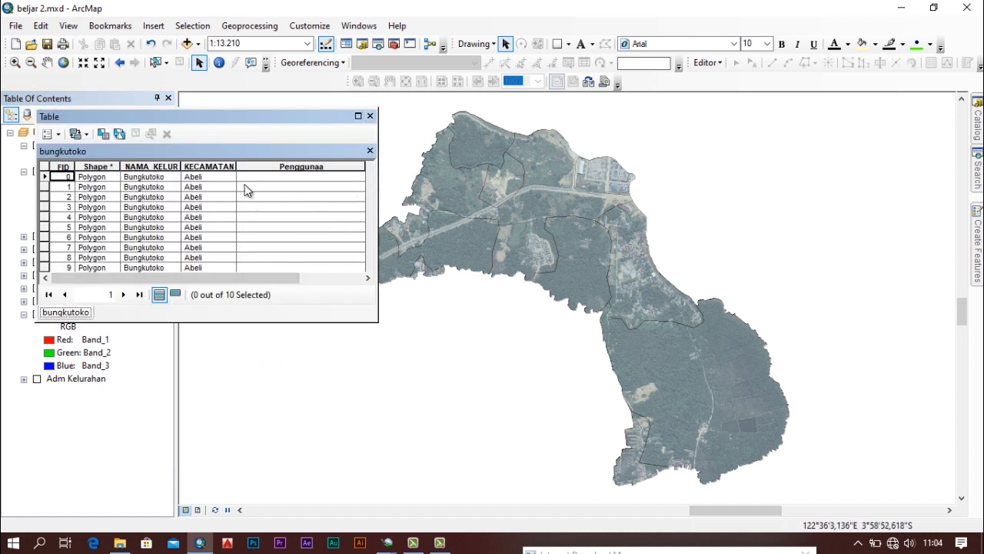
click(44, 177)
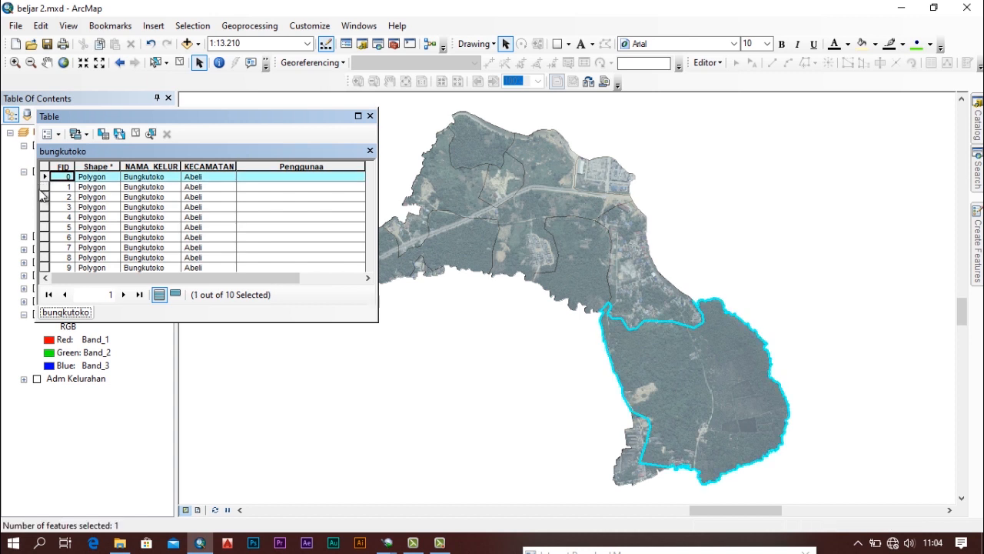
click(44, 188)
click(44, 208)
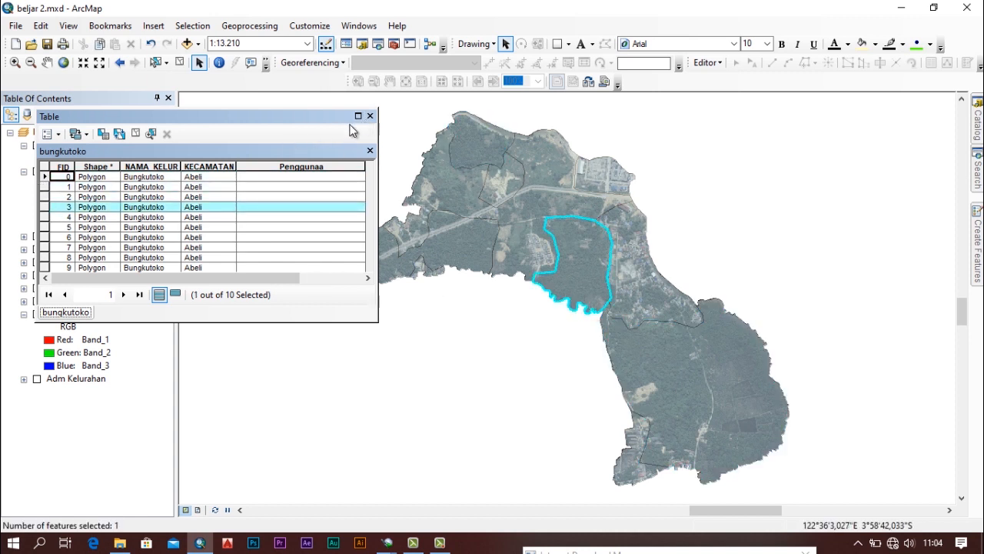
click(43, 167)
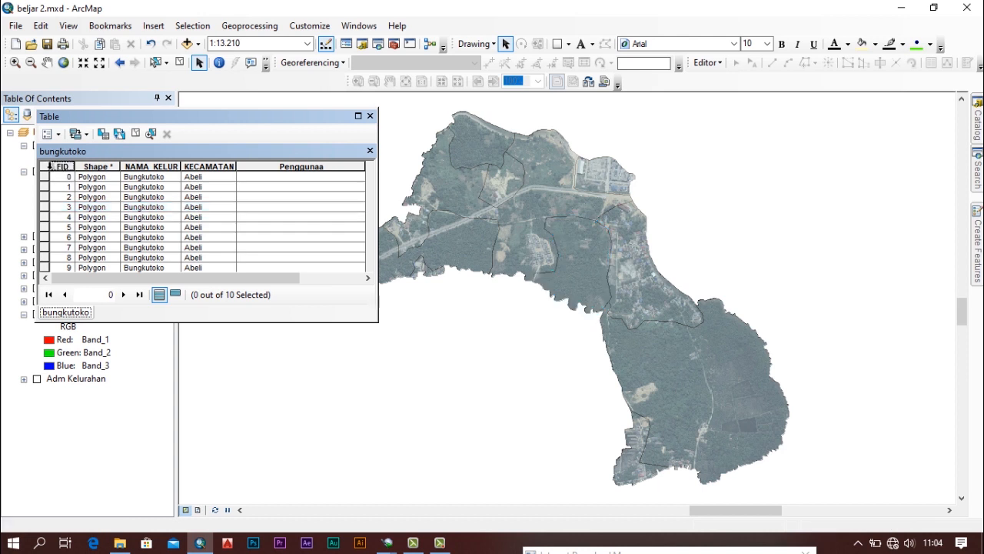
click(371, 116)
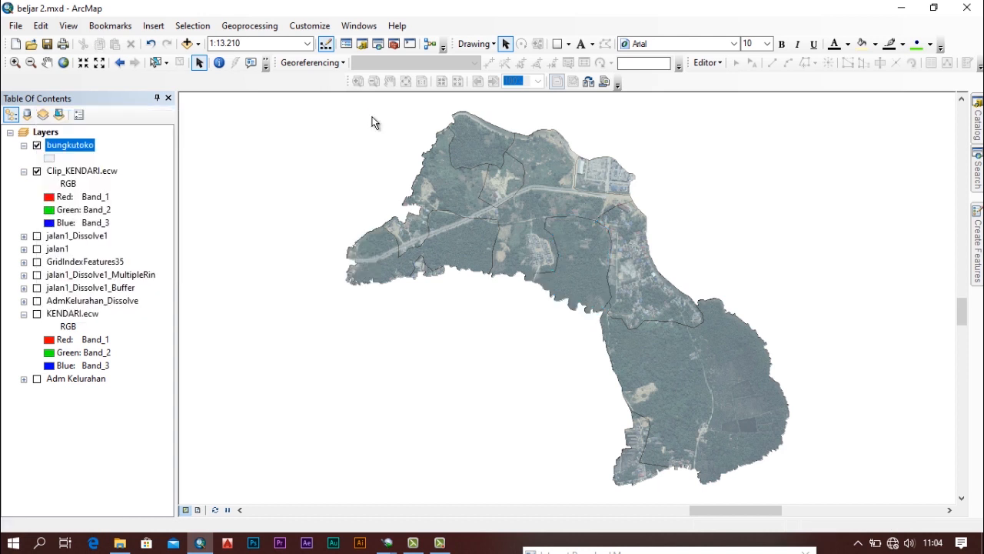
Step: Start a new edit session on the bungkutoko layer
click(198, 63)
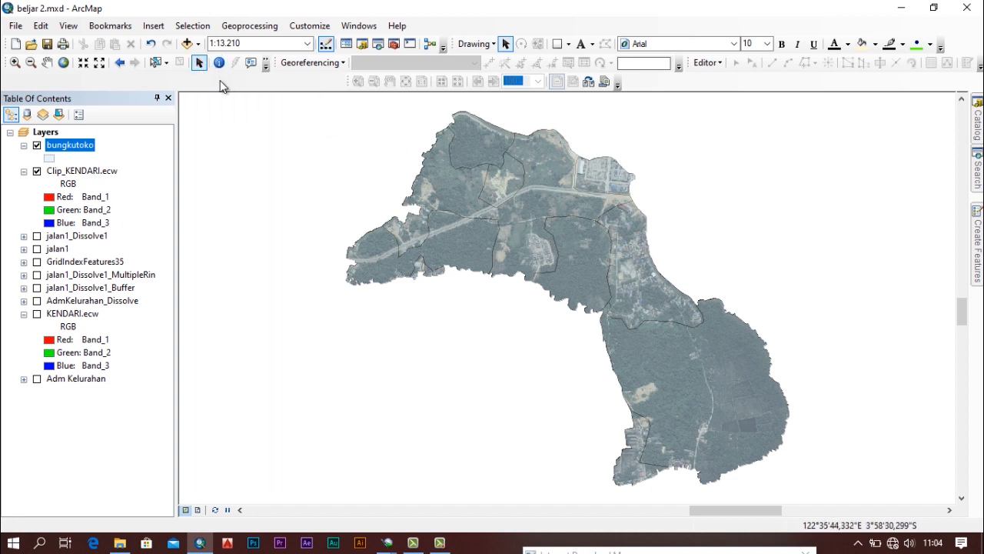
click(707, 63)
click(728, 78)
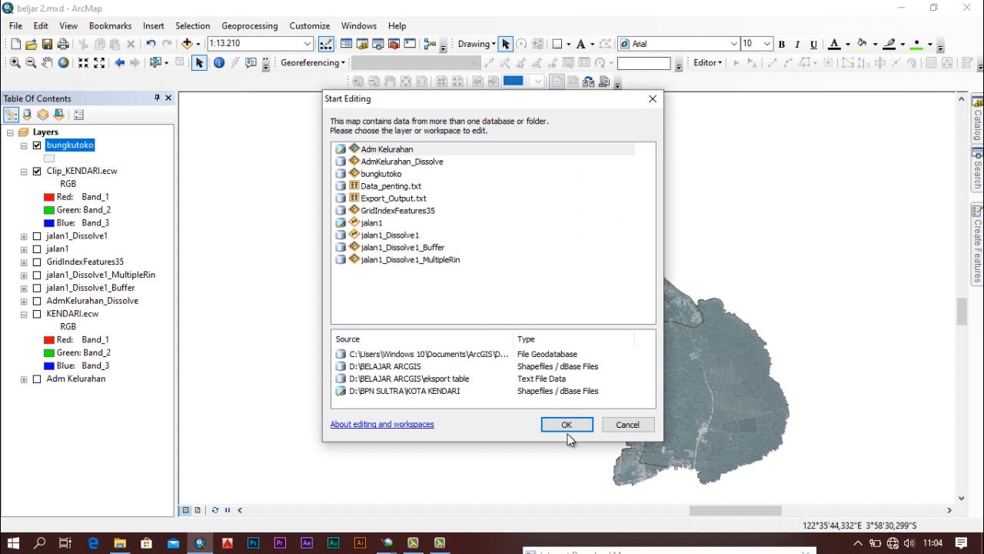
click(388, 175)
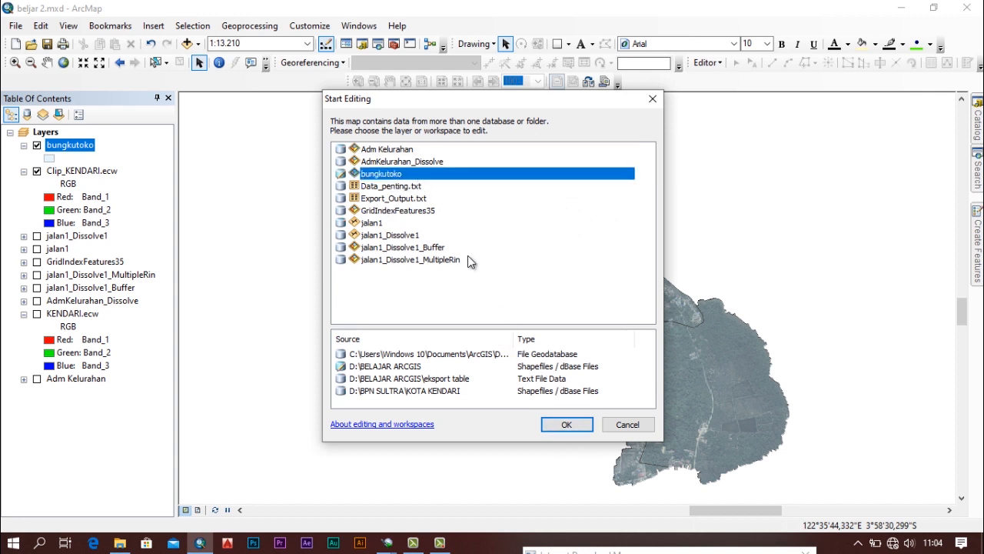
click(567, 424)
click(572, 425)
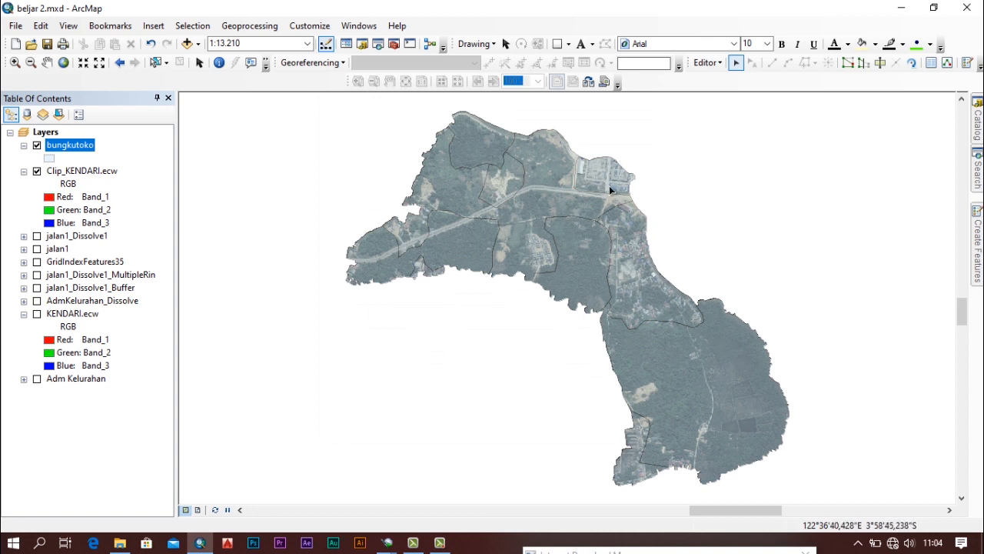
Step: Select the four forest polygons together: the large southeastern one, the south-central one, the southwestern one and the northern one
click(658, 348)
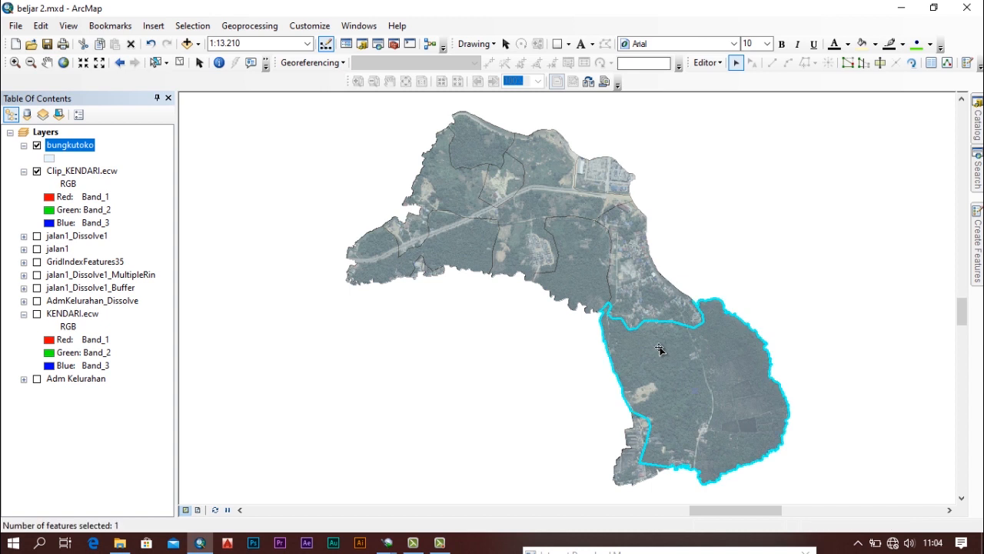
shift+click(583, 264)
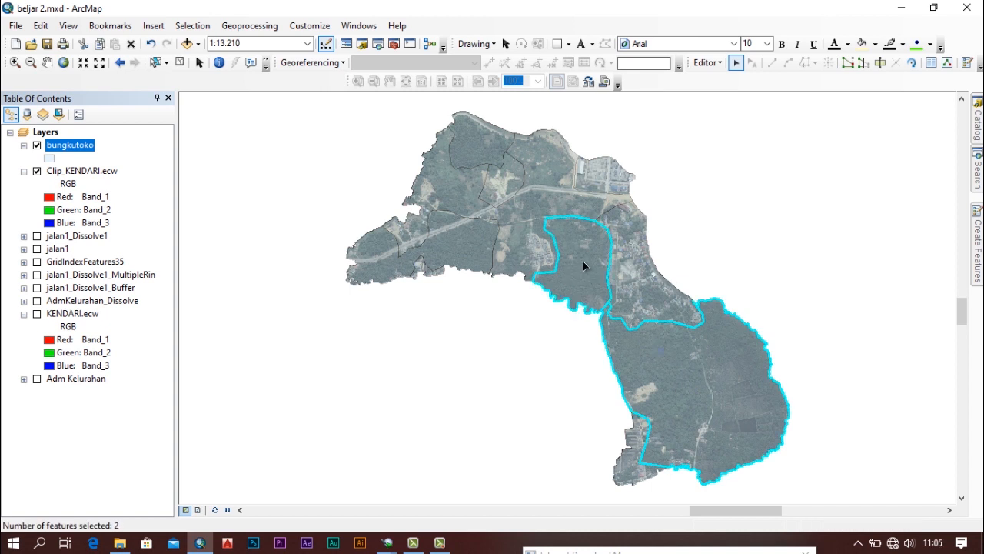
shift+click(456, 242)
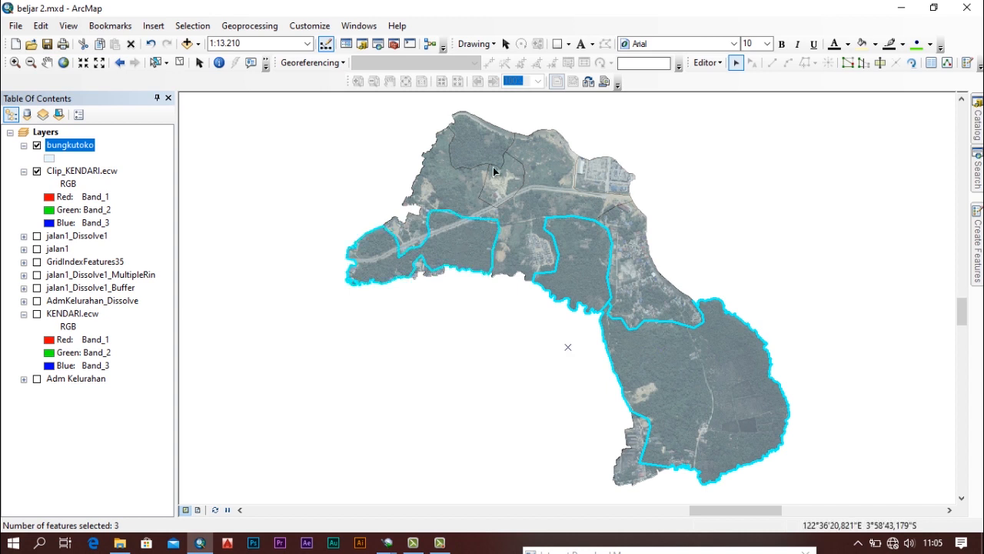
shift+click(490, 150)
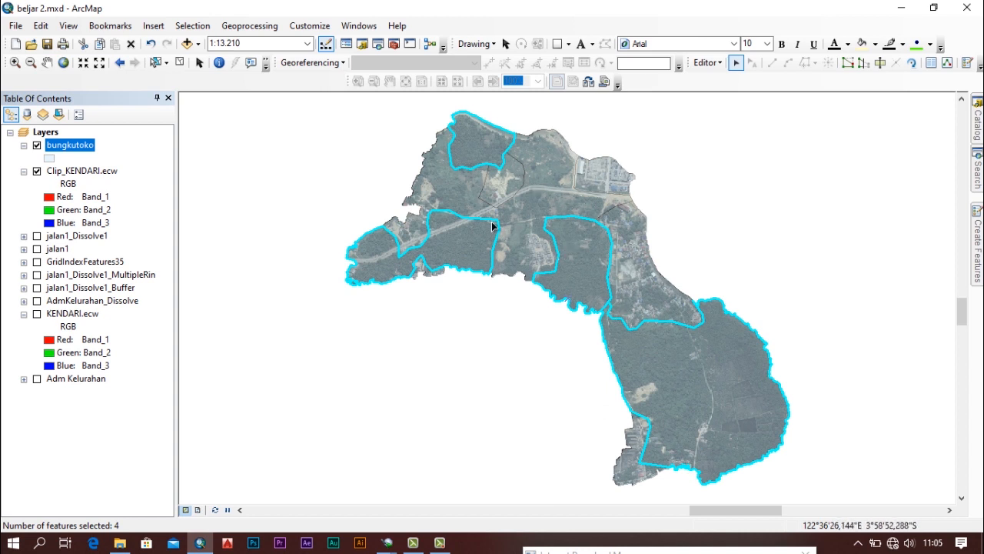
Step: Calculate the Penggunaa field of the selected forest records as "Hutan" with the Field Calculator in the bungkutoko attribute table
right_click(69, 149)
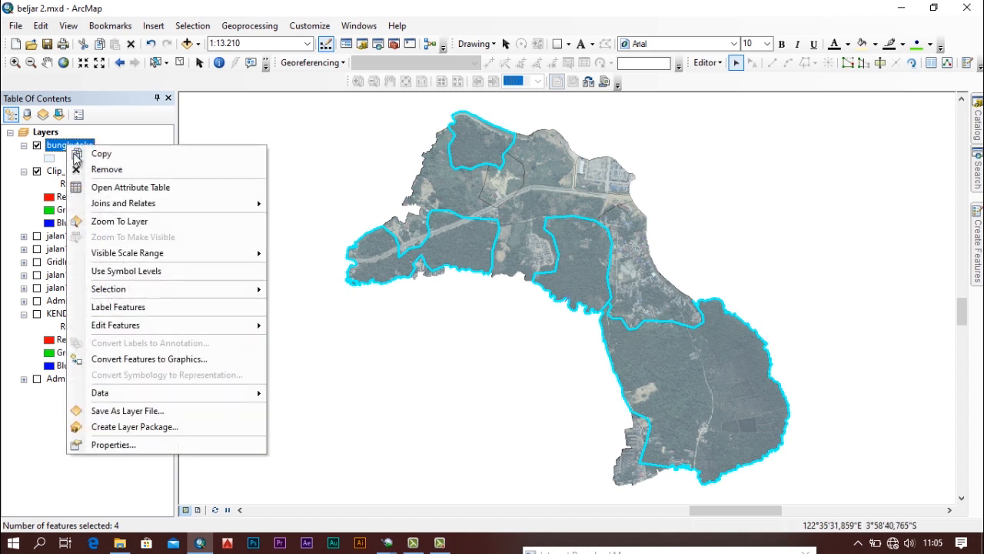
click(96, 189)
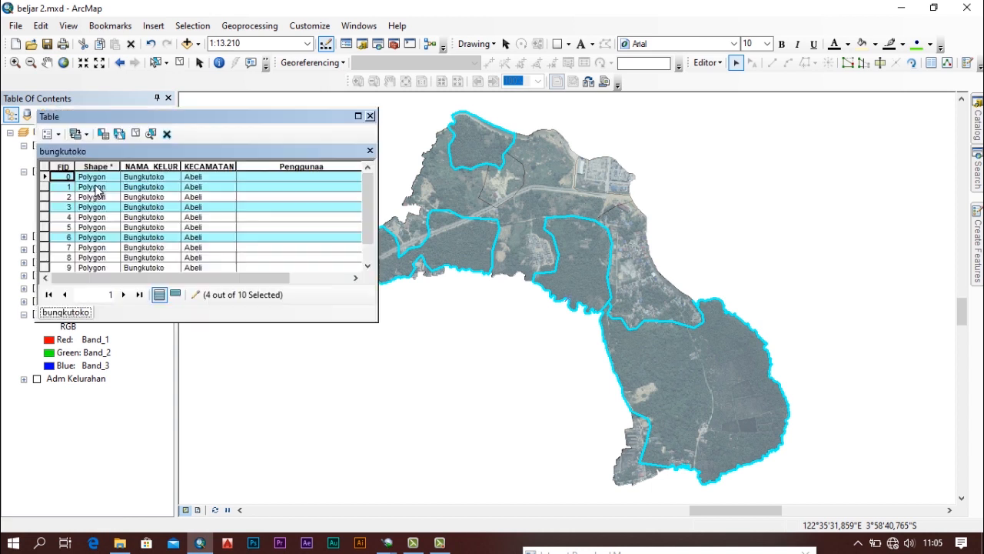
right_click(306, 165)
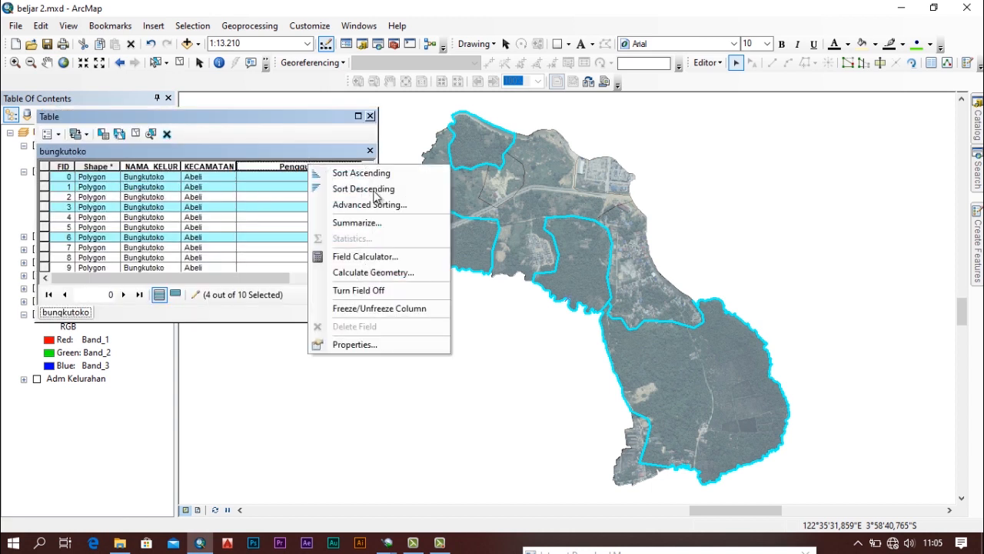
click(363, 257)
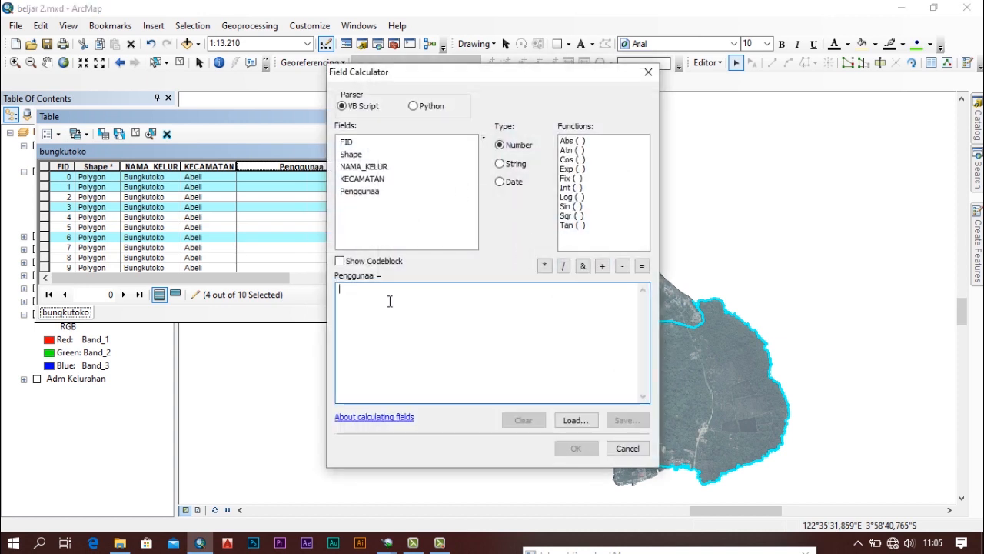
text("Hutan)
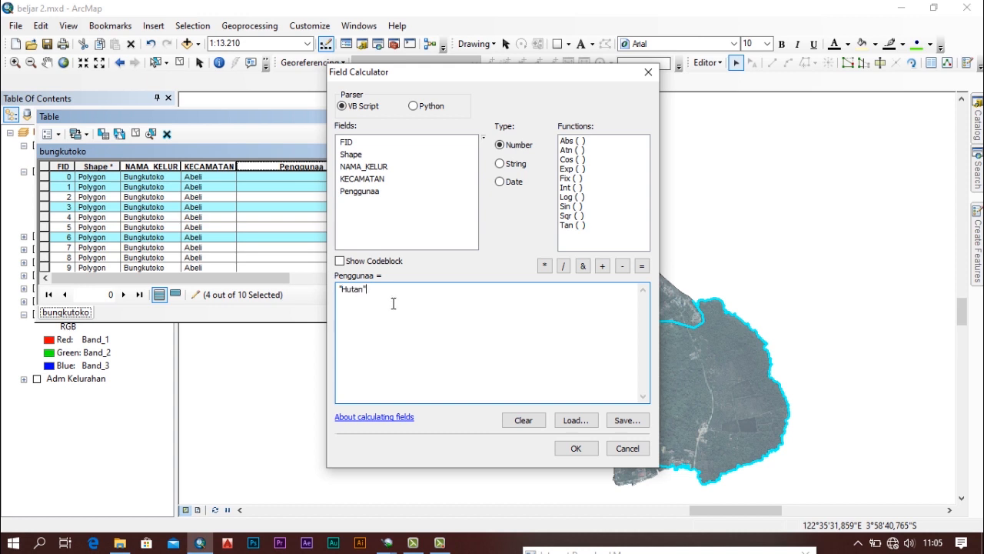
click(573, 449)
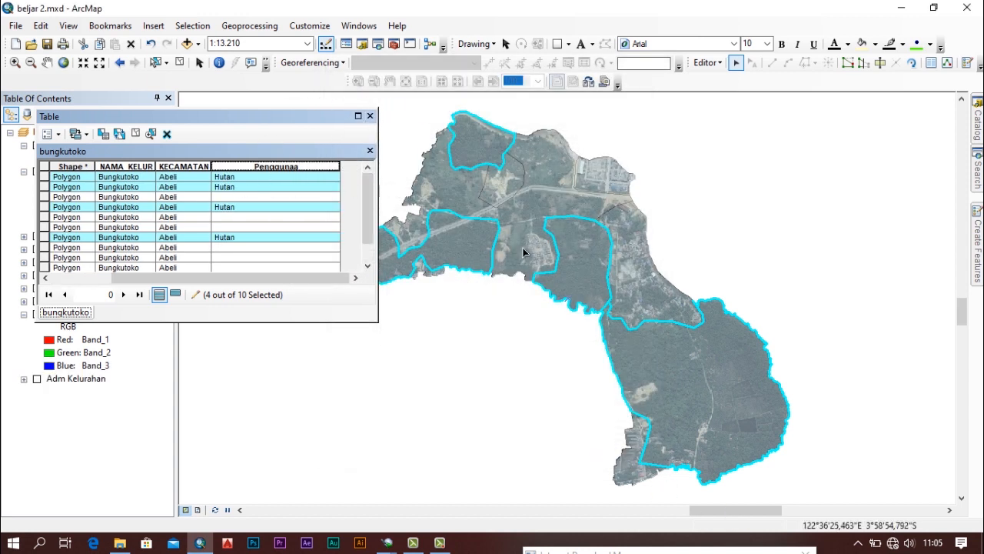
Step: Clear the current polygon selection on the map and make the Edit tool active again
click(626, 256)
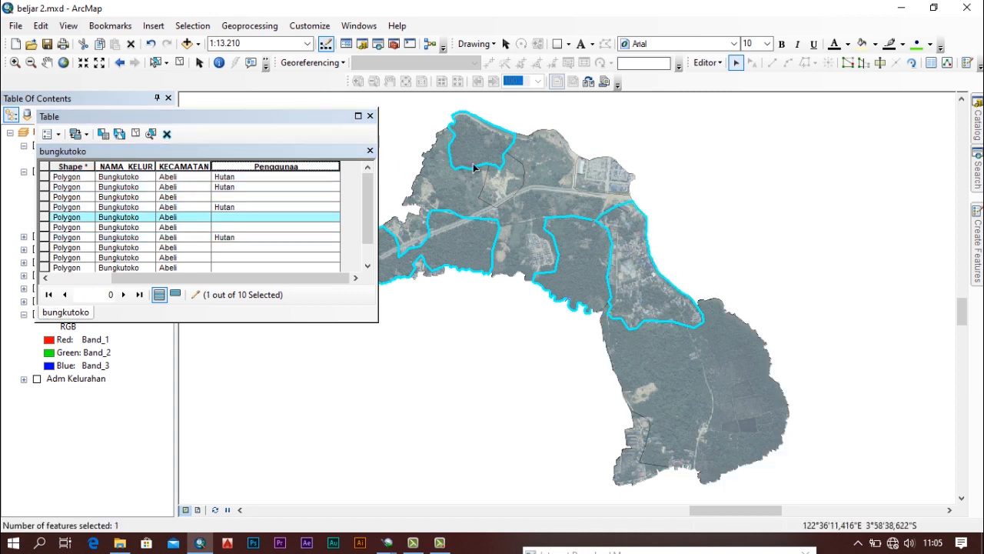
click(570, 367)
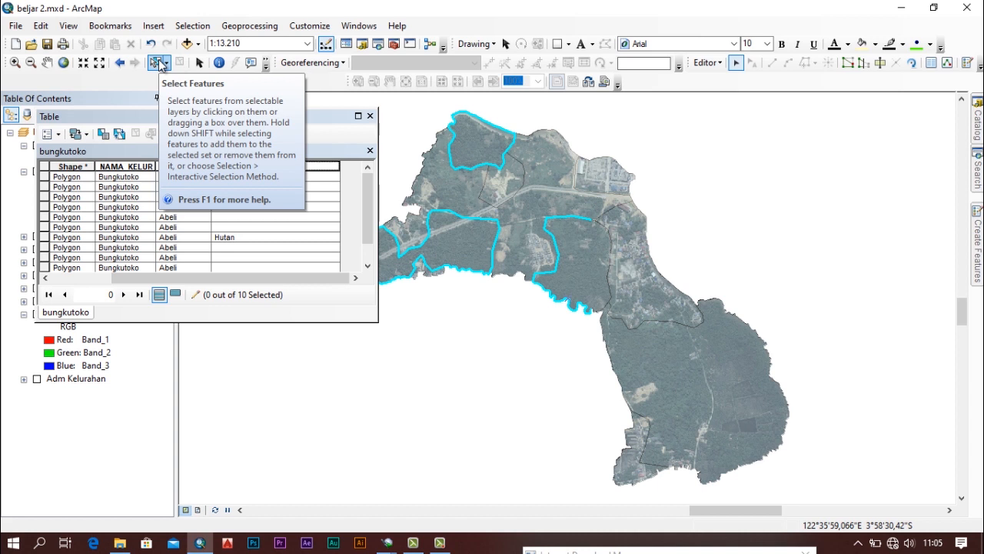
click(159, 63)
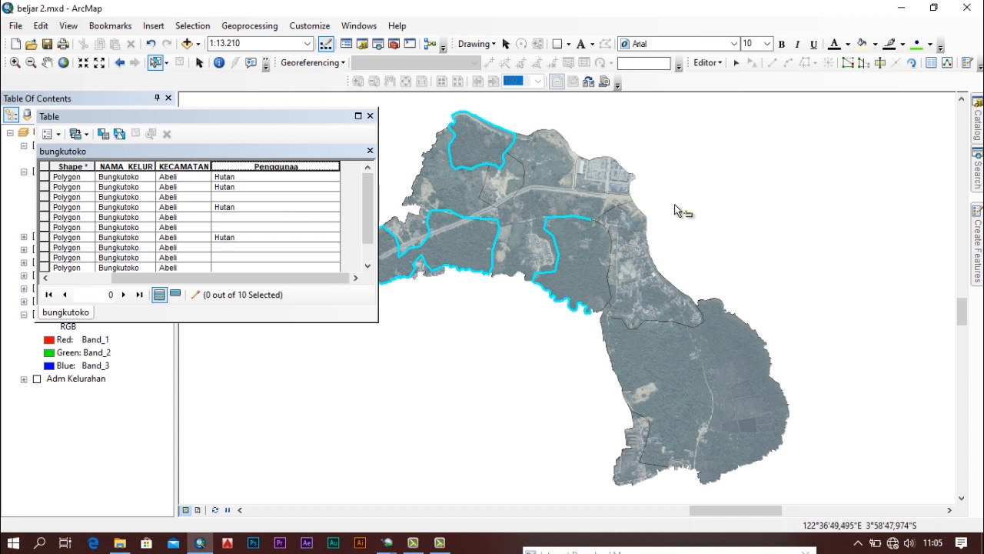
click(48, 169)
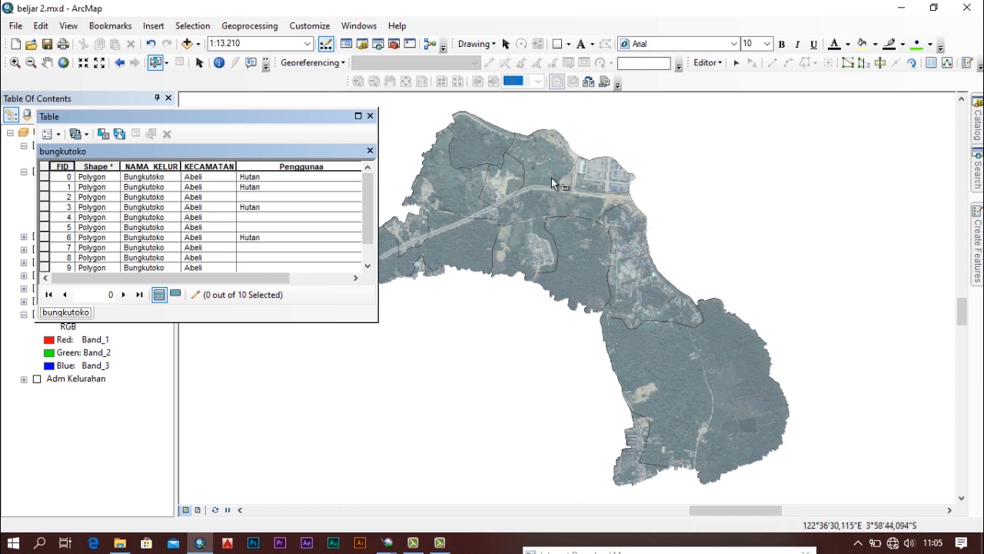
click(736, 62)
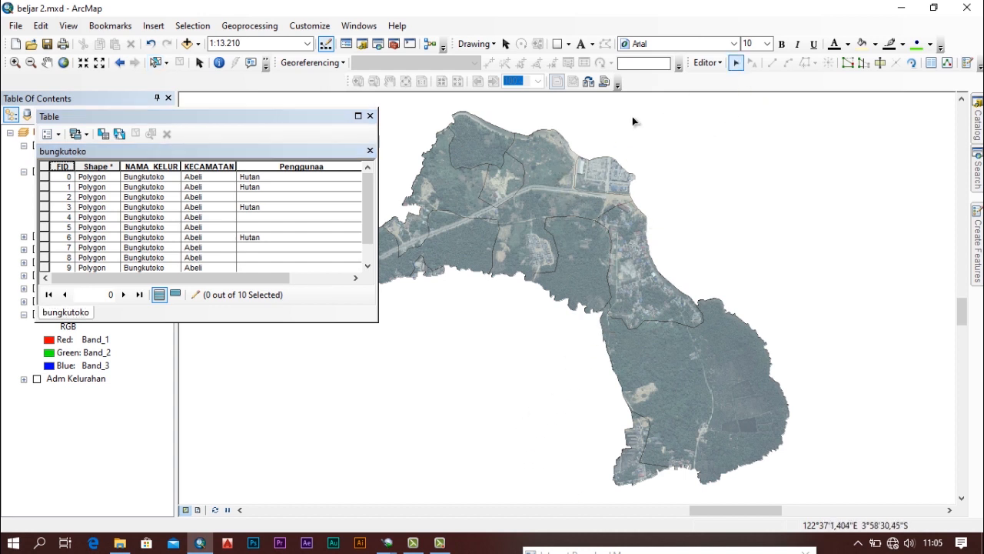
Step: Select the two dry-field polygons together: the small north-central one and the large central one adjoining it
click(480, 140)
click(502, 189)
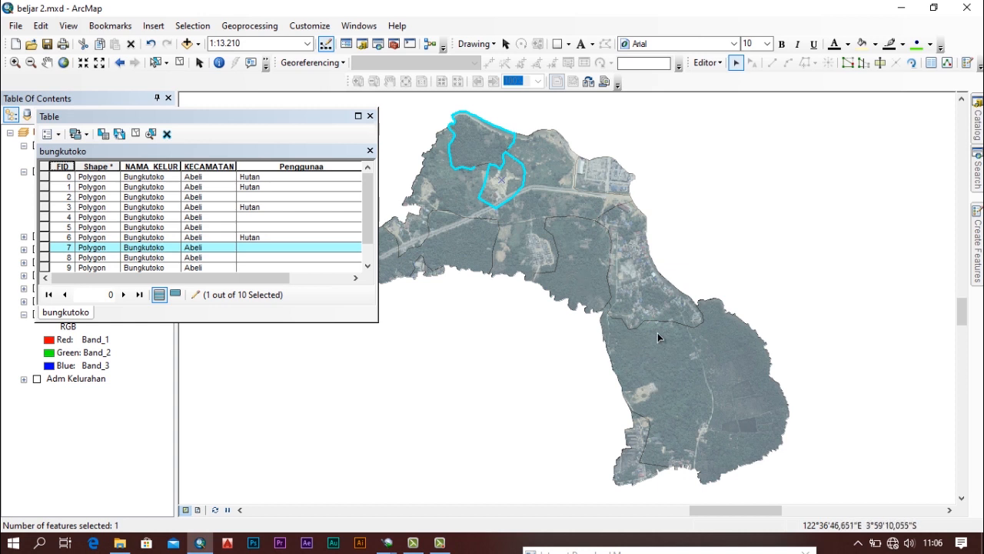
click(505, 247)
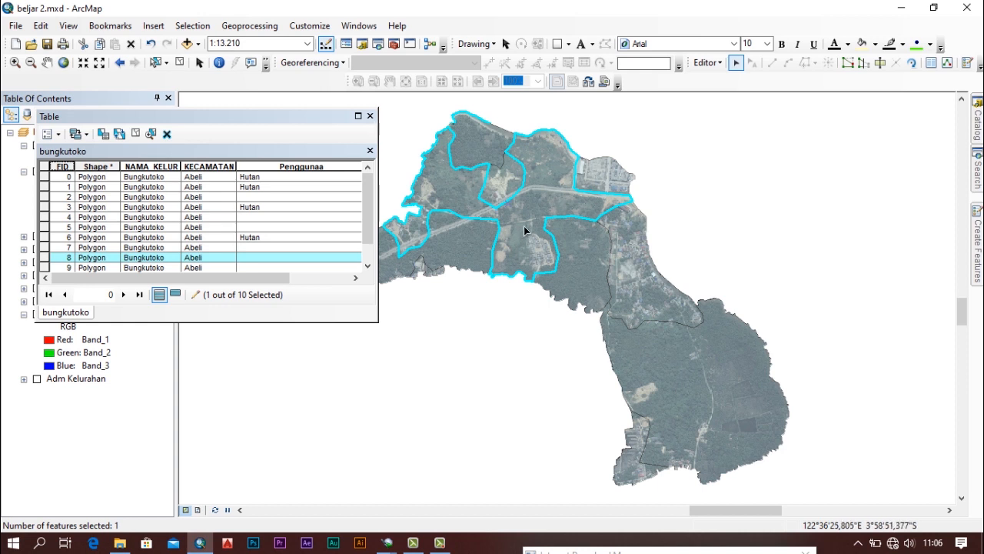
shift+click(507, 190)
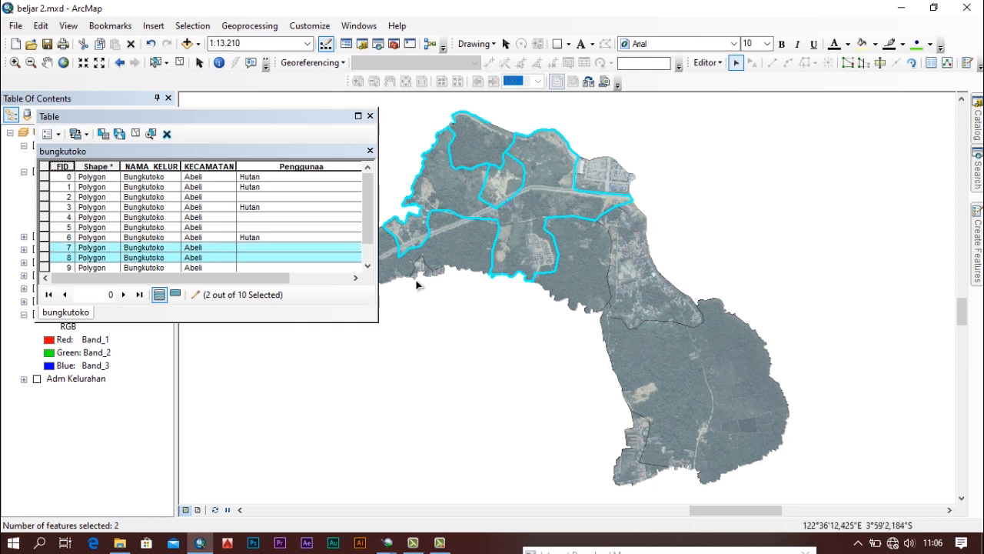
Step: Calculate the Penggunaa field of the two selected records as "Tegalan" with the Field Calculator
right_click(282, 166)
click(332, 260)
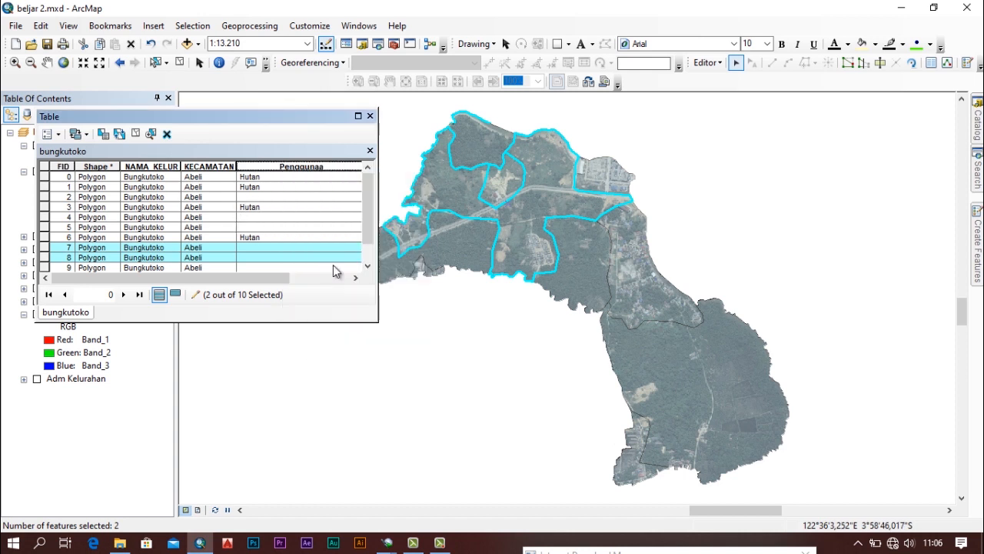
click(364, 294)
key(BackSpace)
key(BackSpace)
key(BackSpace)
key(BackSpace)
key(BackSpace)
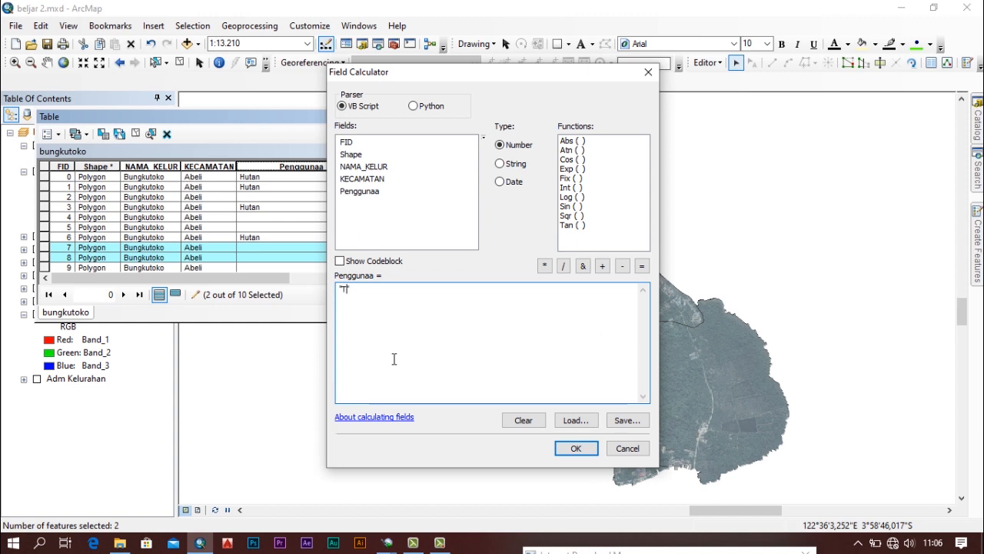
text(Tegalan)
click(578, 448)
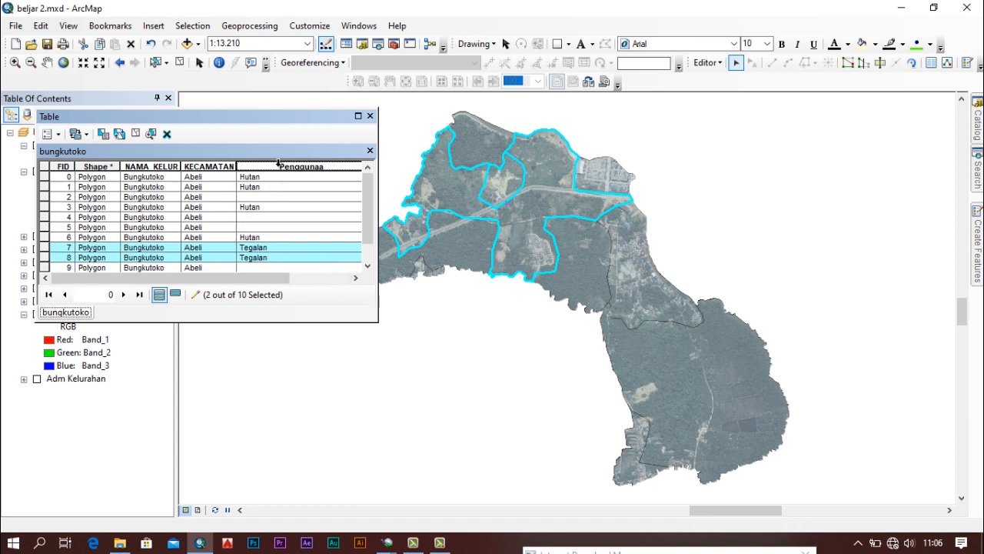
Step: Select the four records with FID 2, 4, 5 and 9 together in the bungkutoko attribute table
click(49, 197)
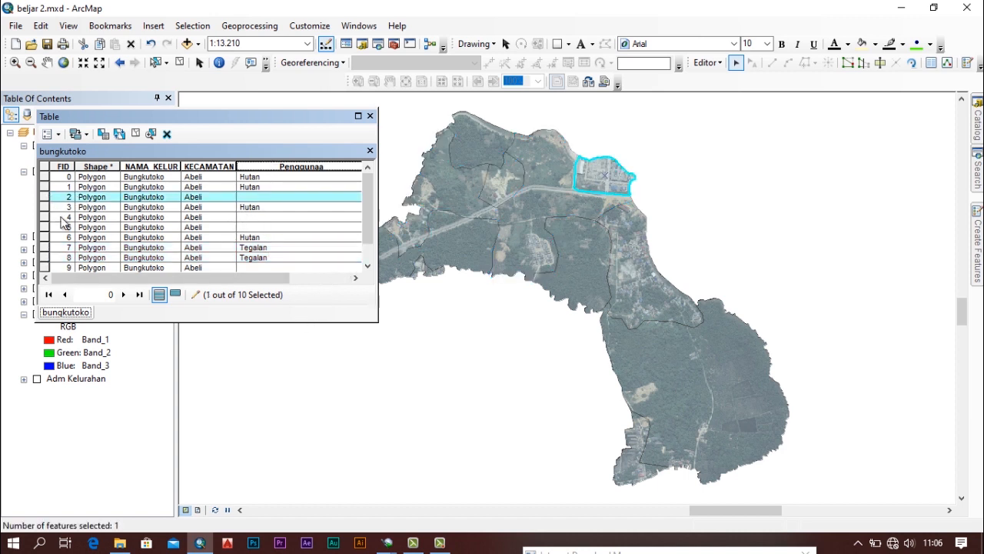
ctrl+click(46, 218)
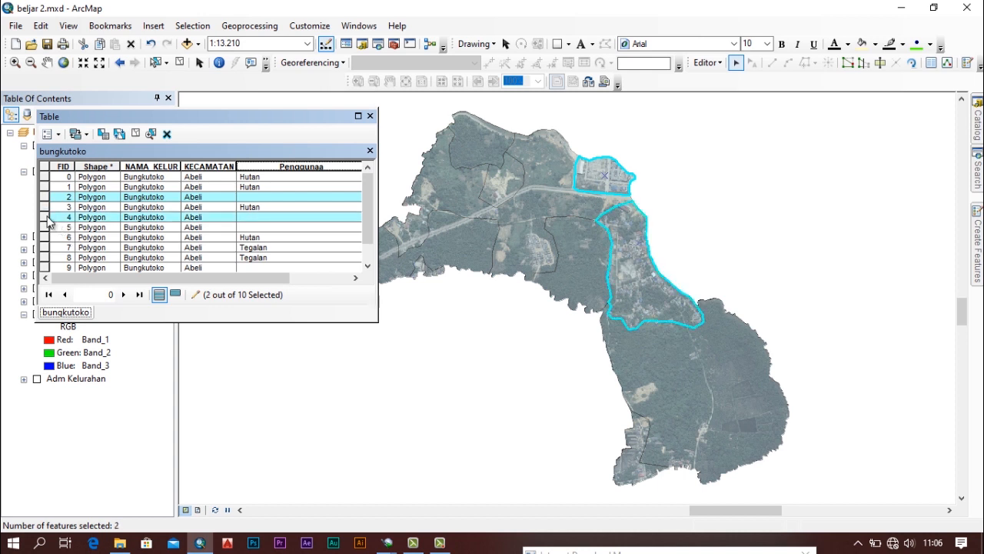
ctrl+click(45, 228)
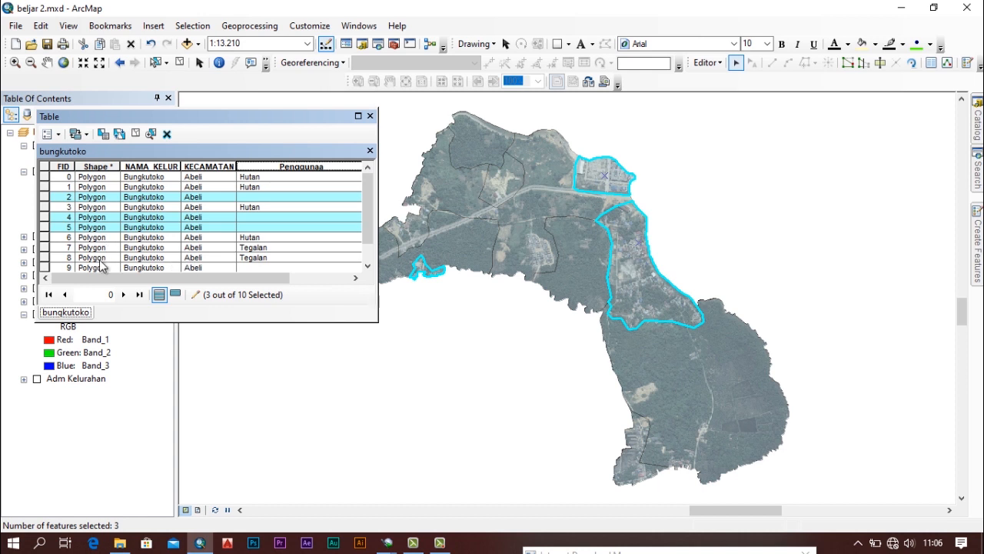
ctrl+click(44, 267)
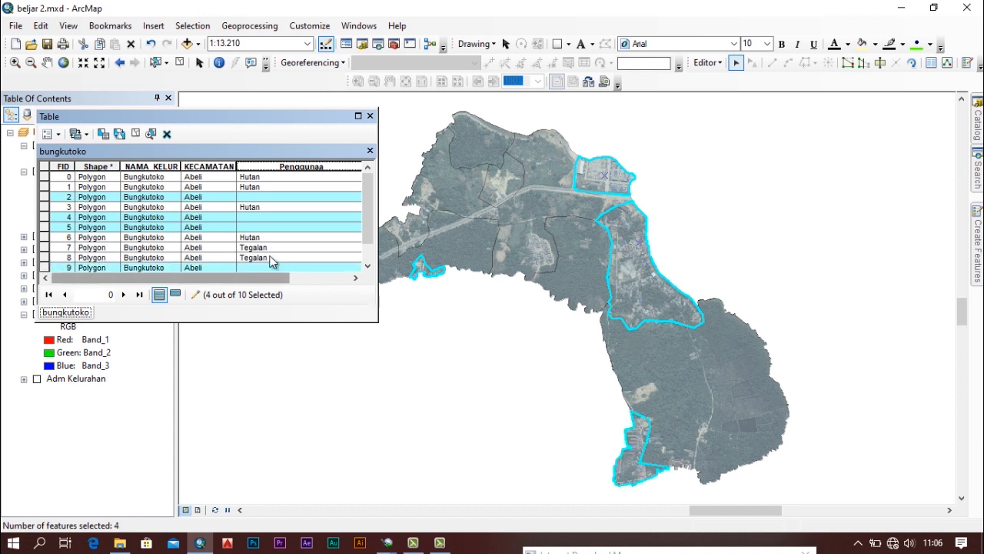
Step: Calculate the Penggunaa field of the four selected settlement records as "Permukiman" with the Field Calculator
right_click(296, 163)
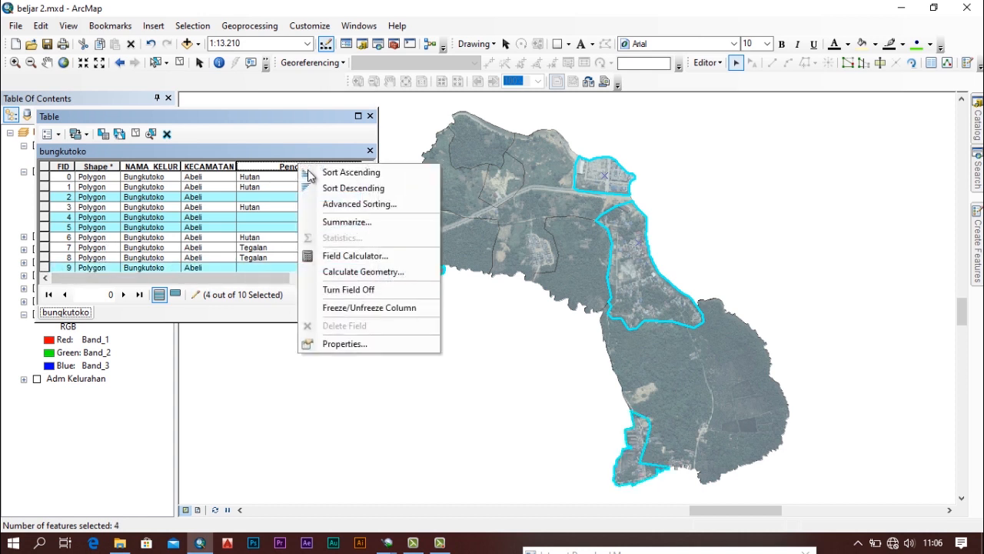
click(369, 256)
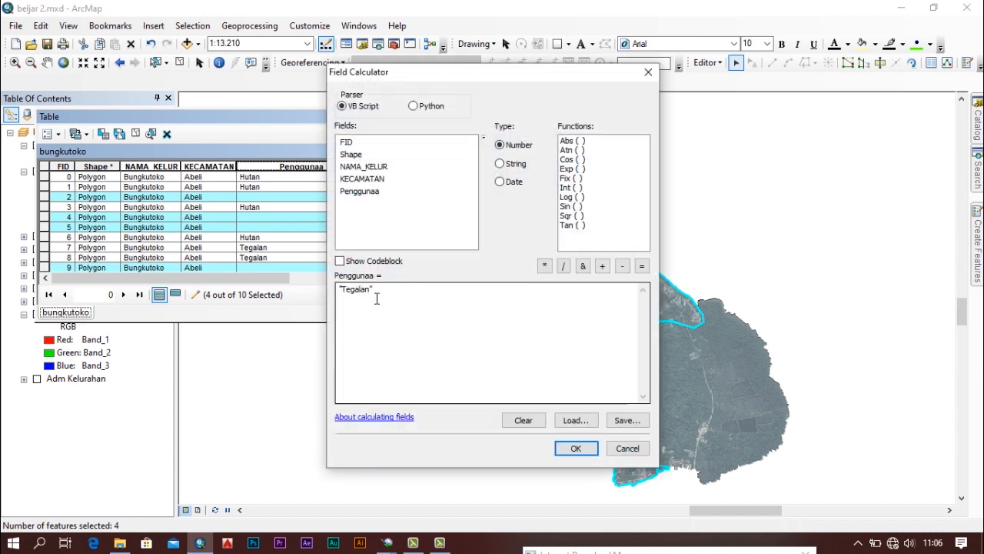
click(370, 296)
key(BackSpace)
key(BackSpace)
key(BackSpace)
key(BackSpace)
key(BackSpace)
key(BackSpace)
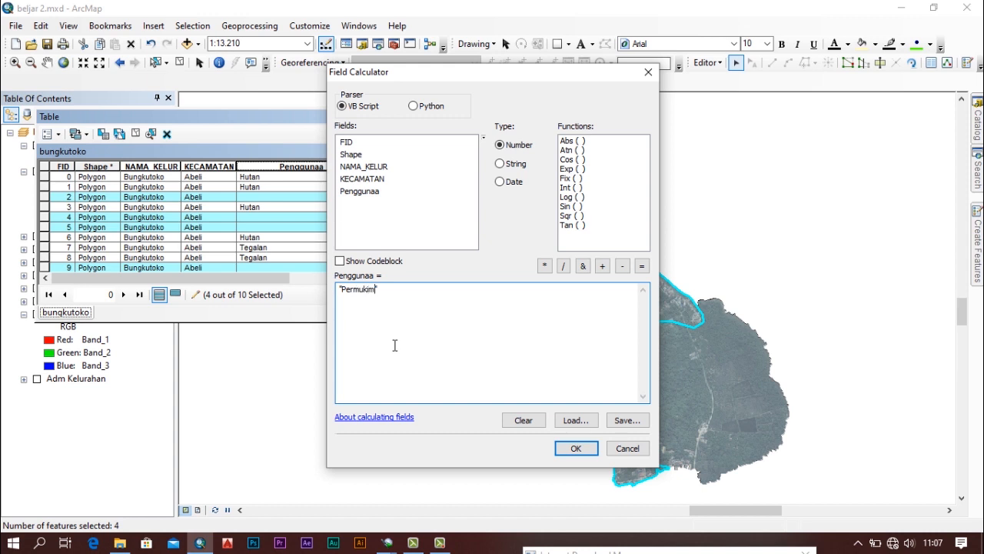
click(576, 449)
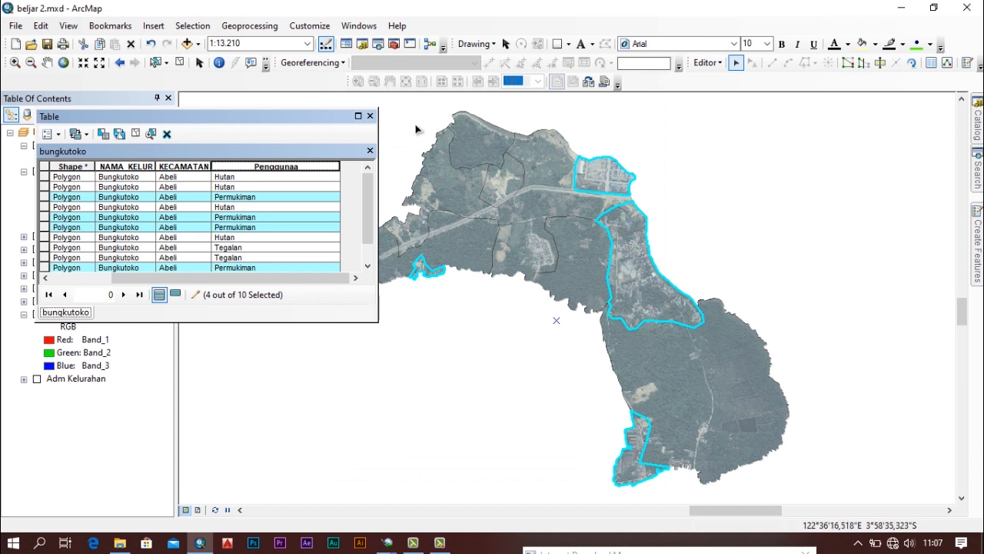
Step: Clear the selection, close the attribute table and stop editing the bungkutoko layer, saving the edits
click(47, 167)
click(371, 116)
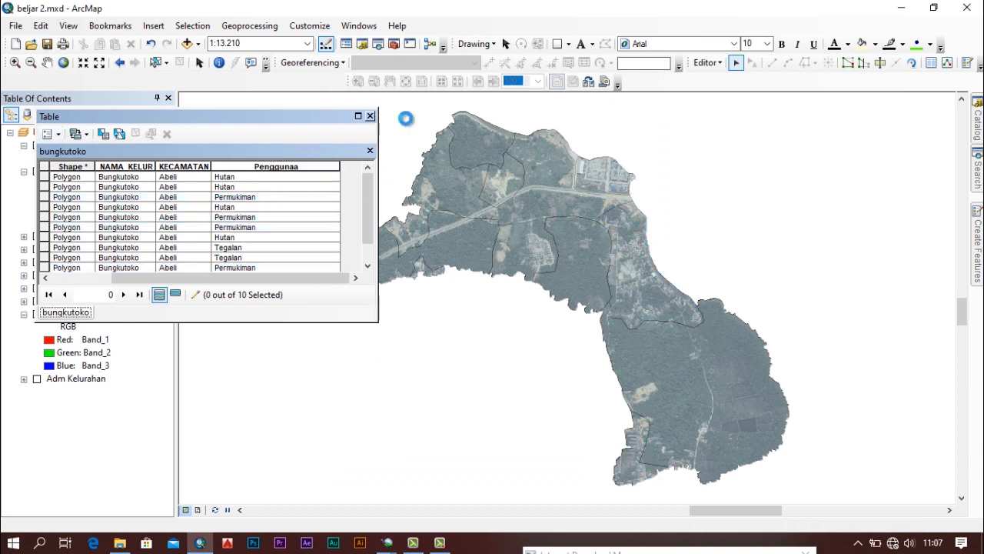
click(707, 63)
click(730, 95)
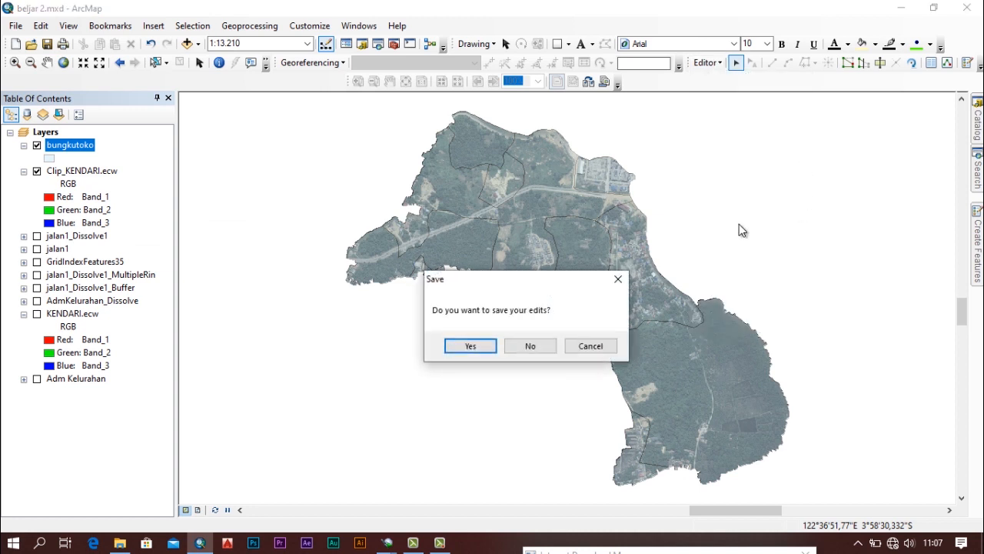
click(457, 345)
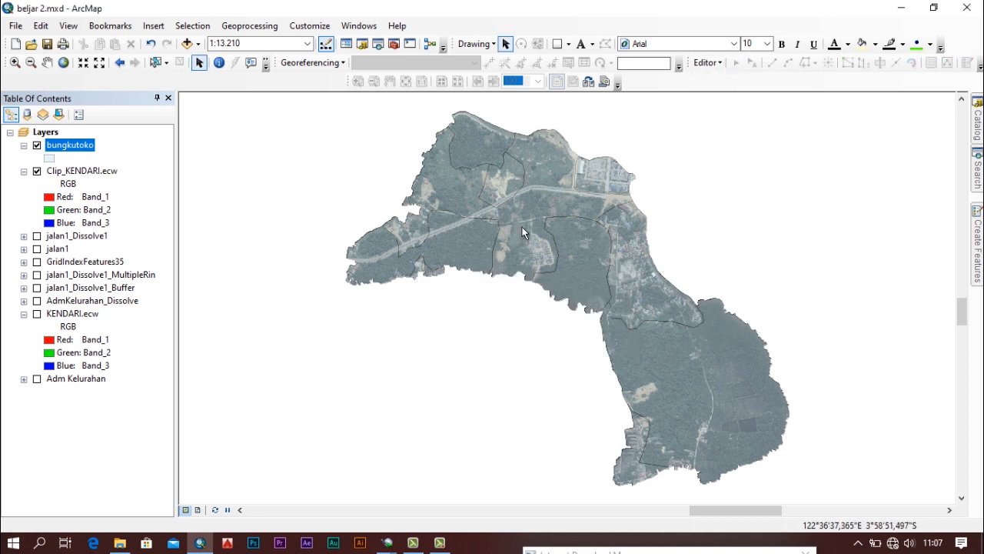
Step: Set the bungkutoko layer's transparency to 0%
right_click(65, 151)
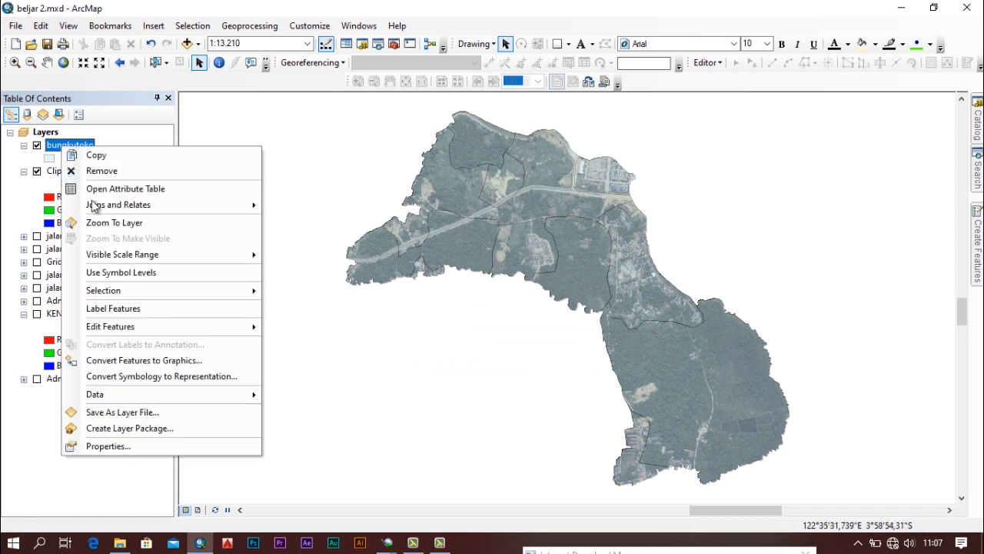
click(115, 446)
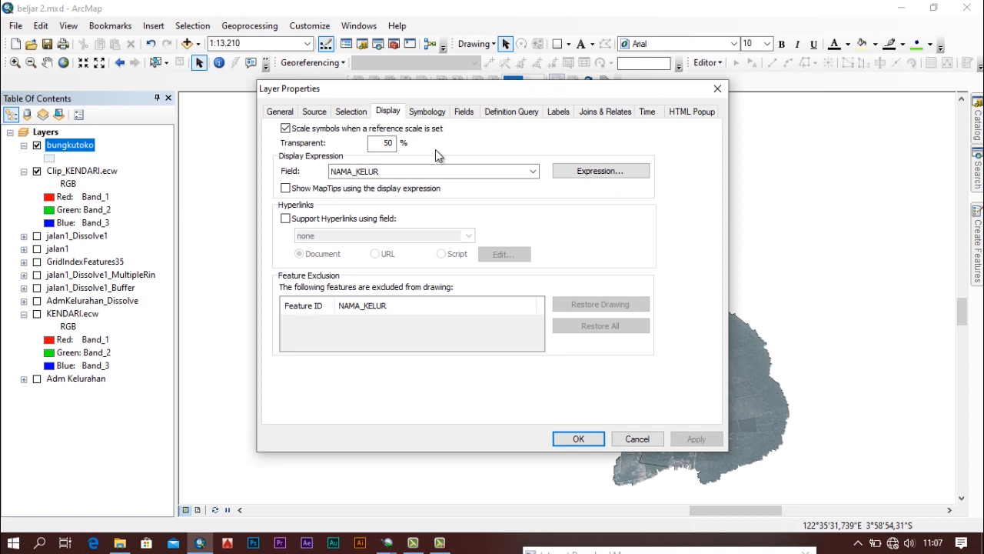
double_click(381, 142)
text(0)
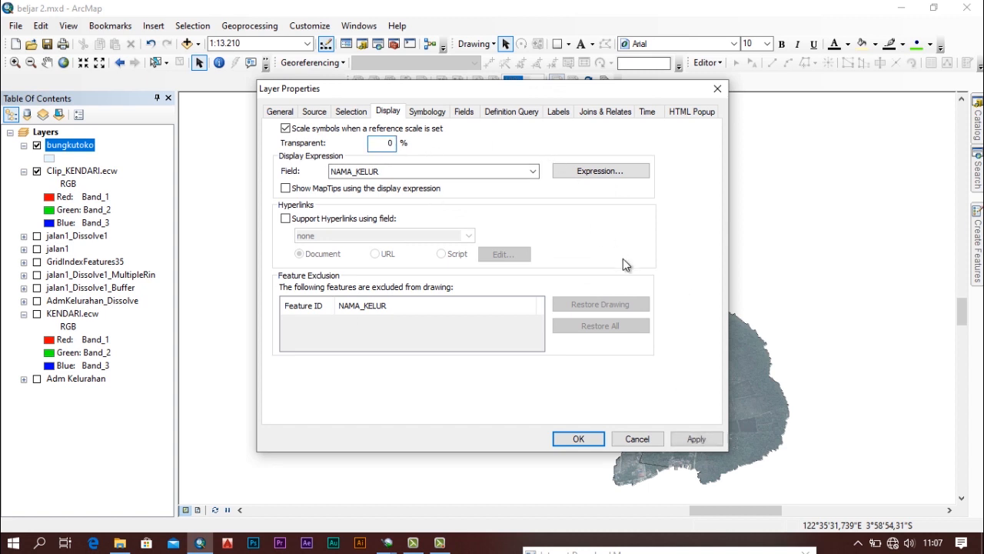
click(590, 440)
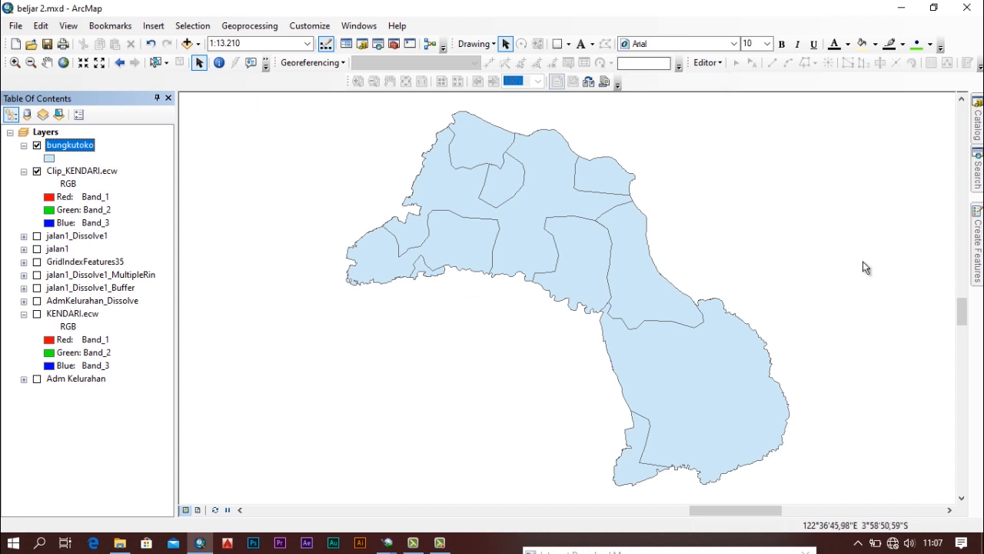
Step: Symbolize the bungkutoko layer by unique values of the Penggunaa field, adding all values and excluding <all other values>
double_click(70, 146)
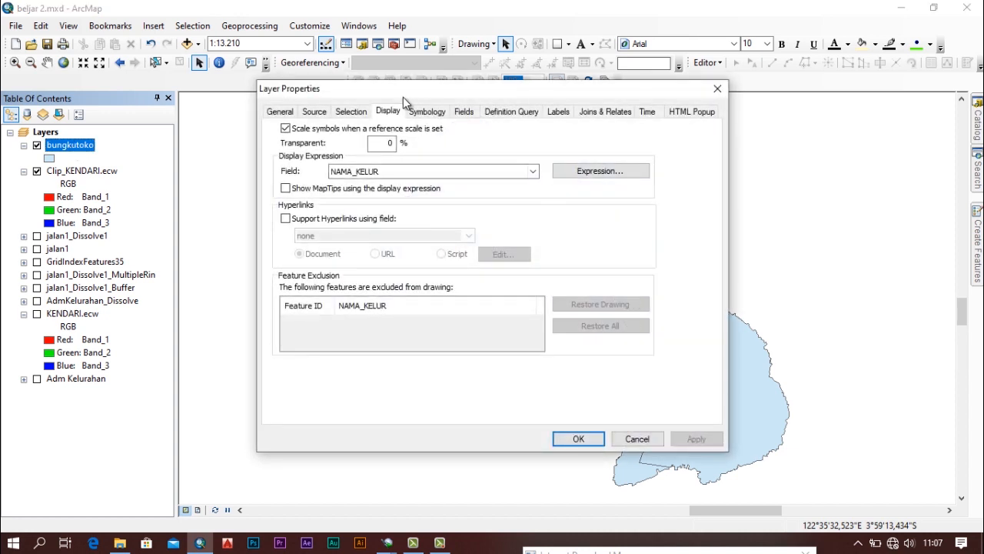
click(427, 114)
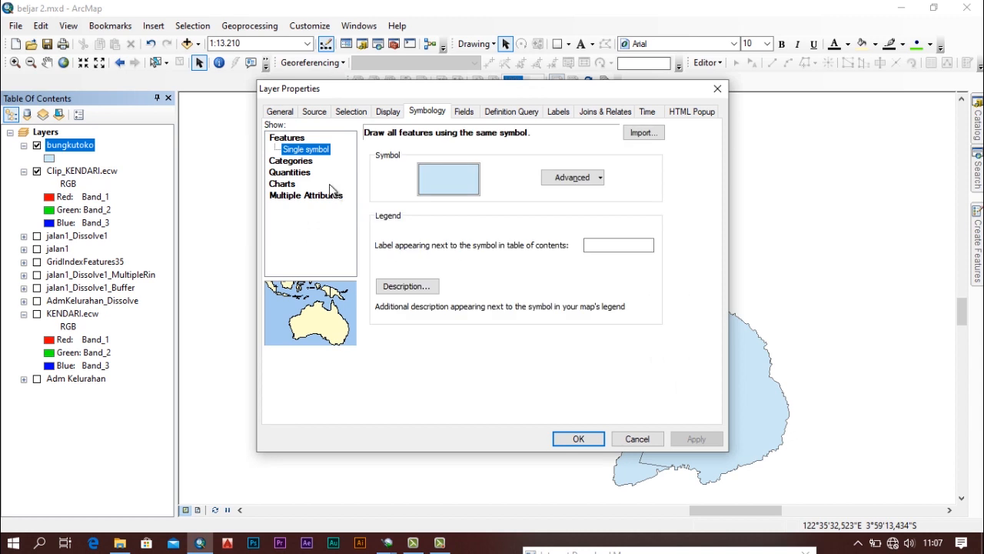
click(305, 168)
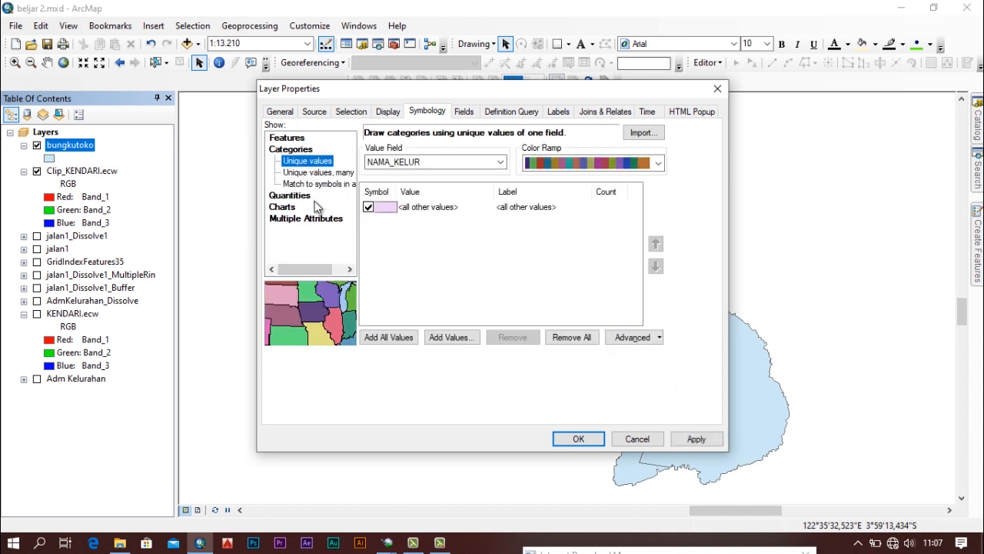
click(431, 161)
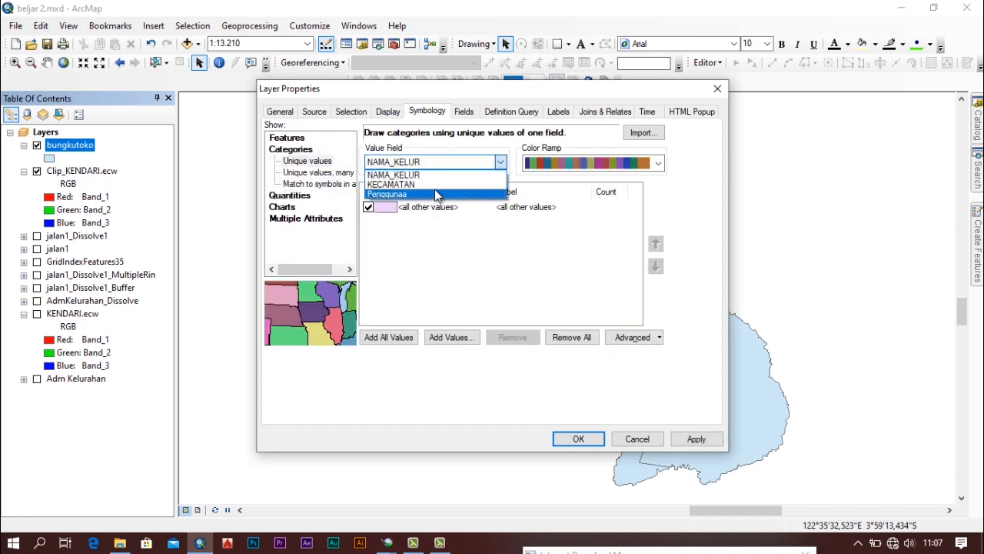
click(435, 193)
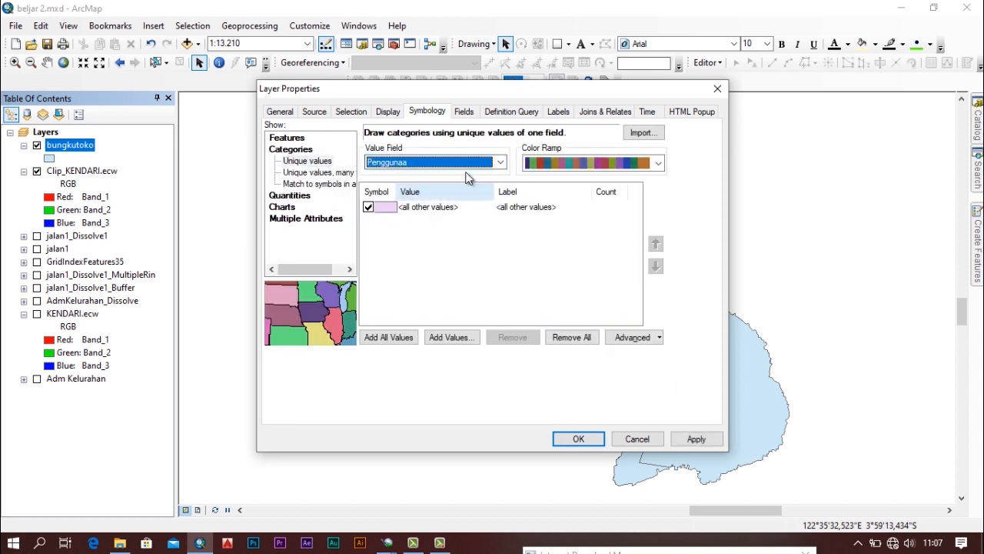
click(368, 207)
click(389, 336)
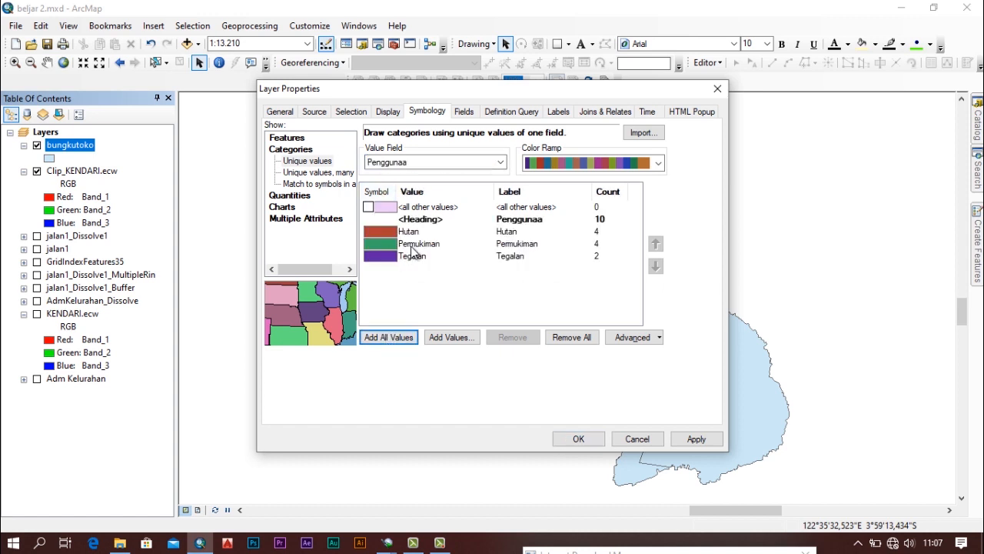
Step: Assign the ESRI Green fill symbol to the Hutan class
double_click(388, 231)
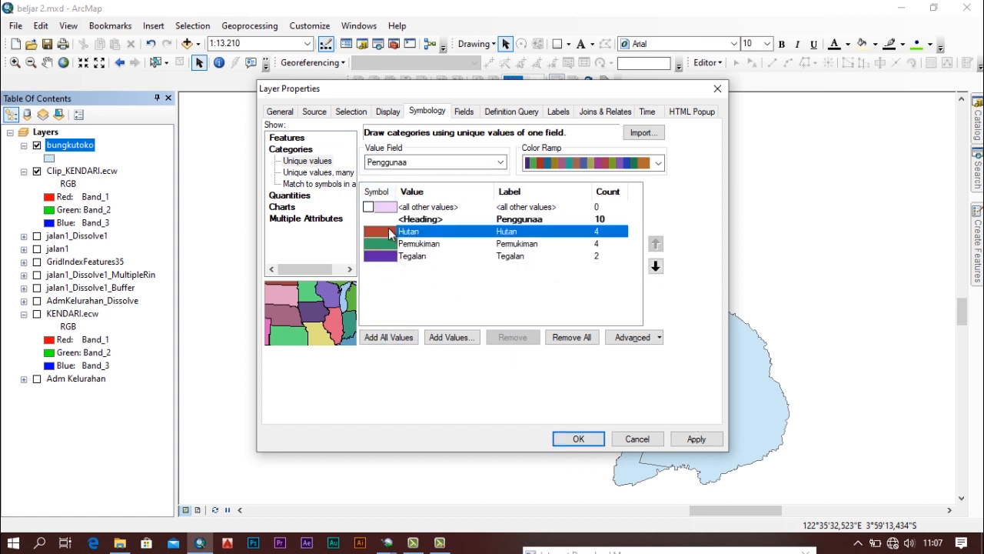
click(190, 206)
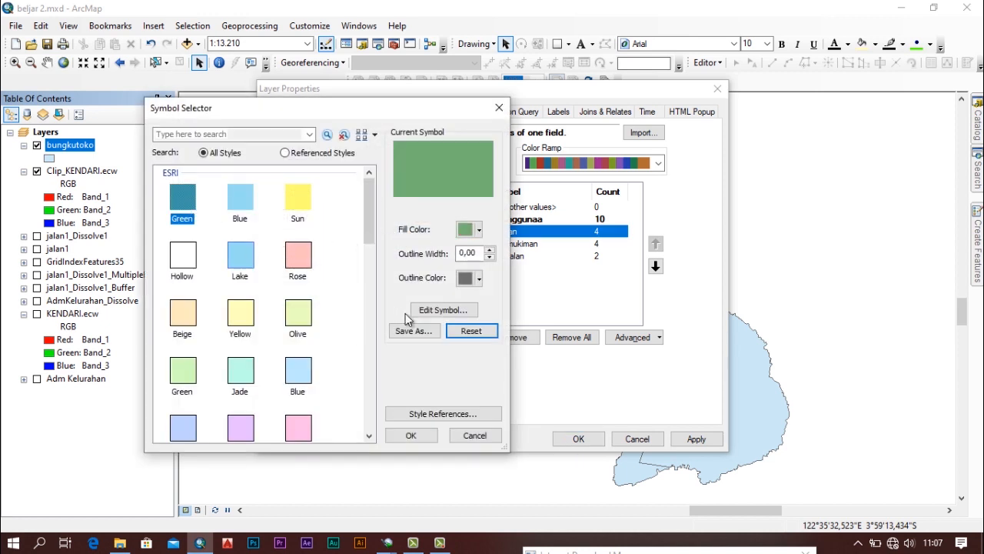
click(421, 436)
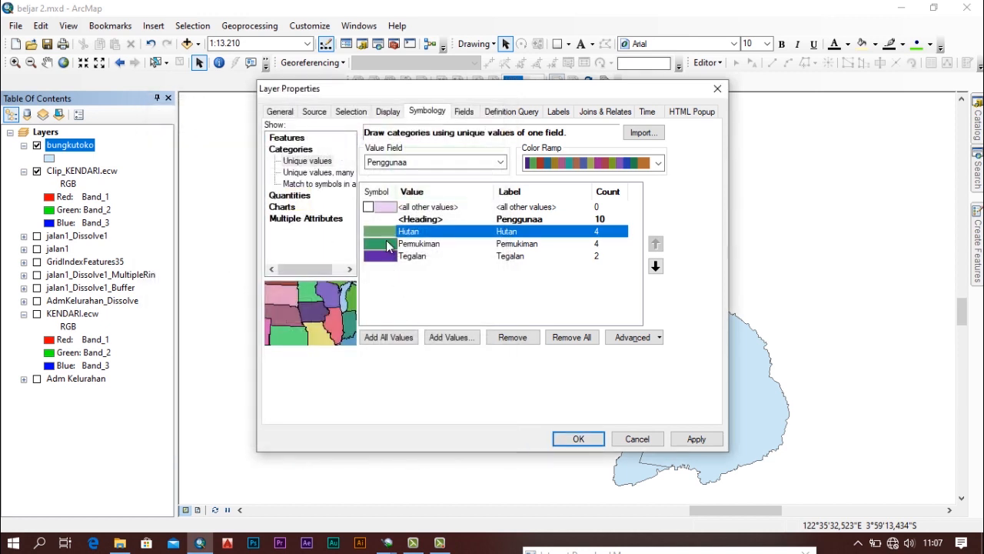
Step: Assign the ESRI Sun fill symbol to the Permukiman class
double_click(389, 244)
click(298, 202)
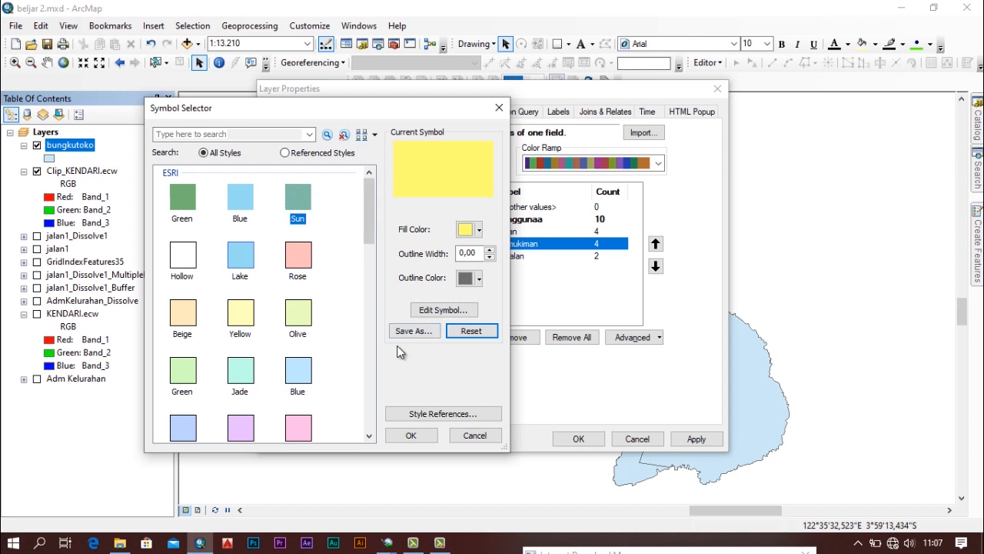
click(410, 435)
Step: Assign the light, outlined ESRI Green fill symbol to the Tegalan class and apply the symbology to the bungkutoko layer
double_click(382, 256)
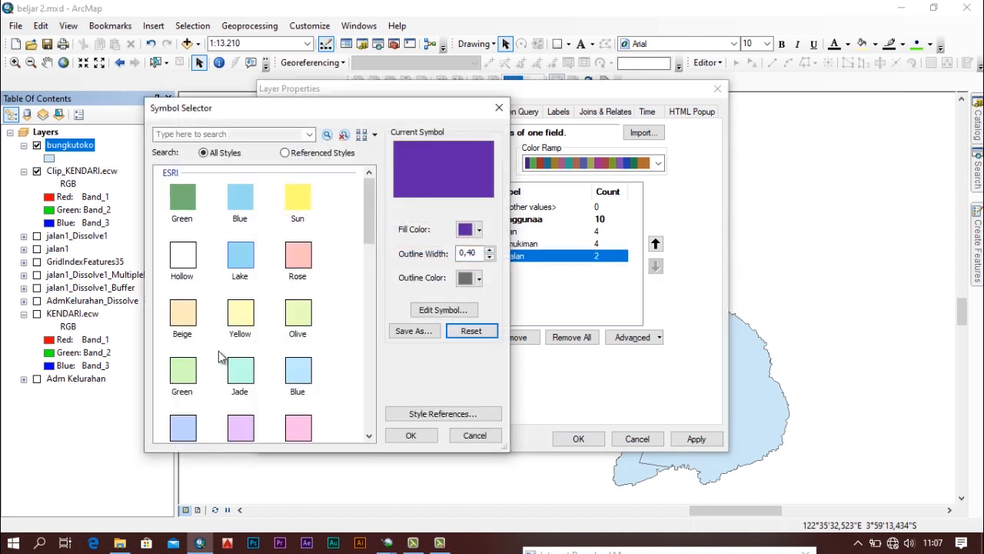
click(184, 373)
click(432, 441)
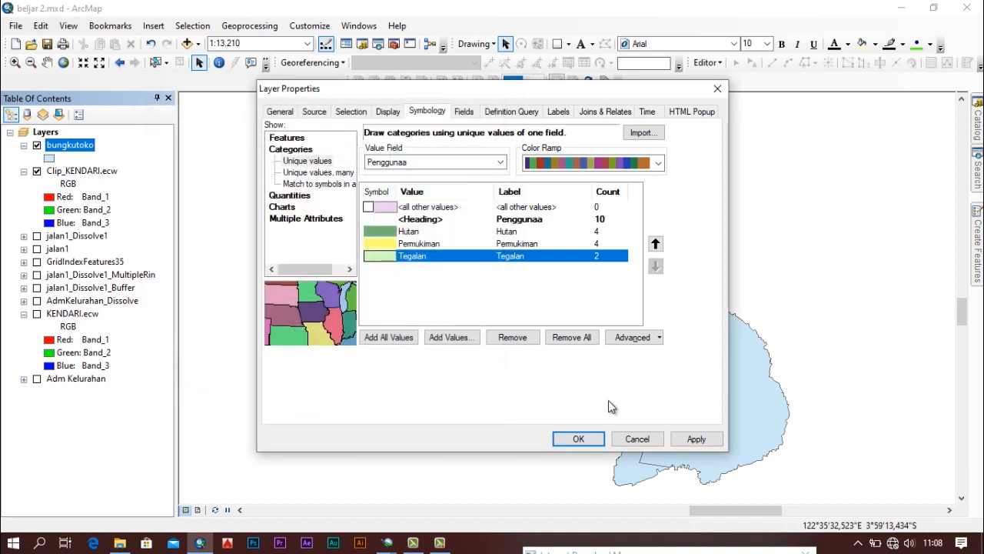
click(578, 438)
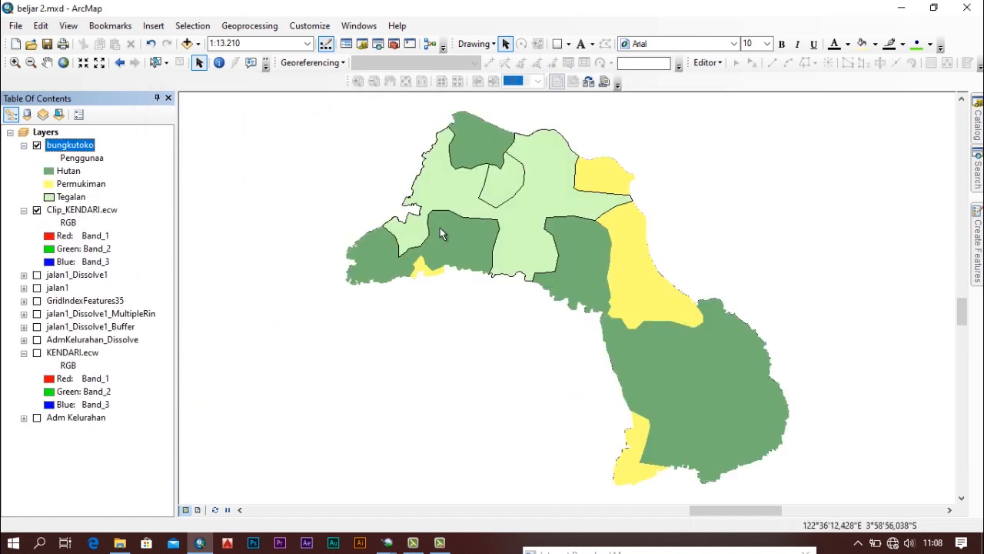
Step: Compare the symbolized land-use areas with the Clip_KENDARI.ecw imagery by switching the bungkutoko layer's visibility off and on
click(47, 63)
drag(534, 286, 504, 302)
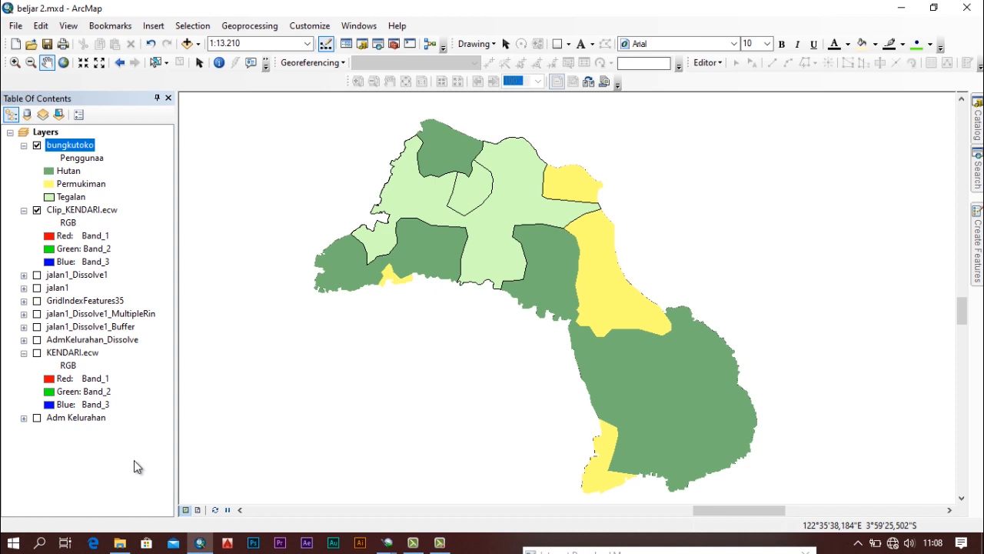
drag(483, 228, 503, 216)
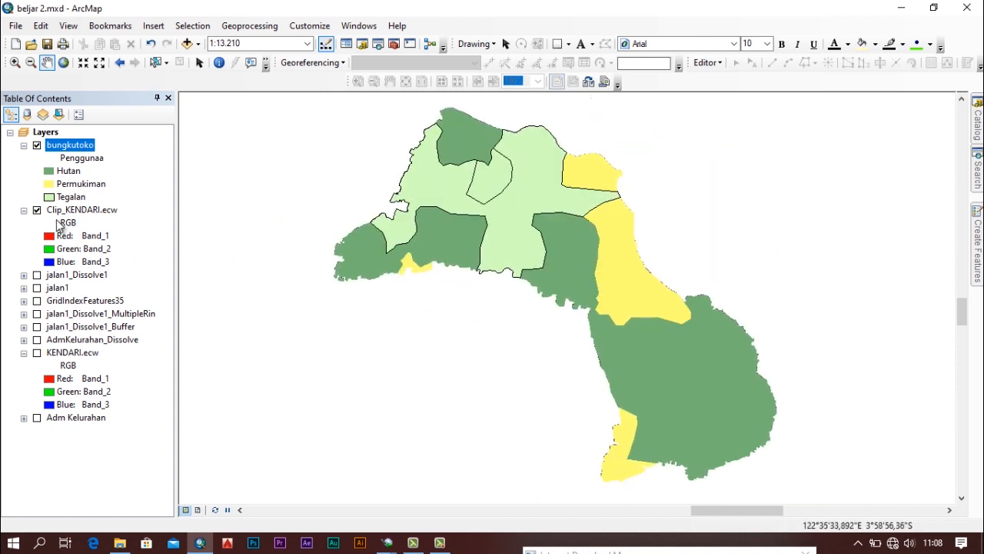
click(37, 145)
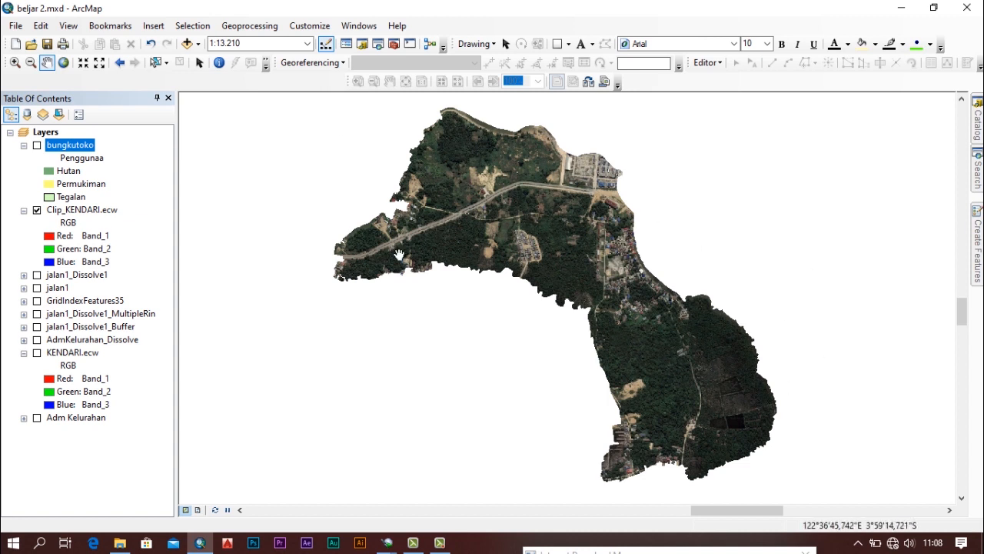
click(37, 145)
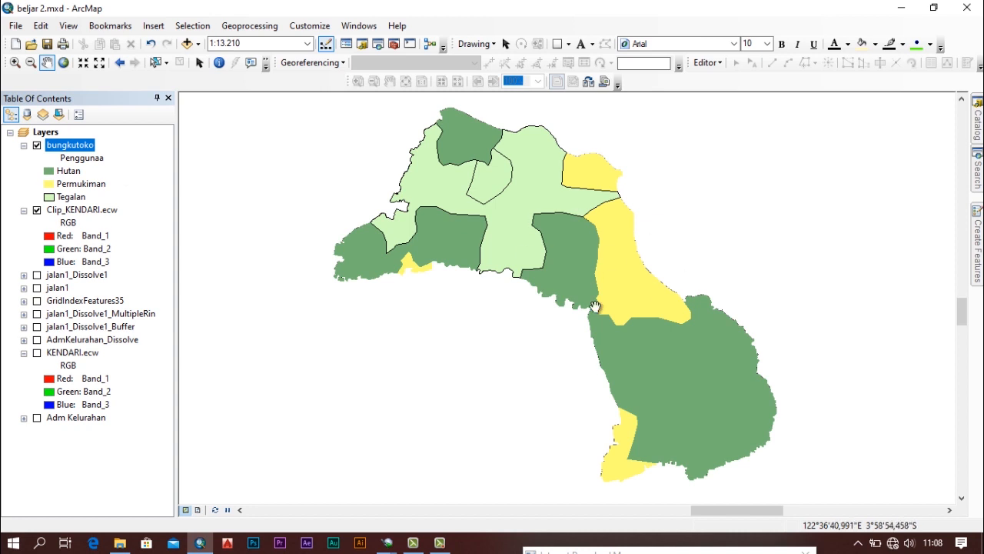
click(36, 145)
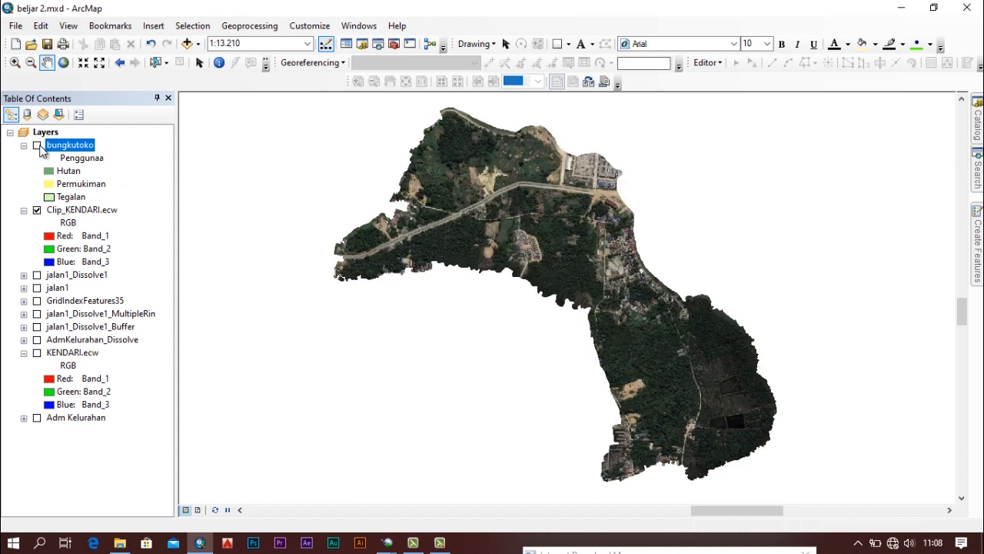
click(37, 146)
drag(577, 224, 559, 217)
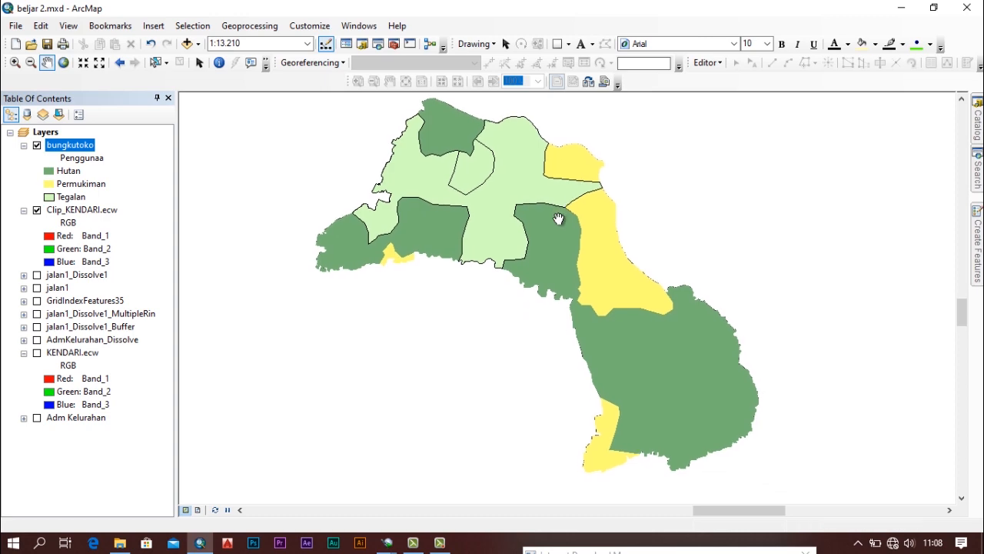